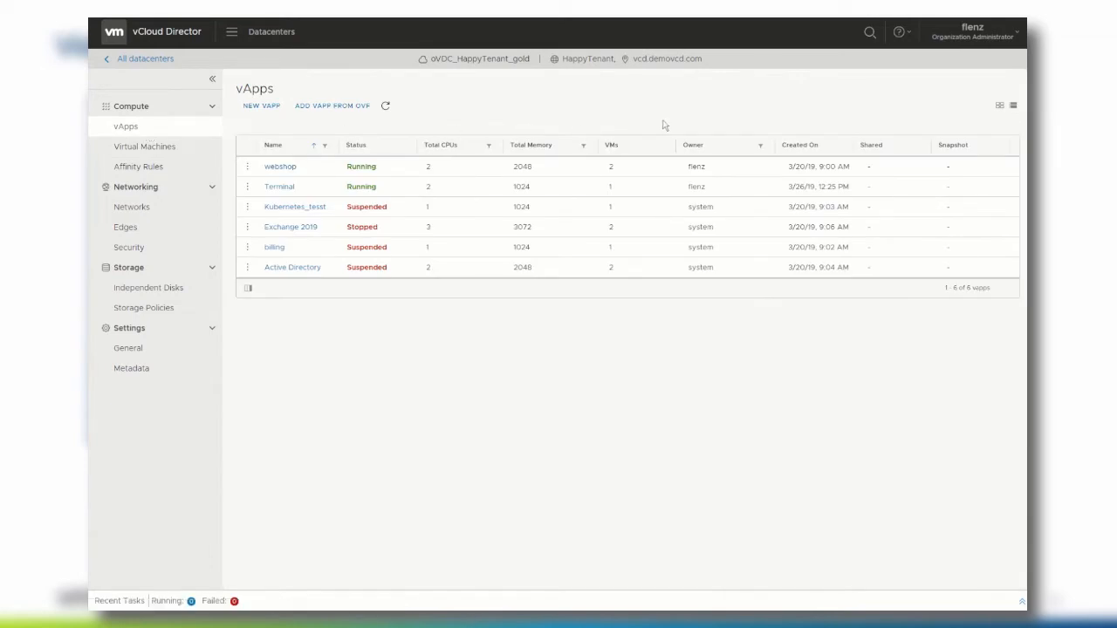
left_click(760, 146)
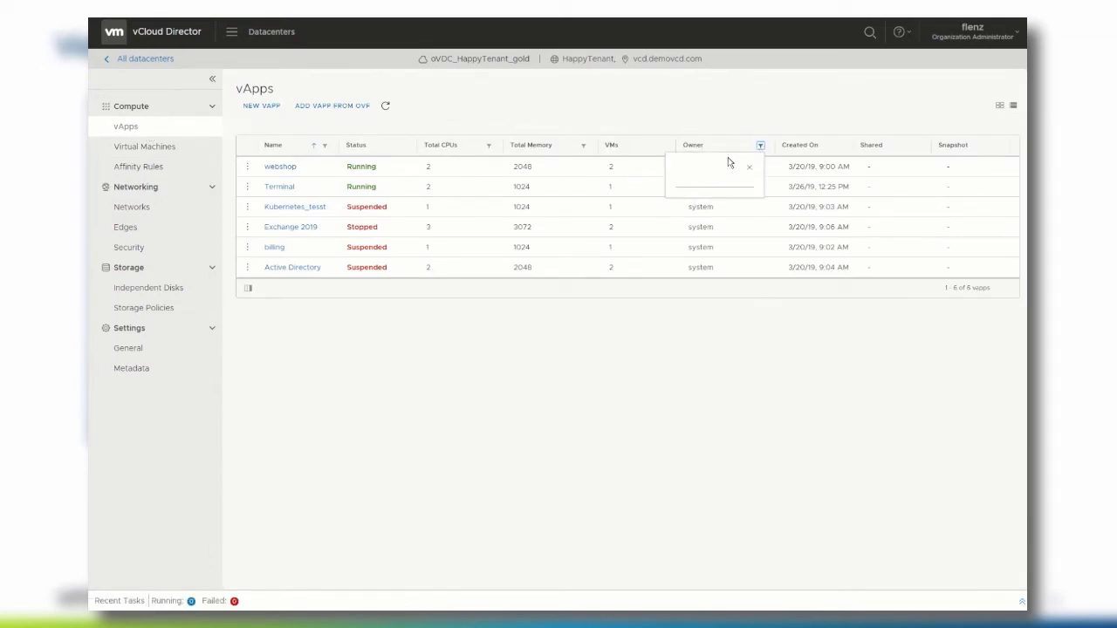
left_click(714, 178)
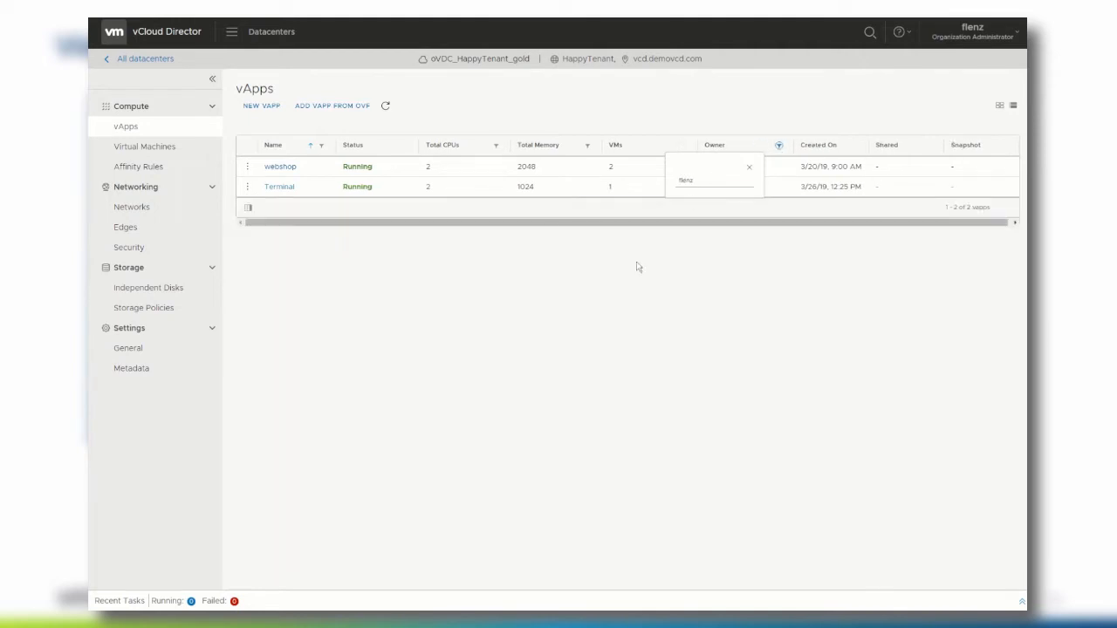
left_click(639, 267)
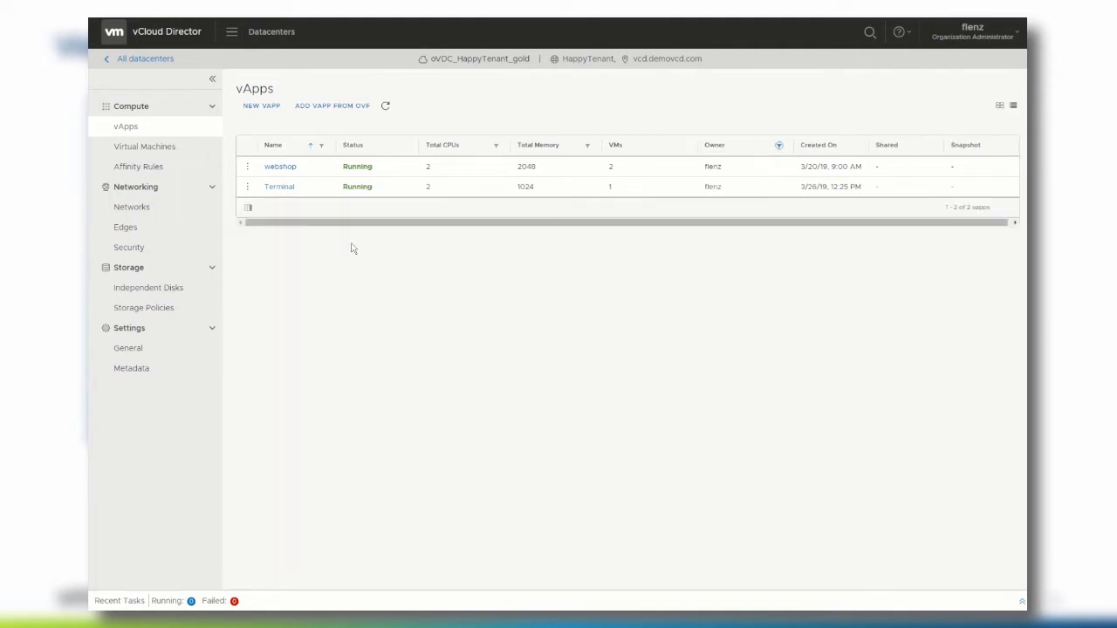
left_click(278, 189)
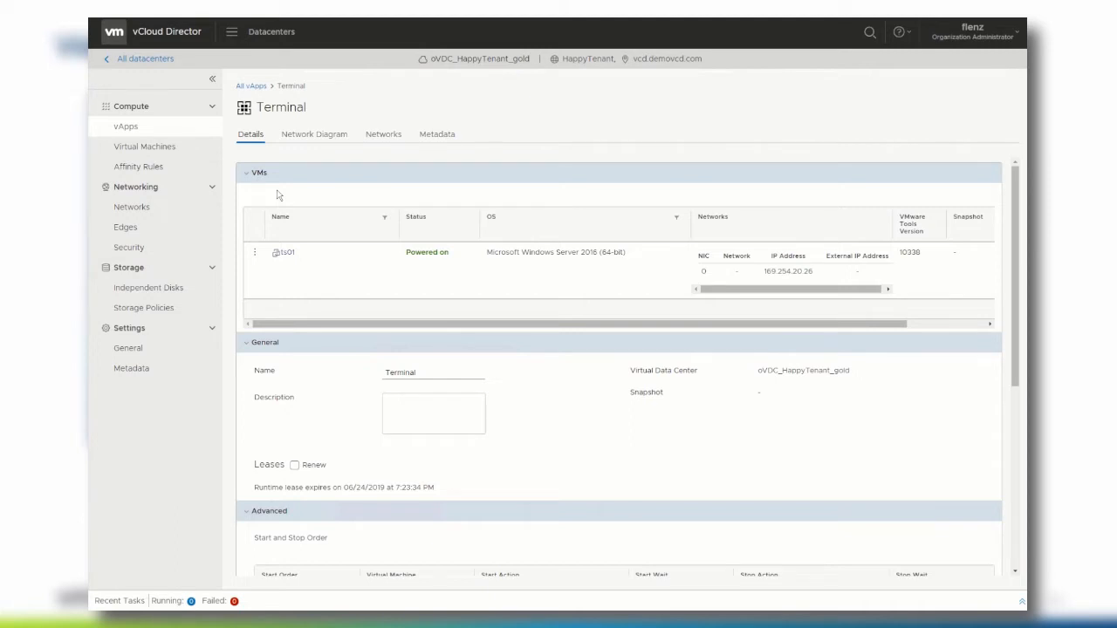
left_click(295, 134)
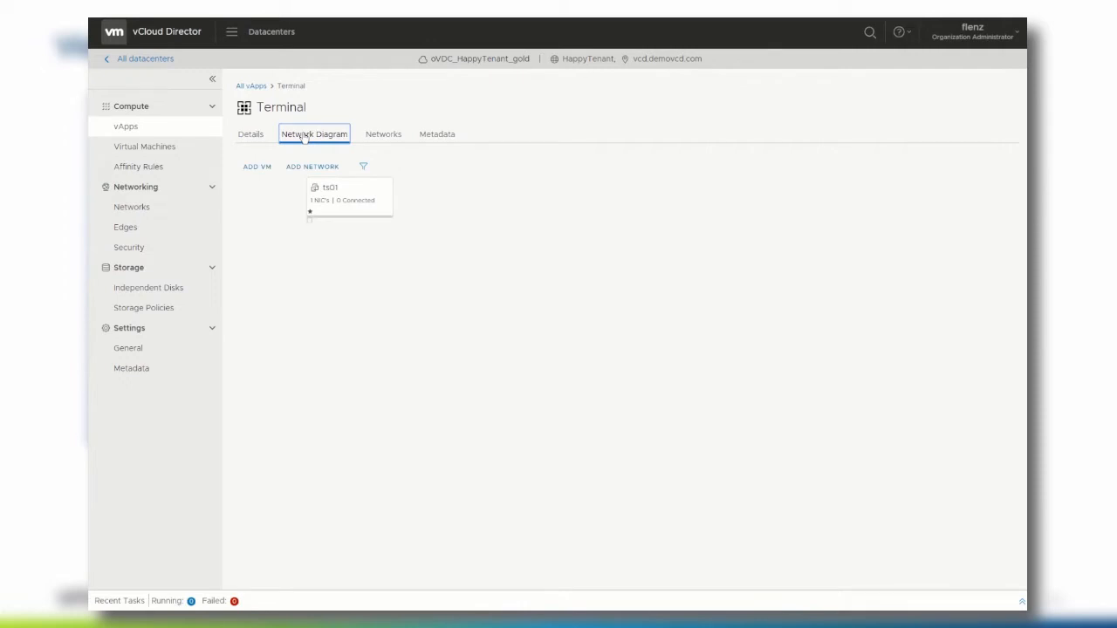
left_click(157, 131)
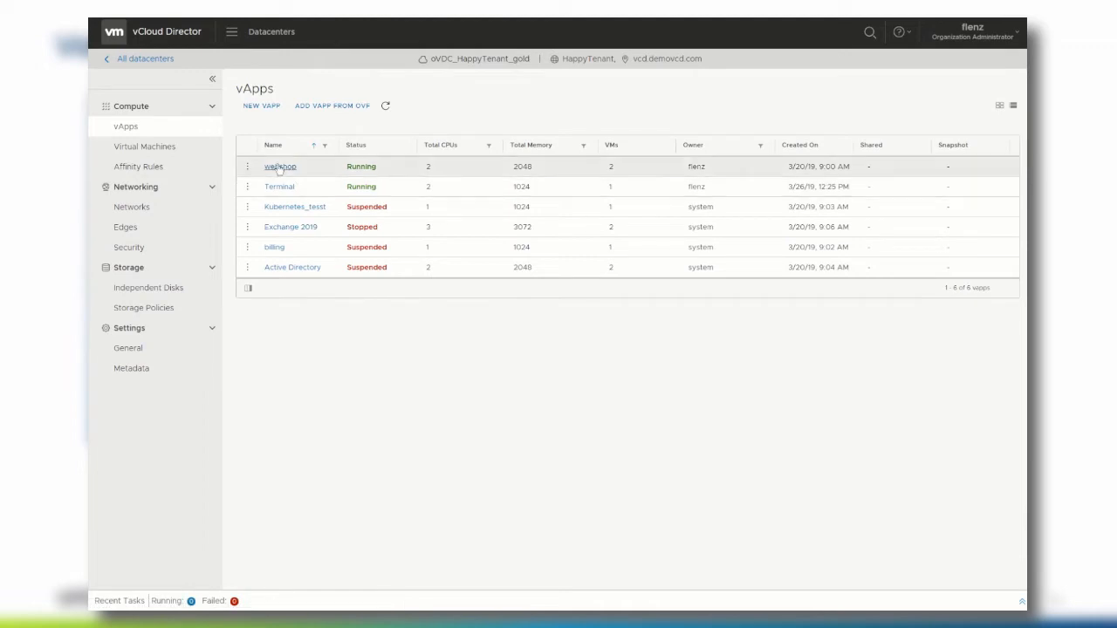
- Open the webshop vApp's network diagram, where db01 and web01 show unconnected NICs
left_click(280, 166)
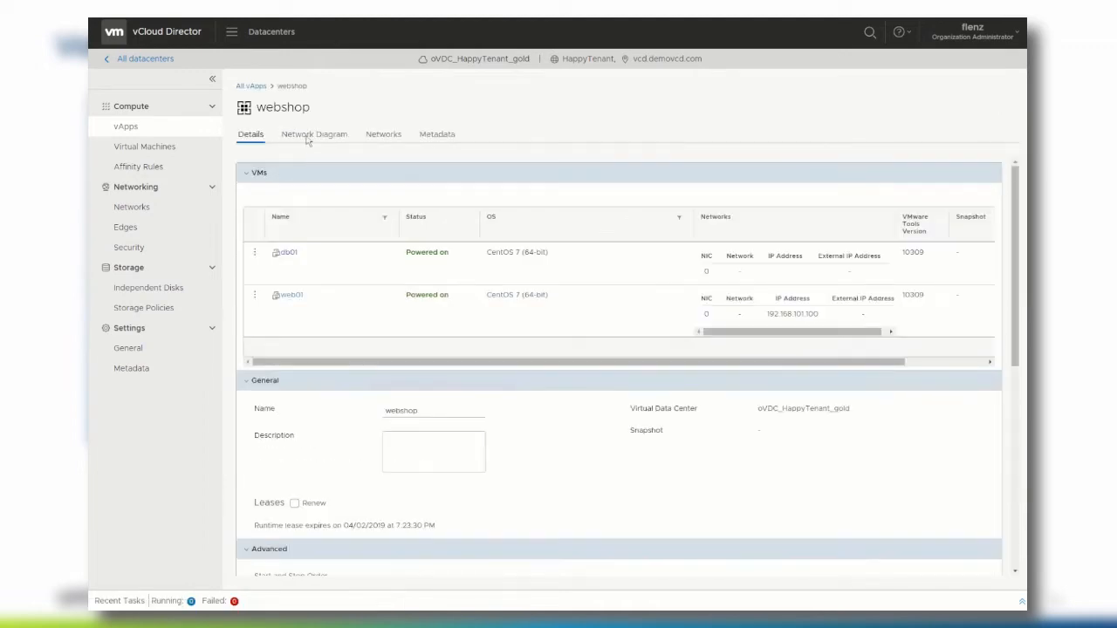
left_click(314, 135)
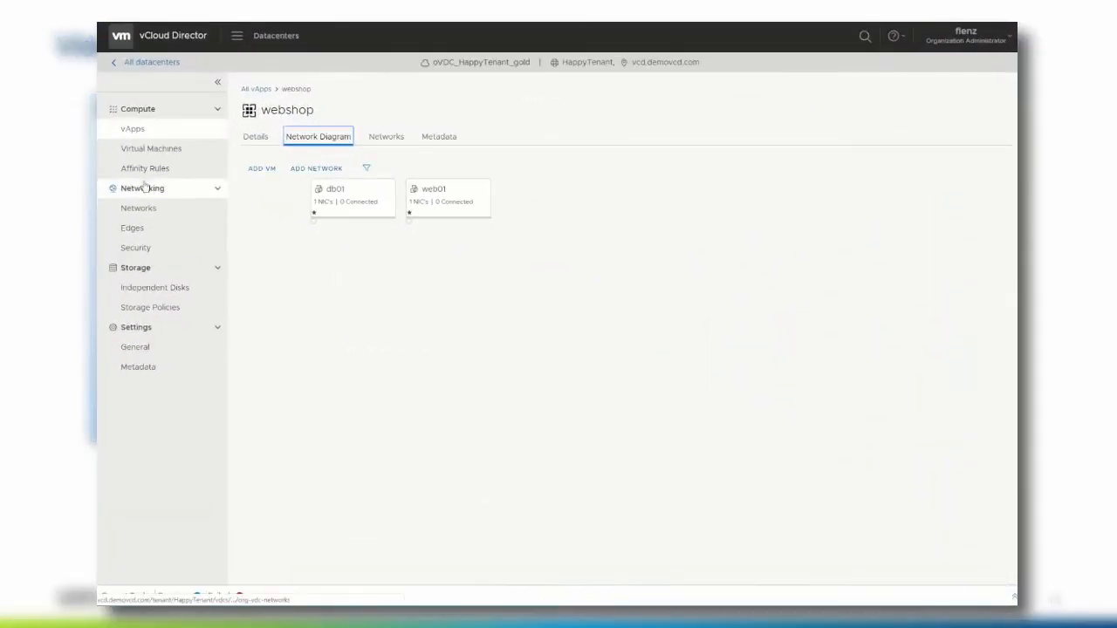
- In Networking > Networks, select the external network and start adding a new org VDC network
left_click(151, 209)
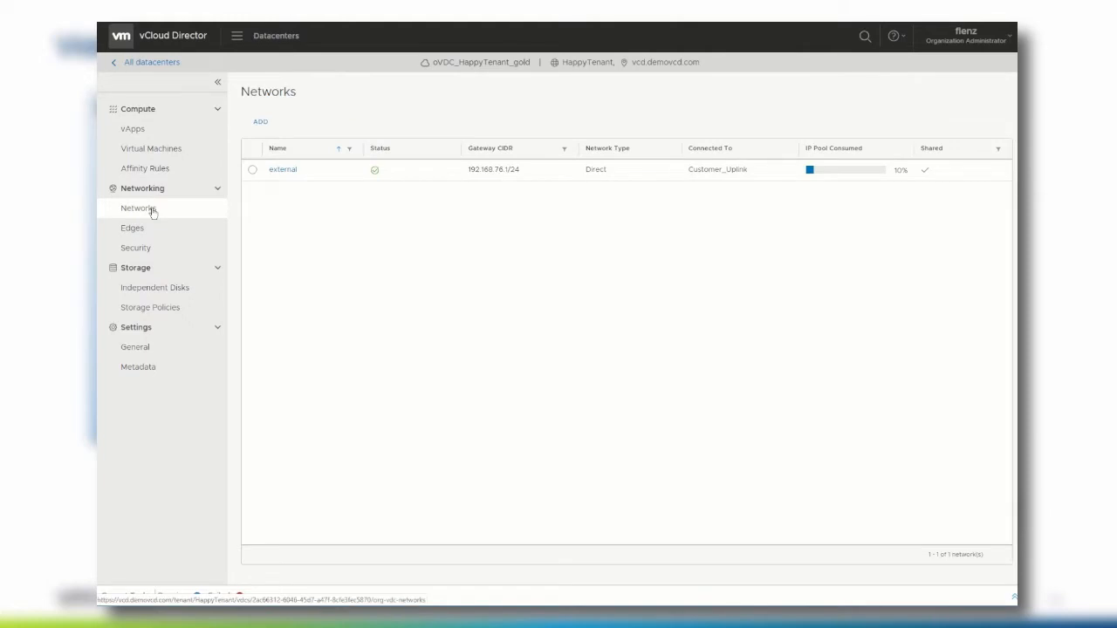
left_click(252, 171)
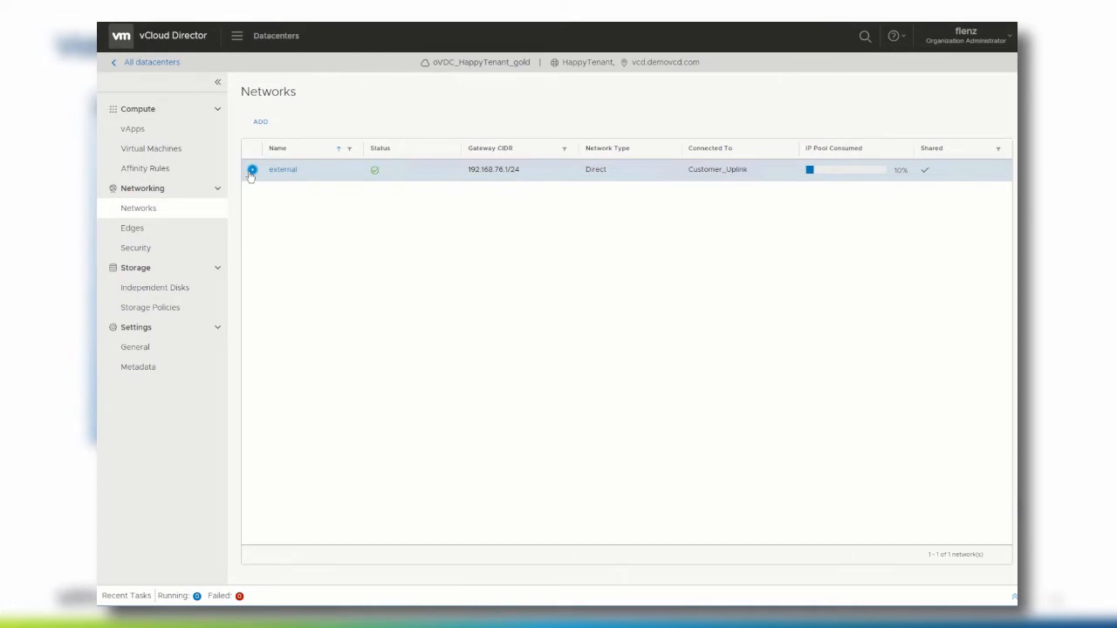
left_click(262, 123)
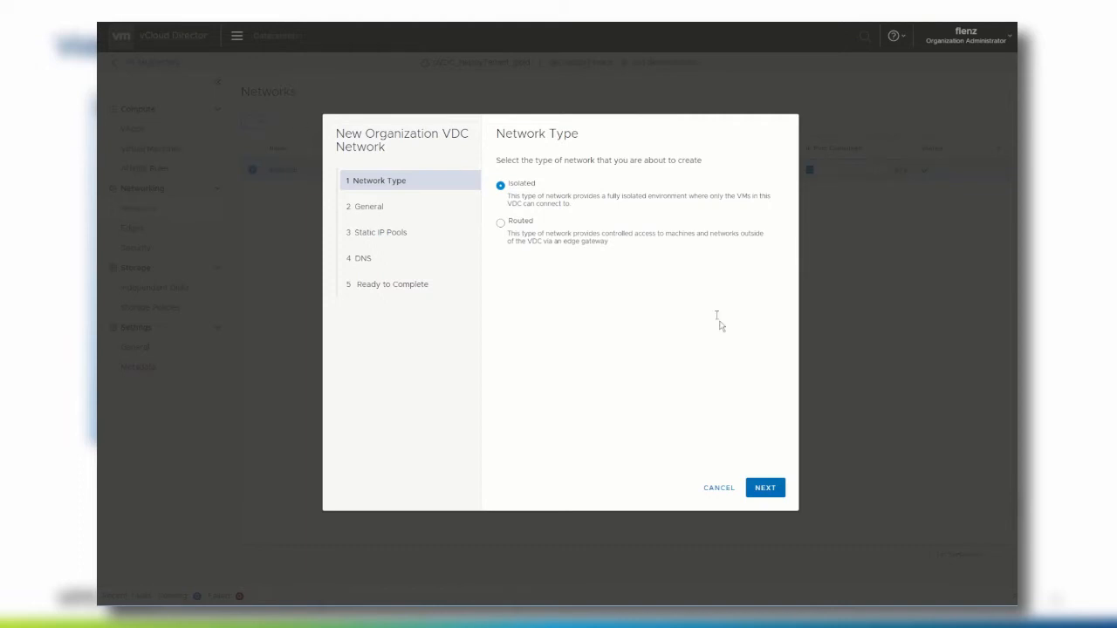
- Keep the Isolated type and name the network HappyTenantNetwork with gateway CIDR 192.168.100.1/24
left_click(762, 485)
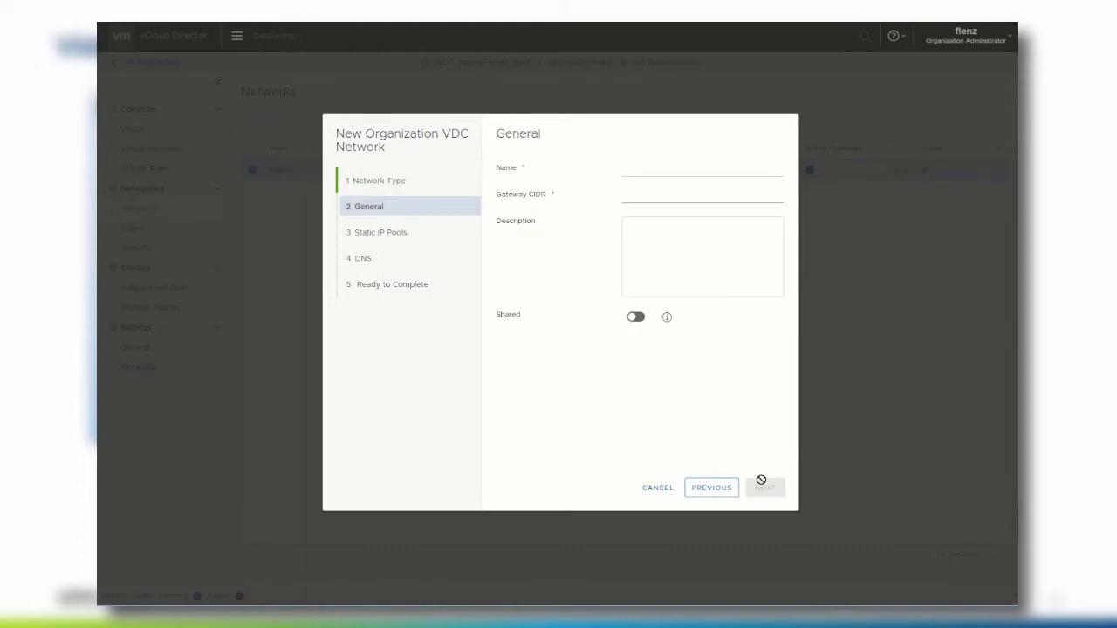
left_click(644, 169)
type("Happ")
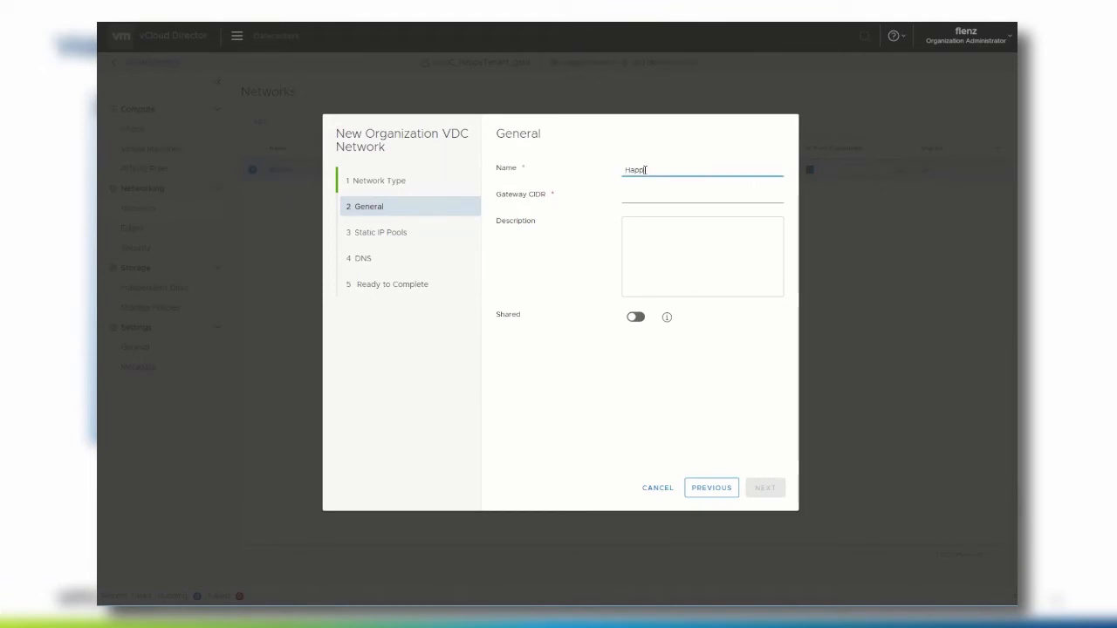
type("yTenantNetwork")
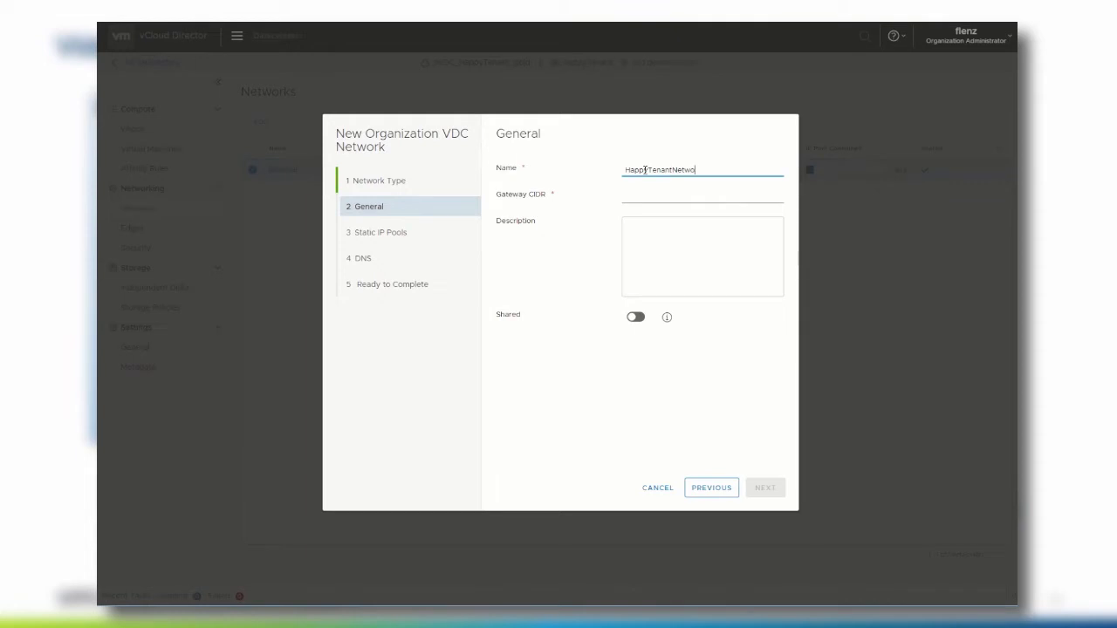
key("Tab")
type("192.168")
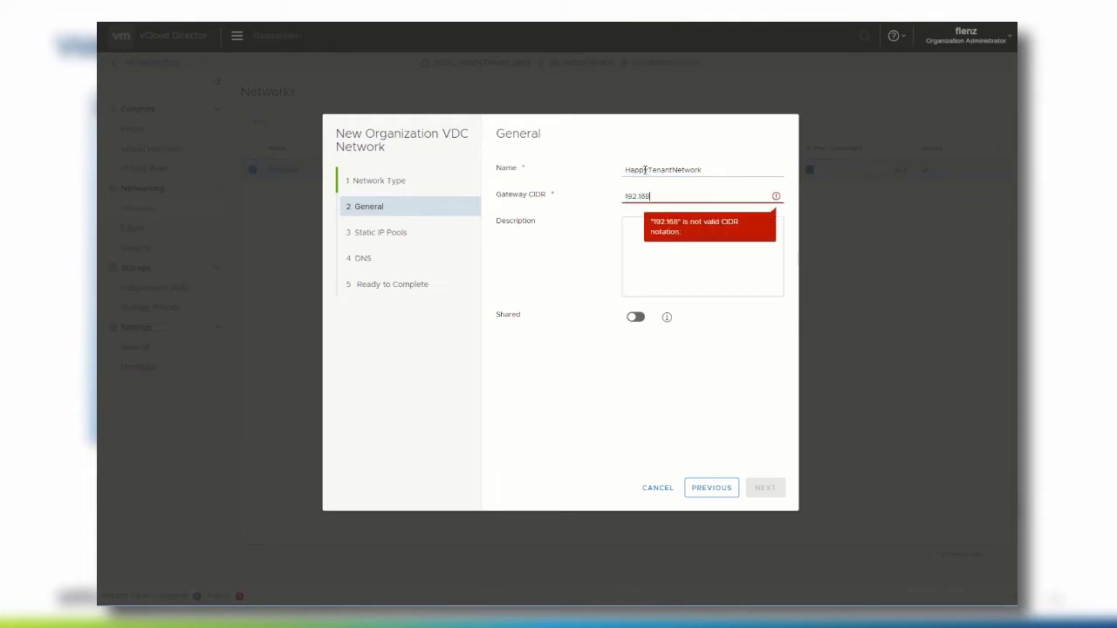
type(".100.1/24")
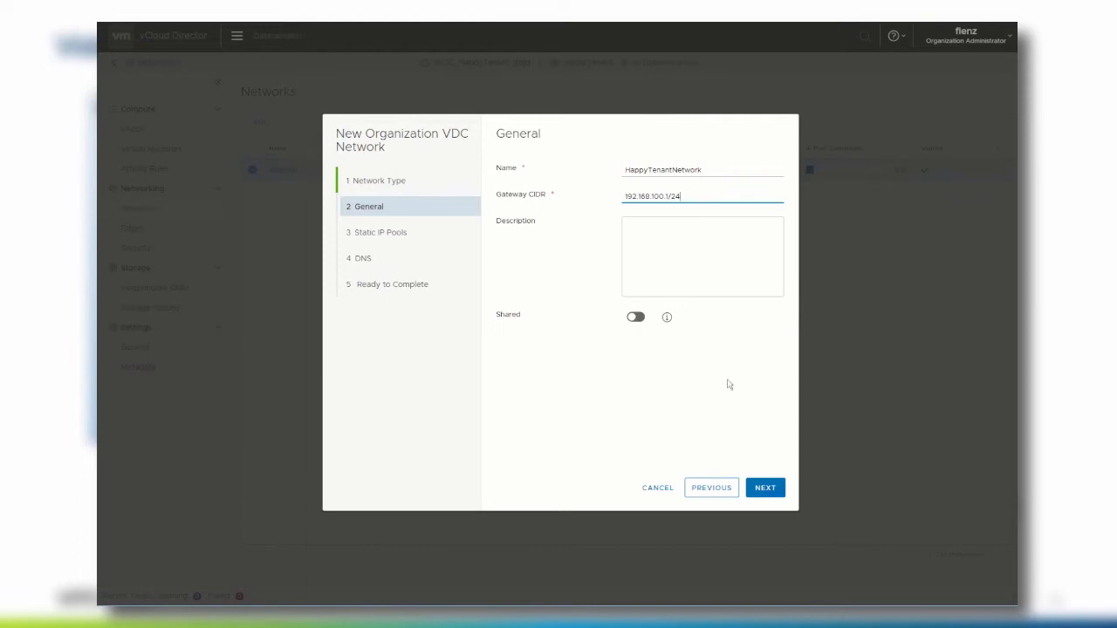
left_click(763, 487)
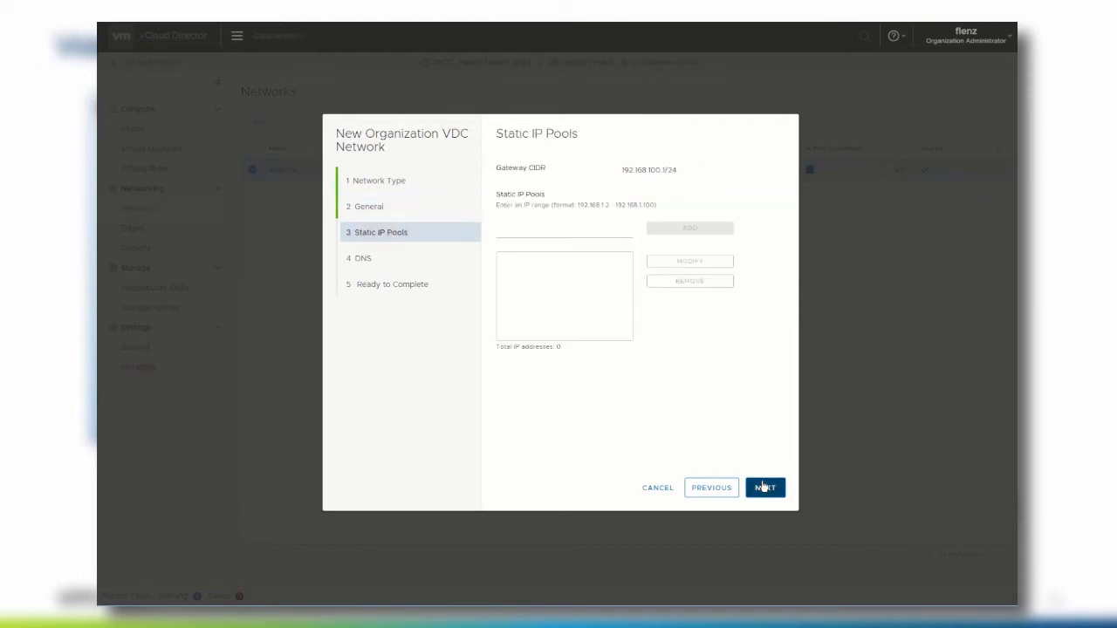
- Add the static IP pool 192.168.100.150-192.168.100.199 and continue to the DNS settings
left_click(540, 234)
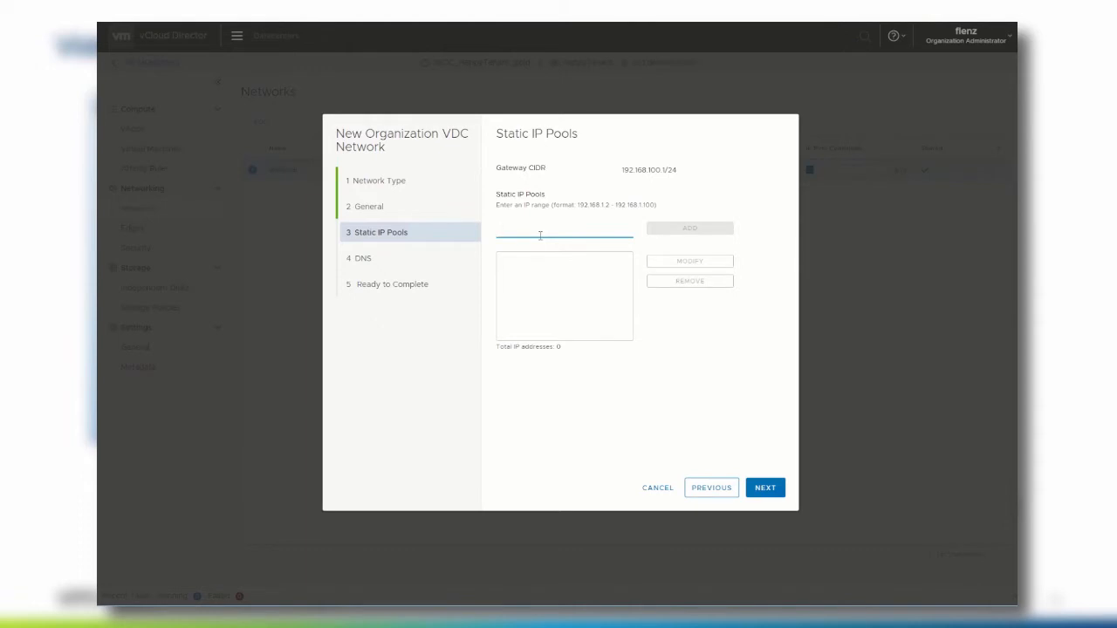
type("192.1")
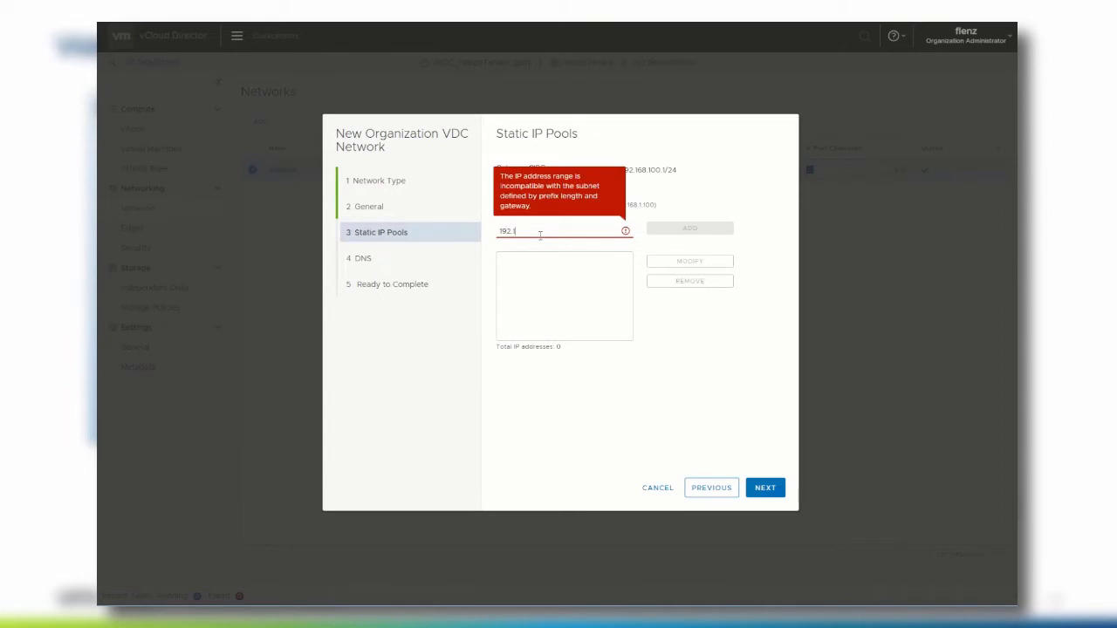
type("68.100.1")
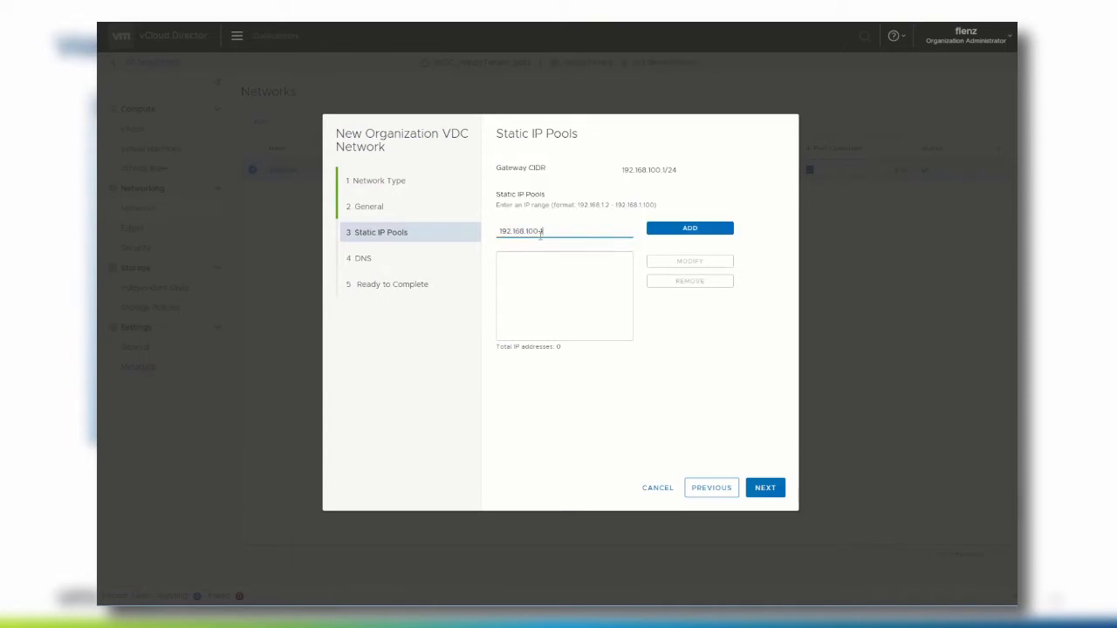
type("50-192.168")
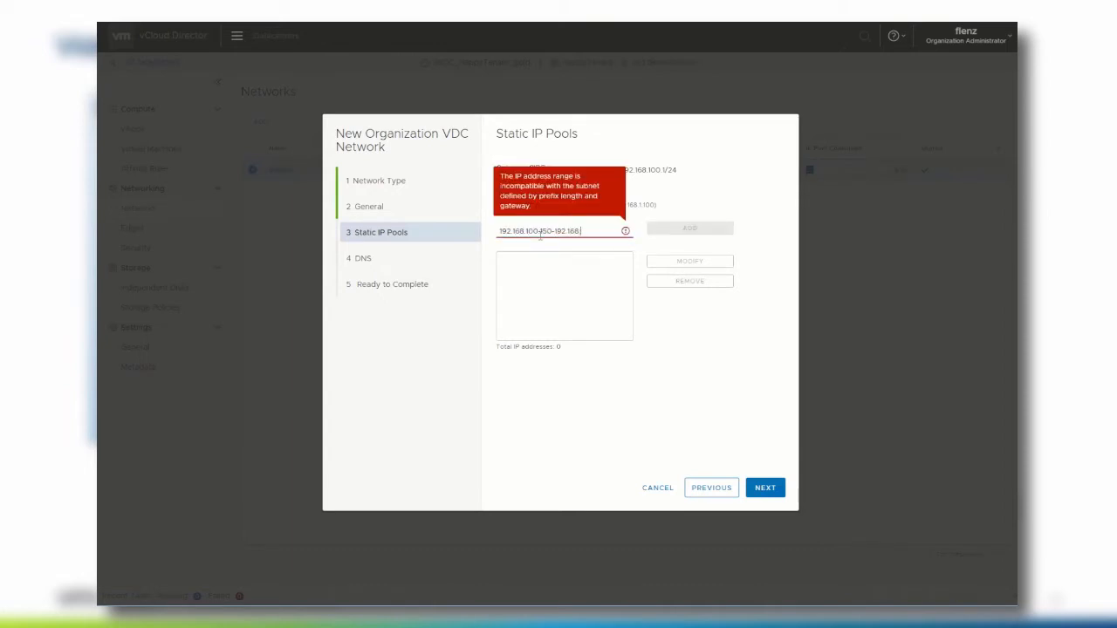
type(".100.199")
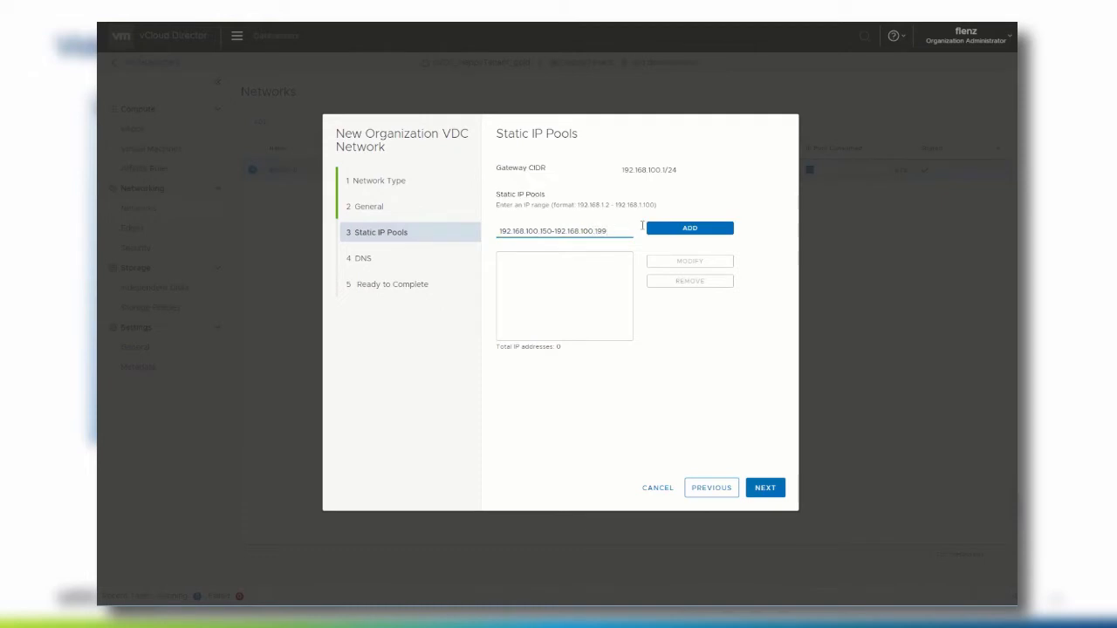
left_click(685, 228)
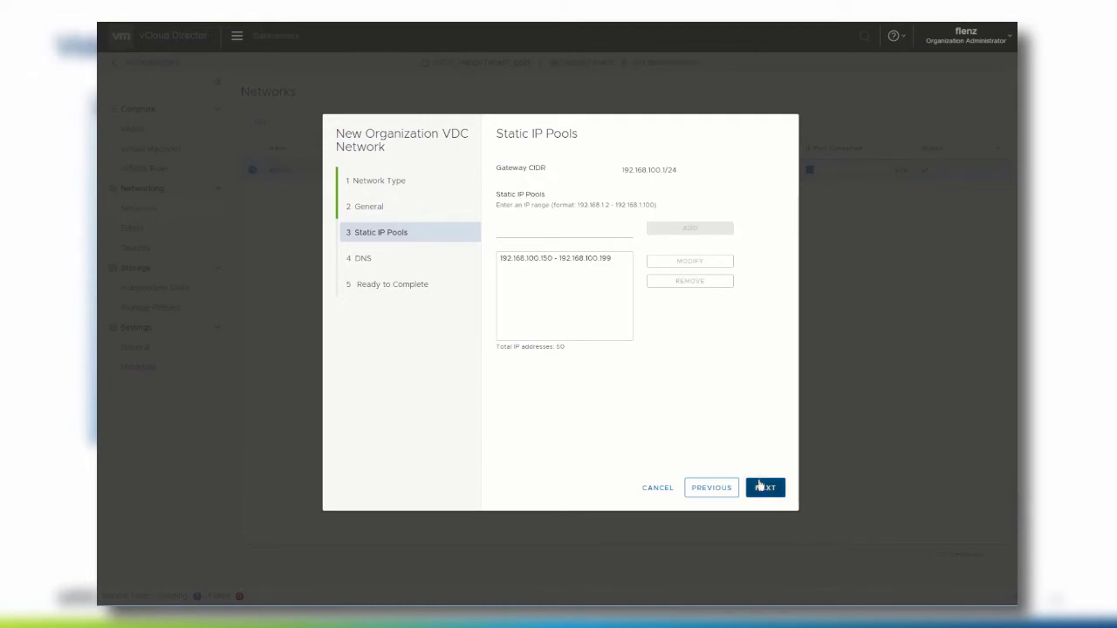
left_click(761, 487)
left_click(642, 175)
- Set primary DNS 192.168.76.10 and secondary DNS 192.168.76.11
type("192.168.1")
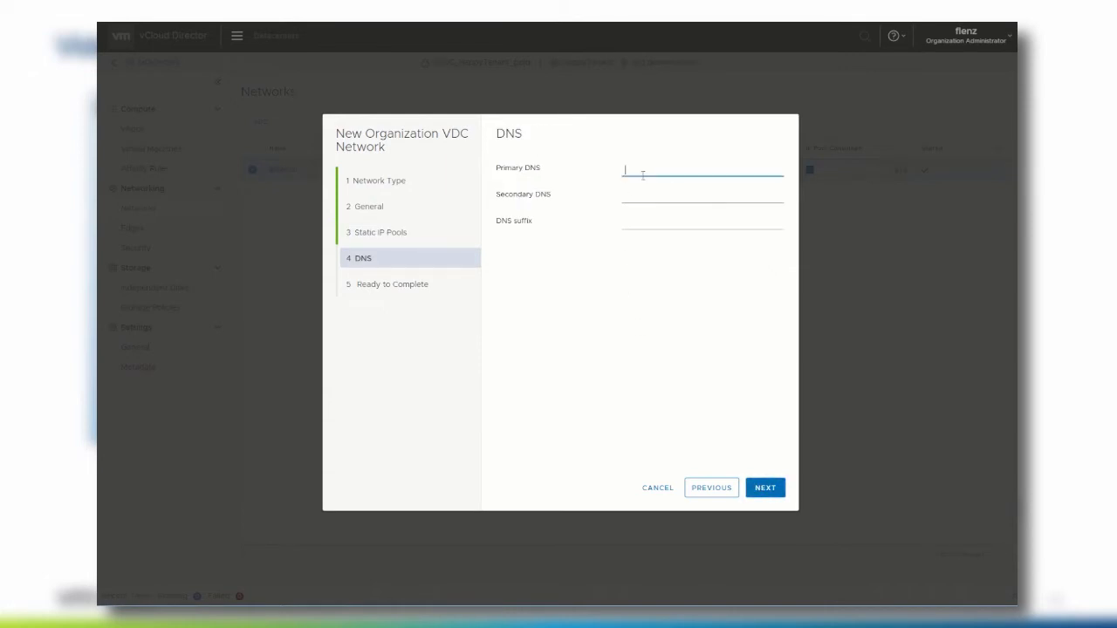
key("BackSpace")
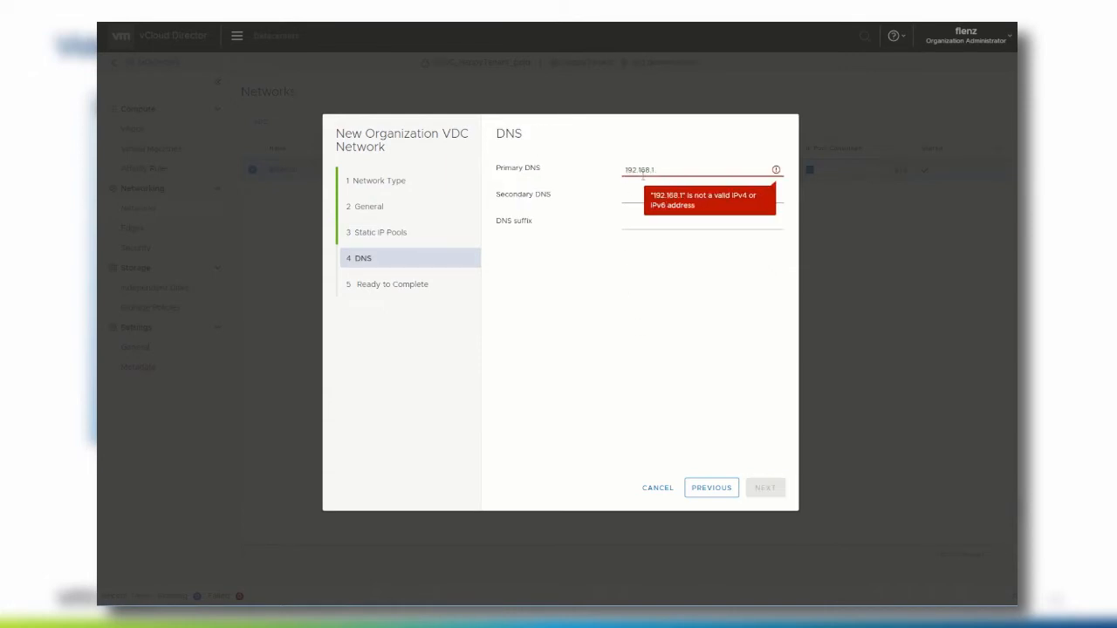
type("76.10")
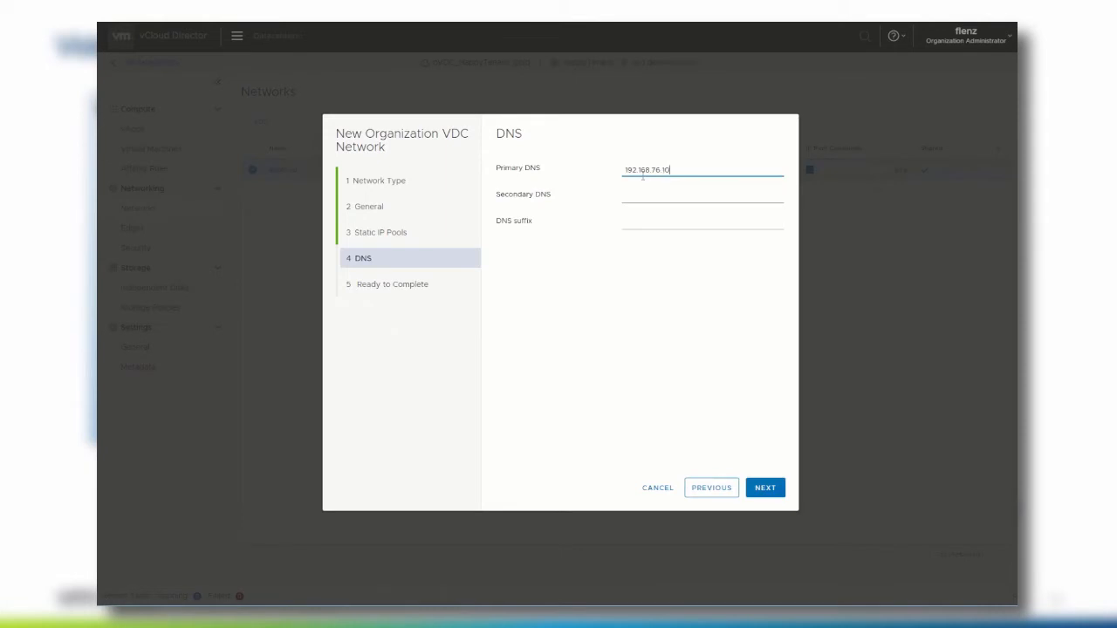
key("ctrl+a")
key("ctrl+c")
key("Tab")
key("ctrl+v")
key("BackSpace")
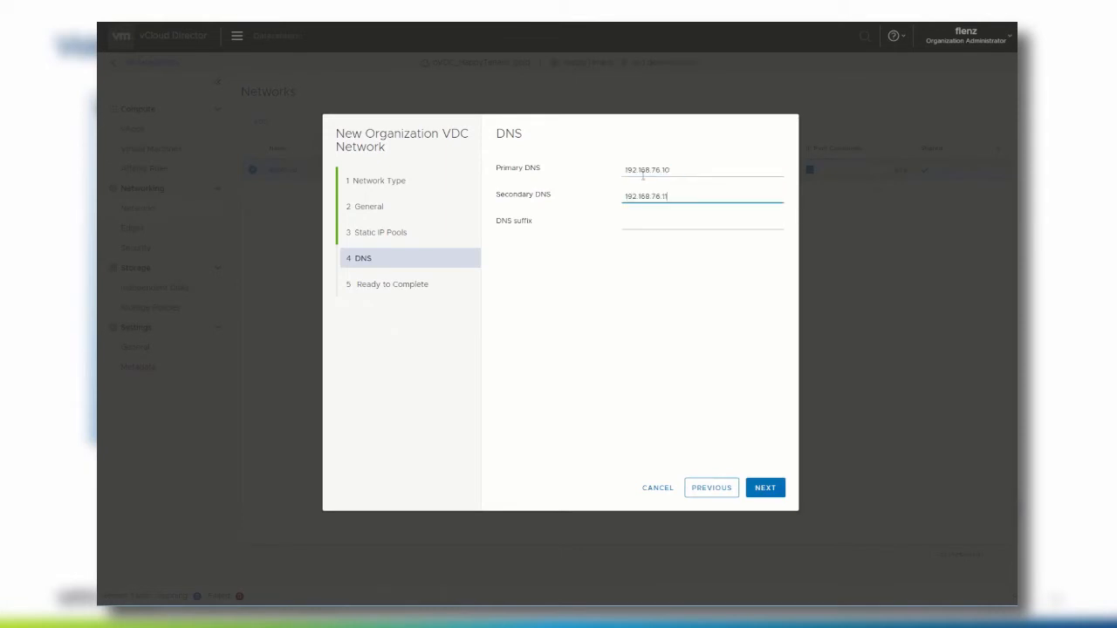
type("1")
- Add DNS suffix happyTenant.rog and finish creating HappyTenantNetwork
key("Tab")
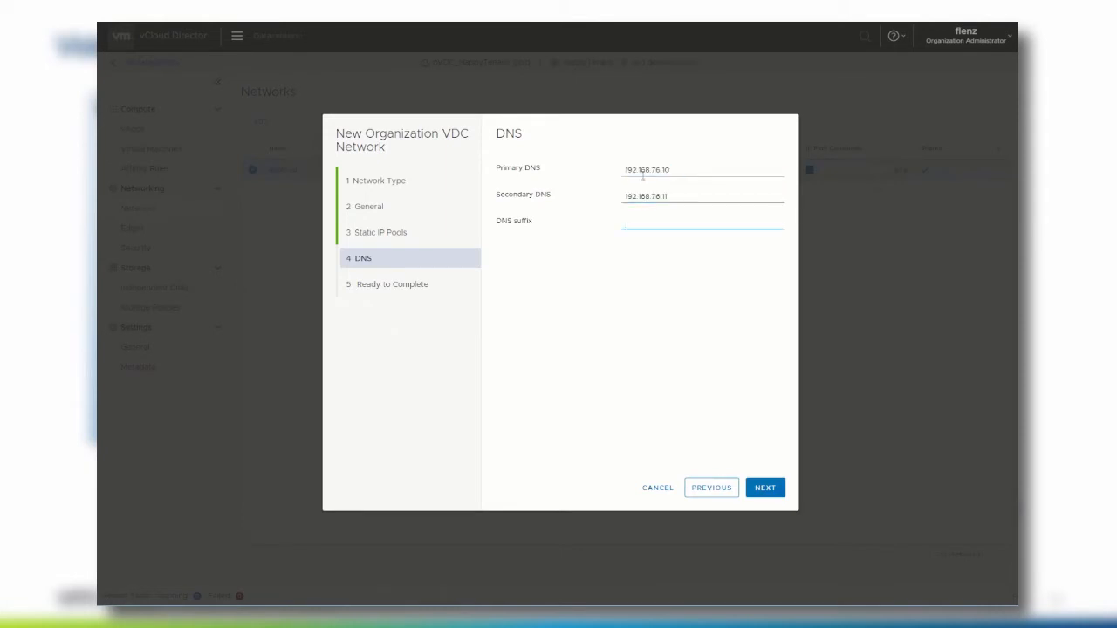
type("happyTenant.rog")
left_click(764, 488)
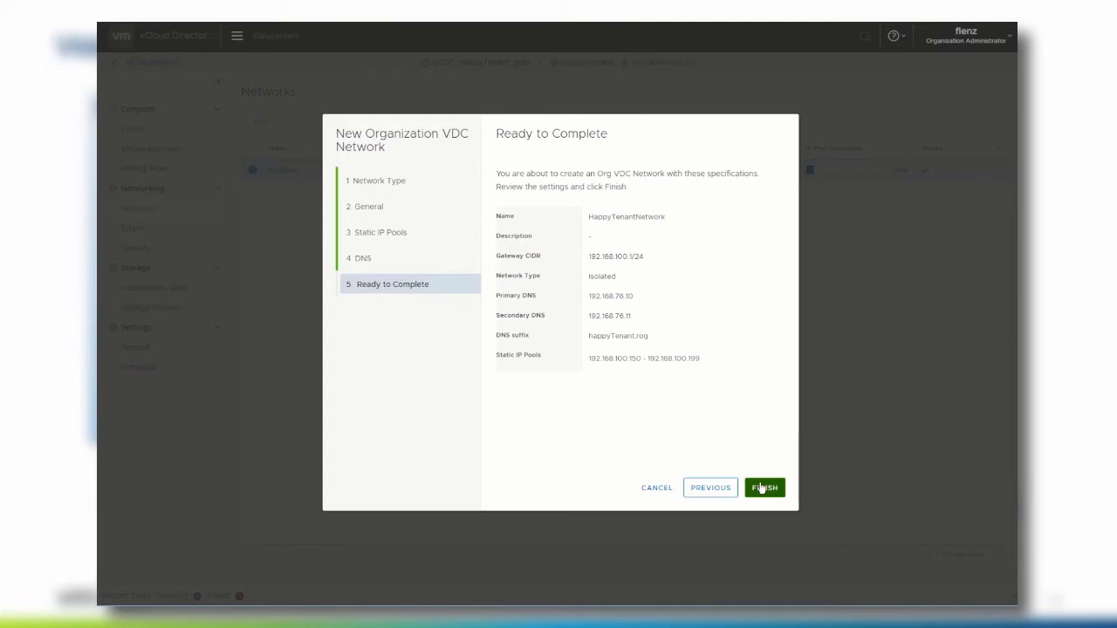
left_click(763, 488)
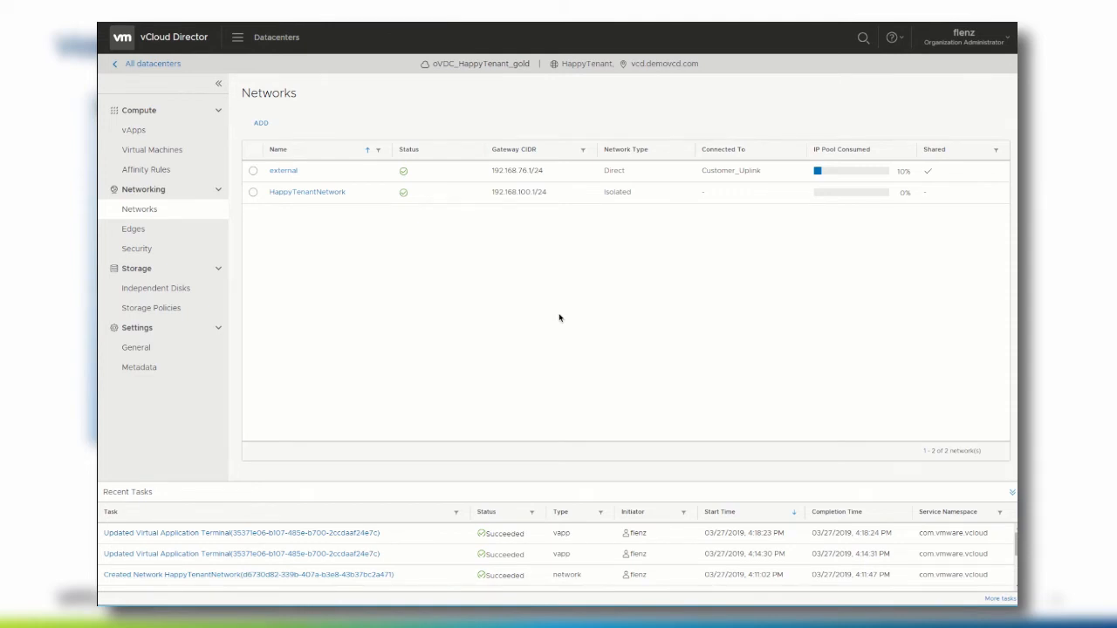
- On the Terminal vApp's Networks tab, add HappyTenantNetwork as an OrgVDC network
left_click(133, 131)
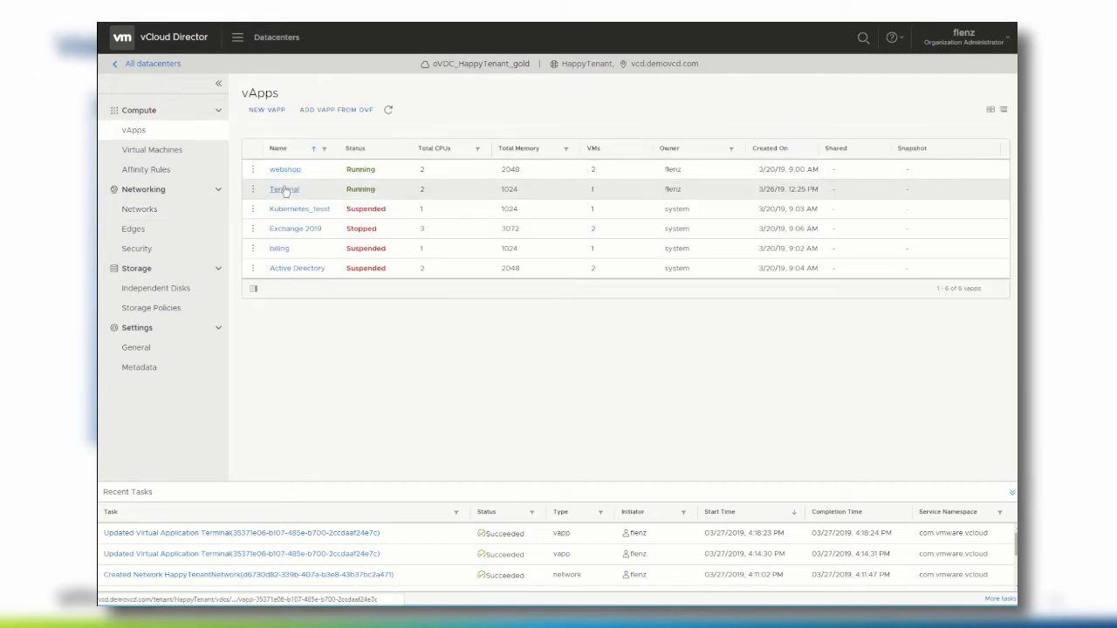
left_click(285, 189)
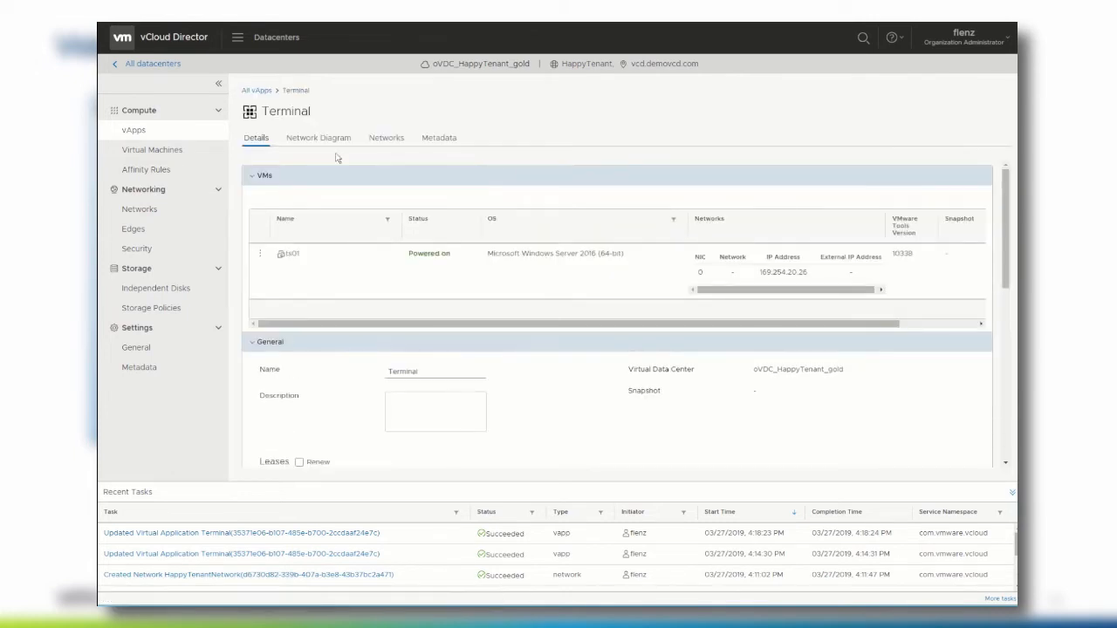
left_click(379, 141)
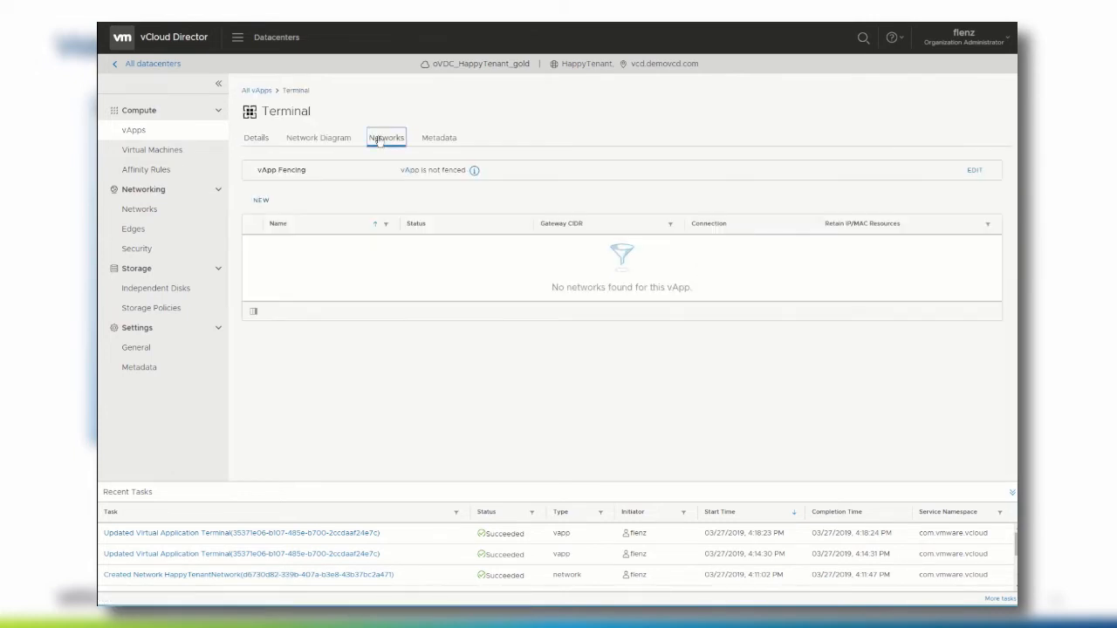
left_click(264, 204)
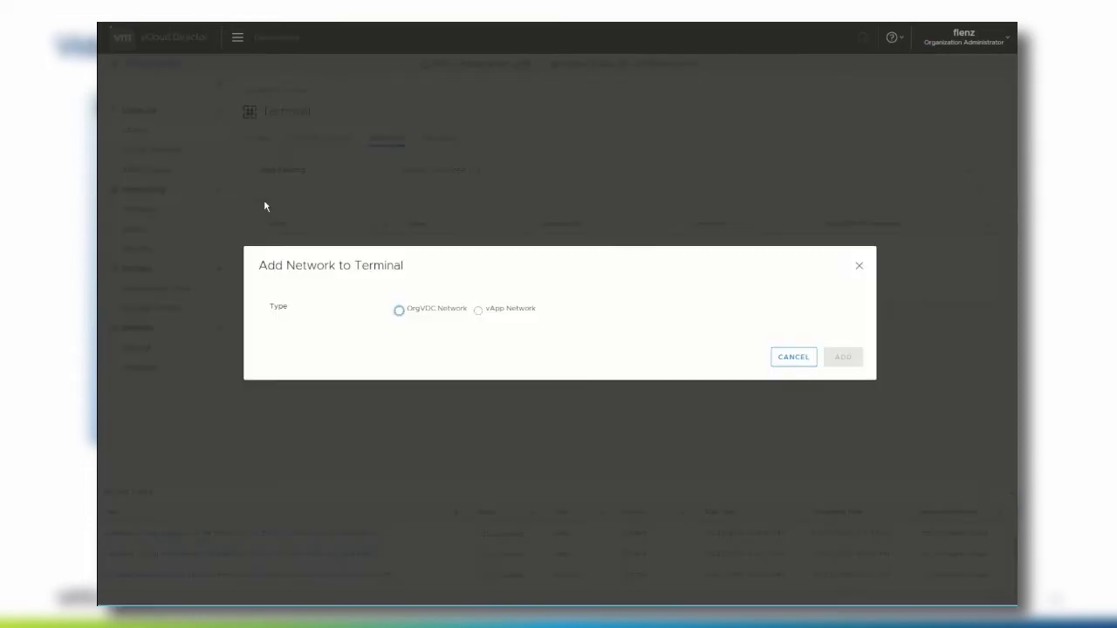
left_click(399, 310)
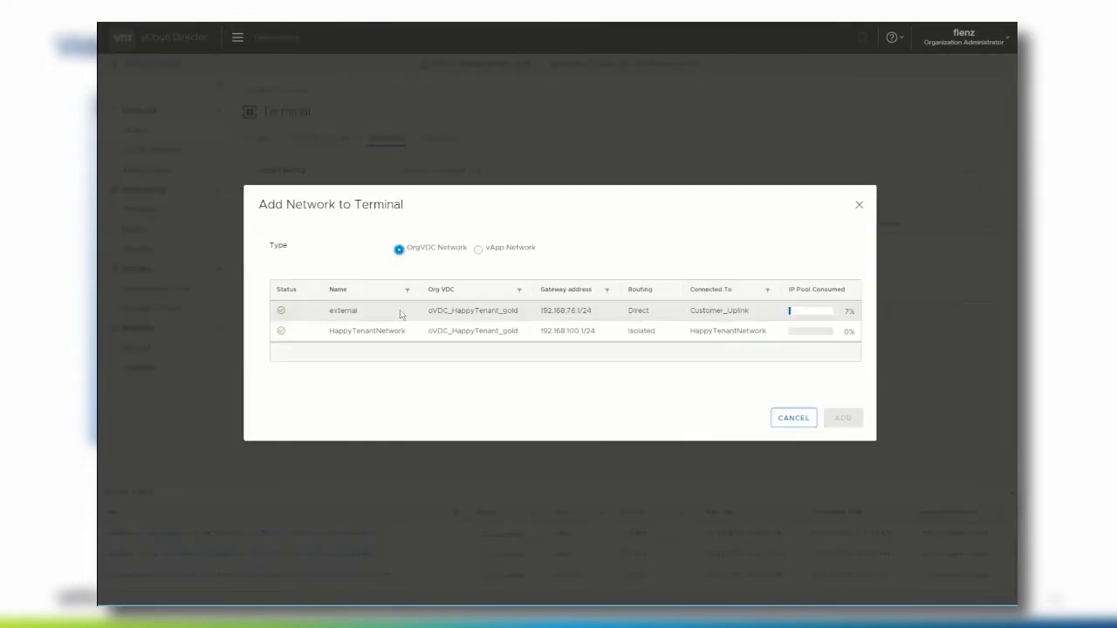
left_click(335, 332)
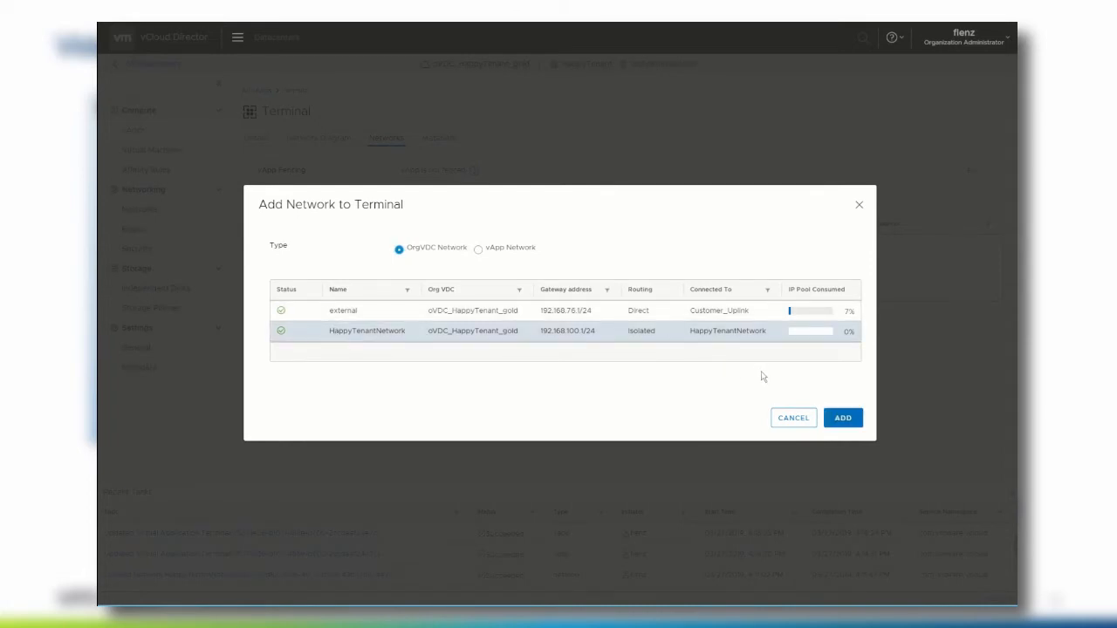
left_click(843, 418)
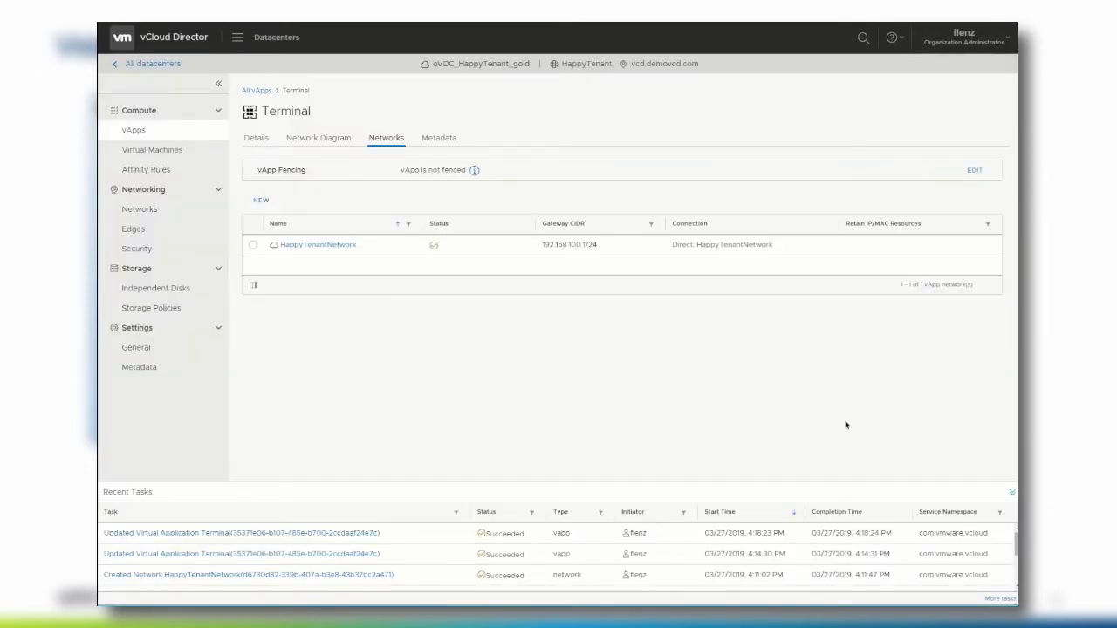
- Open the ts01 VM from the Terminal vApp and expand its Hardware settings
left_click(255, 140)
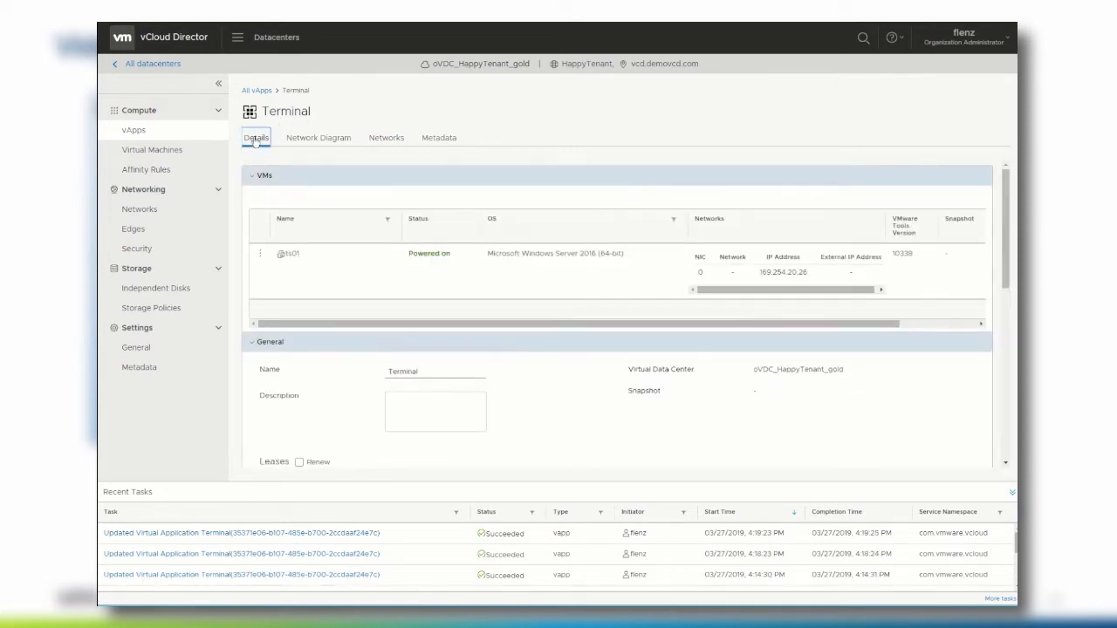
left_click(289, 254)
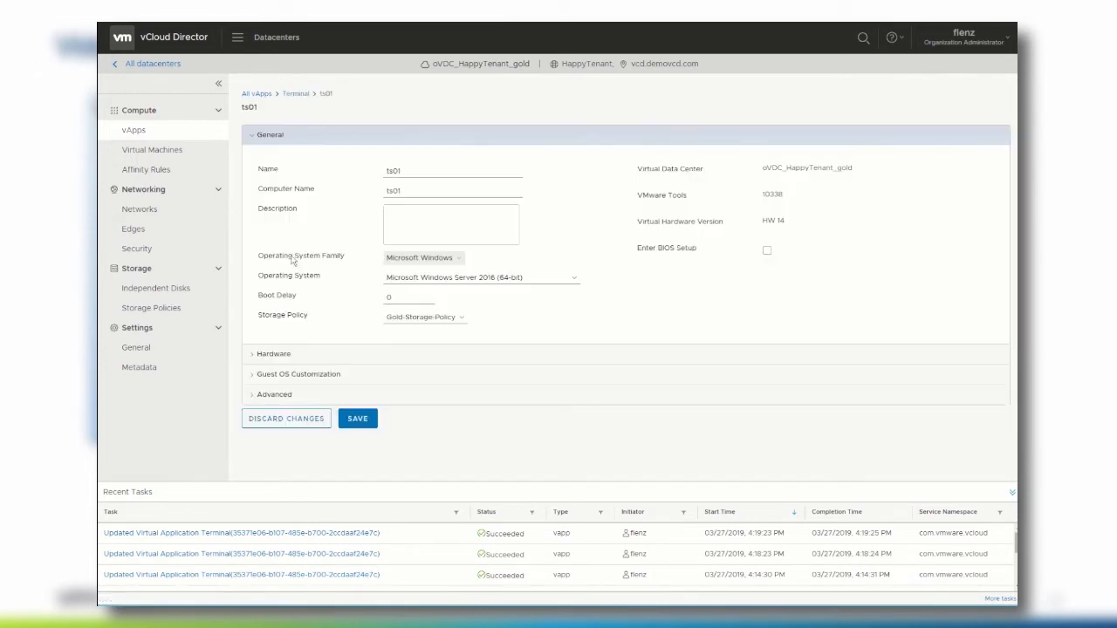
left_click(254, 361)
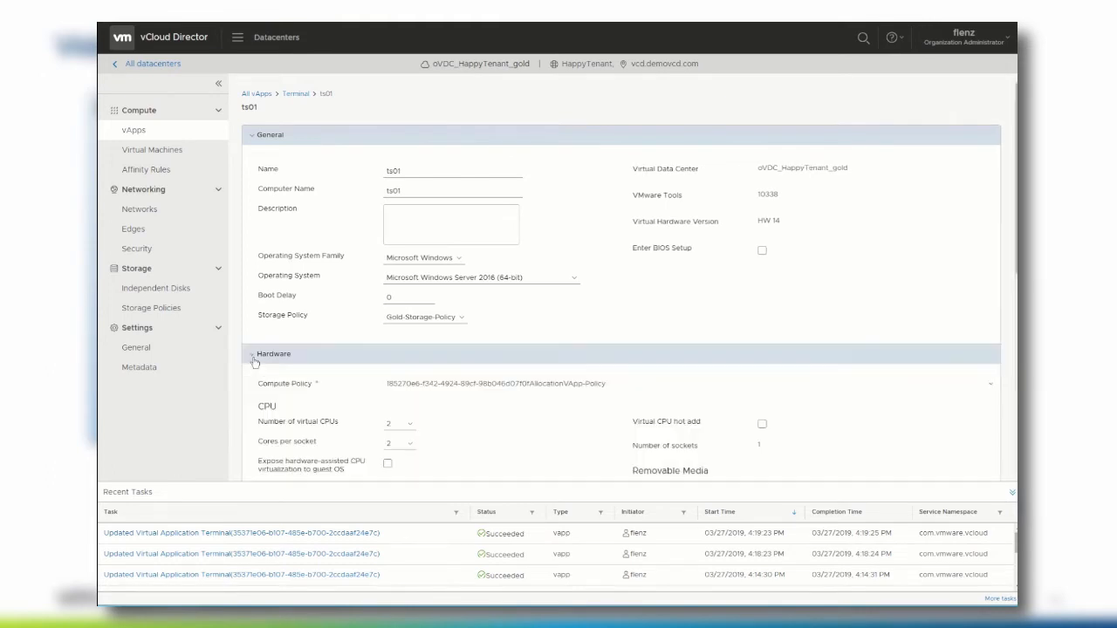
- Set ts01's NIC to HappyTenantNetwork with Static - IP Pool, mark it connected, and save
scroll(275, 404, "down", 1)
scroll(278, 404, "down", 5)
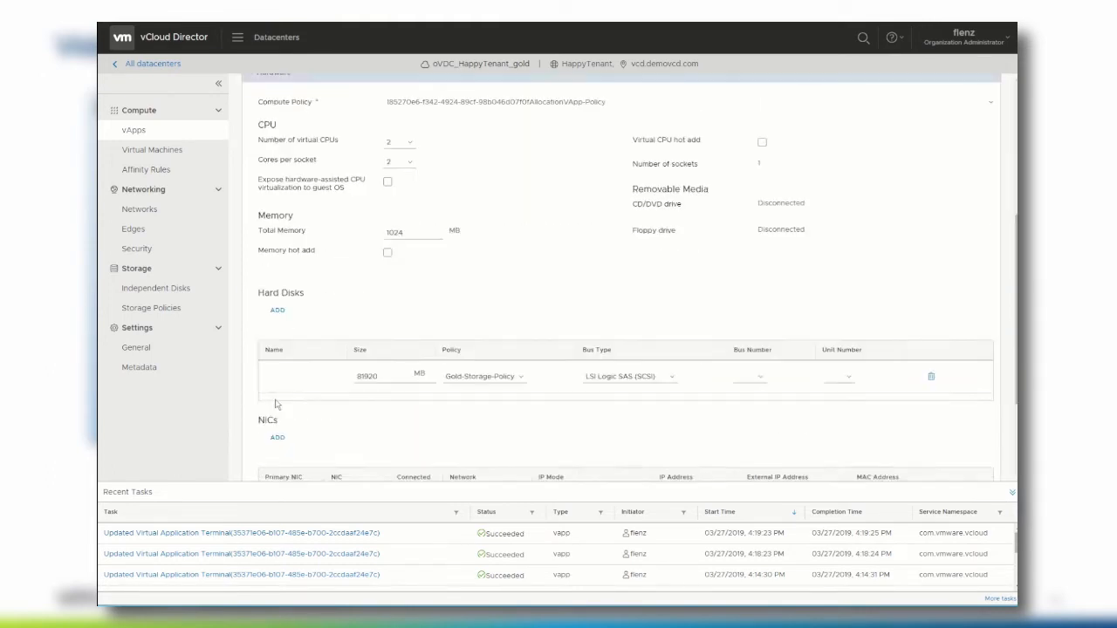
left_click(484, 450)
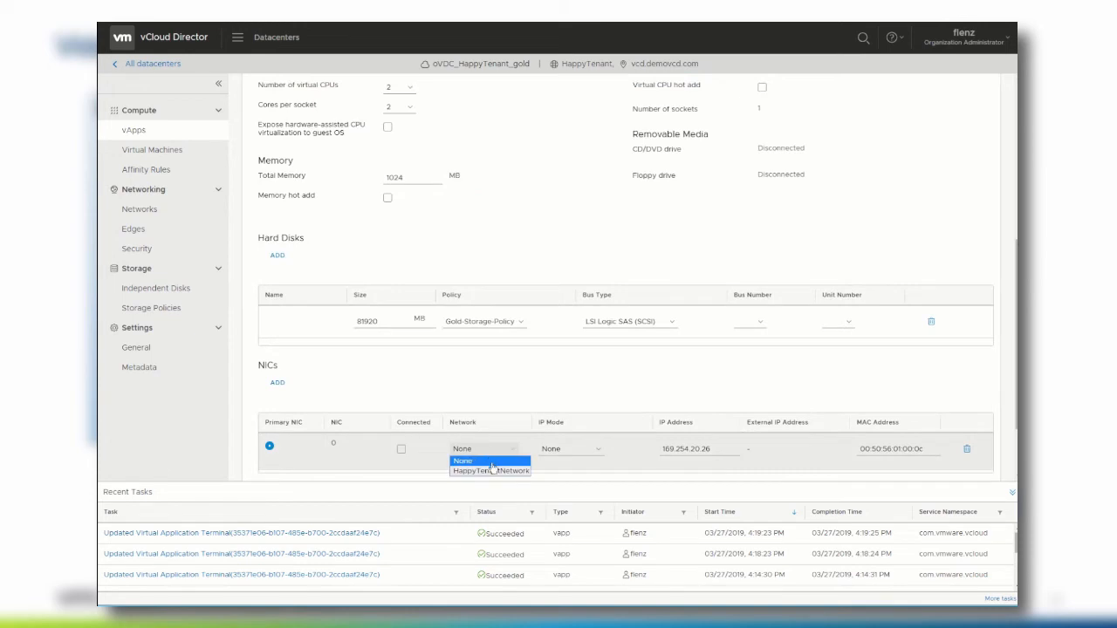
left_click(490, 473)
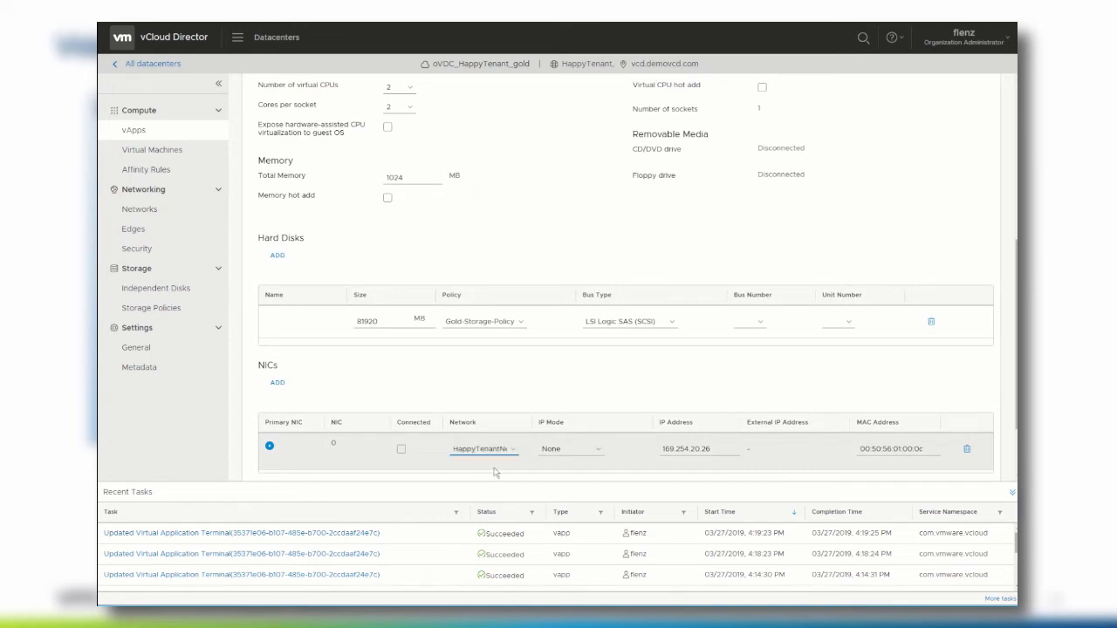
left_click(571, 453)
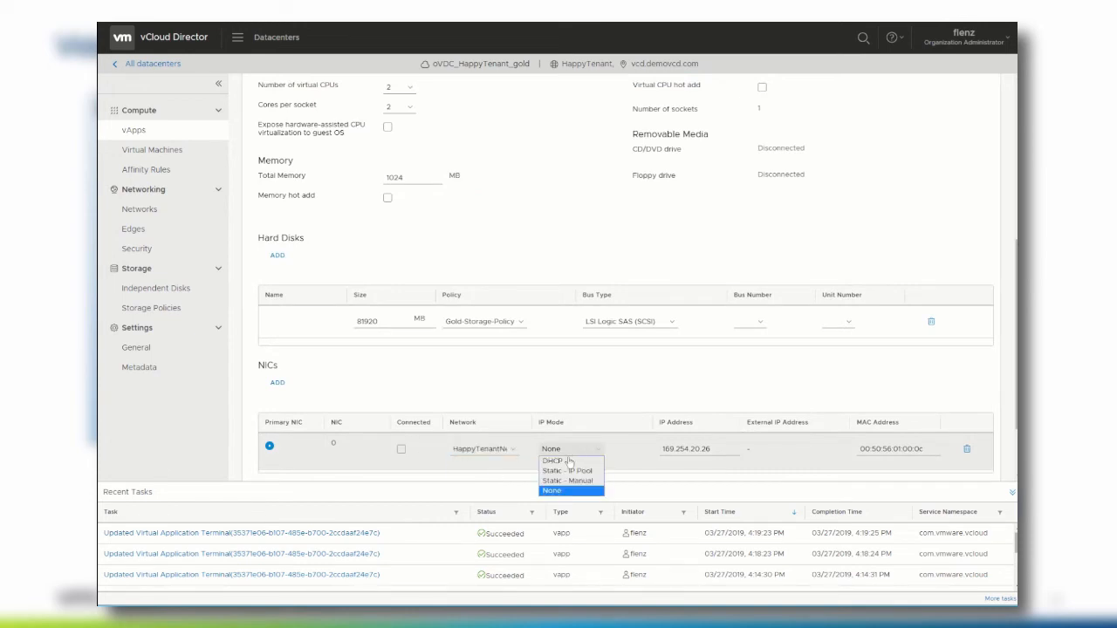
left_click(562, 471)
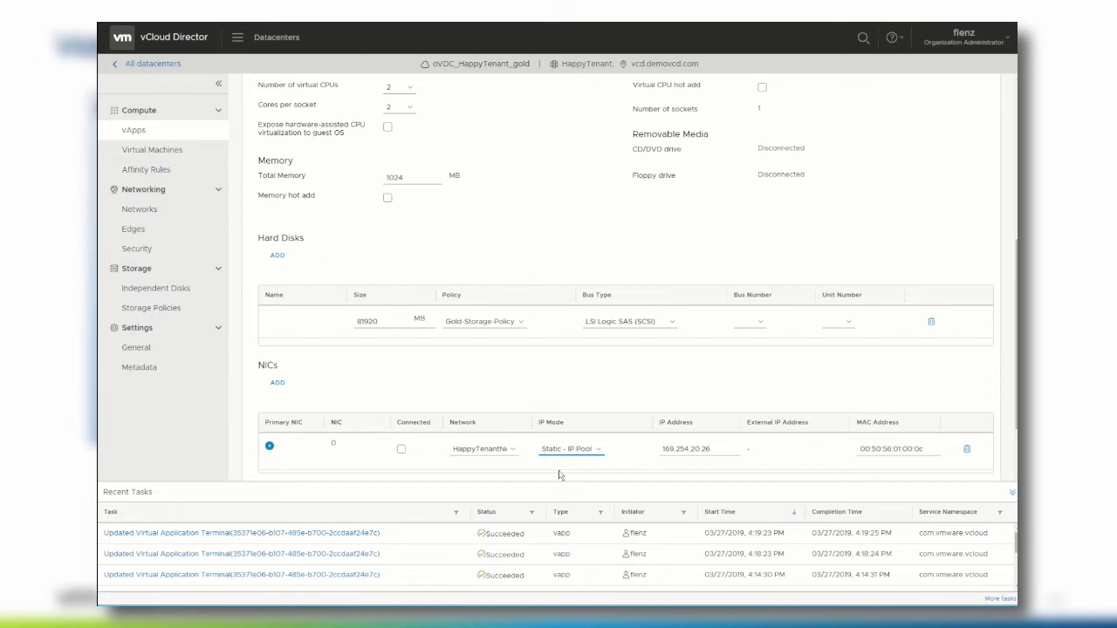
left_click(402, 450)
scroll(580, 367, "down", 2)
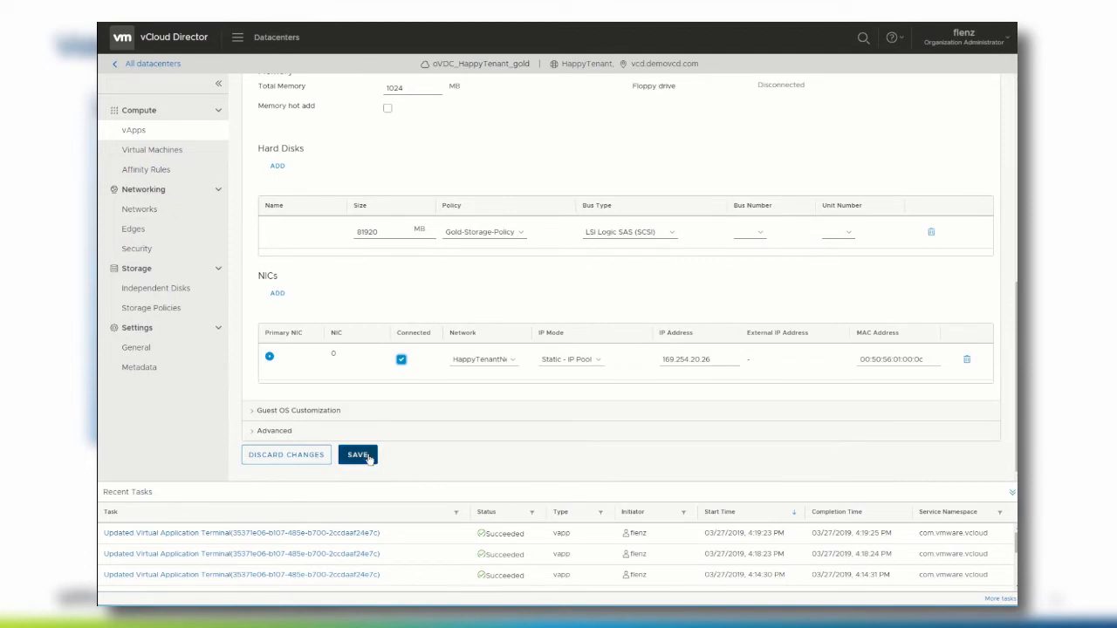
left_click(358, 456)
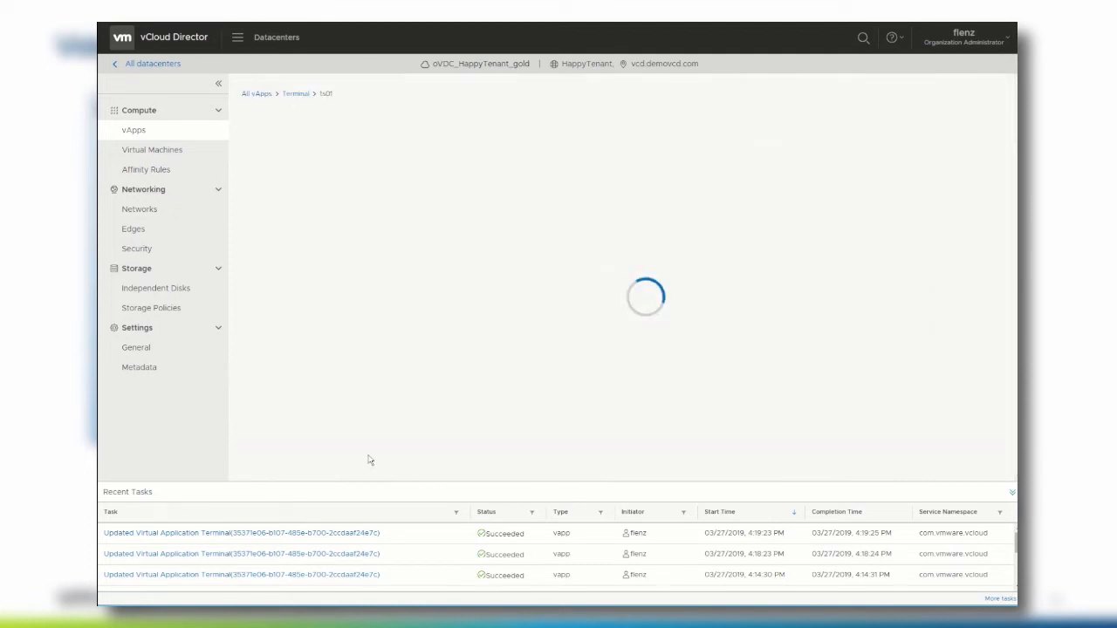
- Check in the Terminal network diagram that ts01 has 192.168.100.150, then return to vApps
left_click(297, 94)
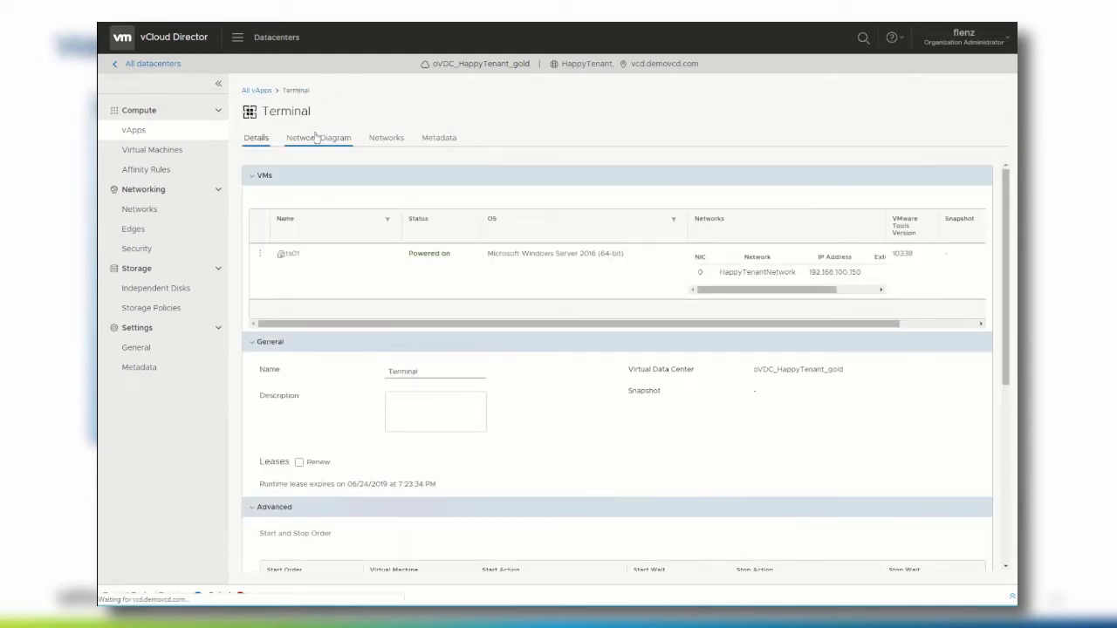
left_click(316, 138)
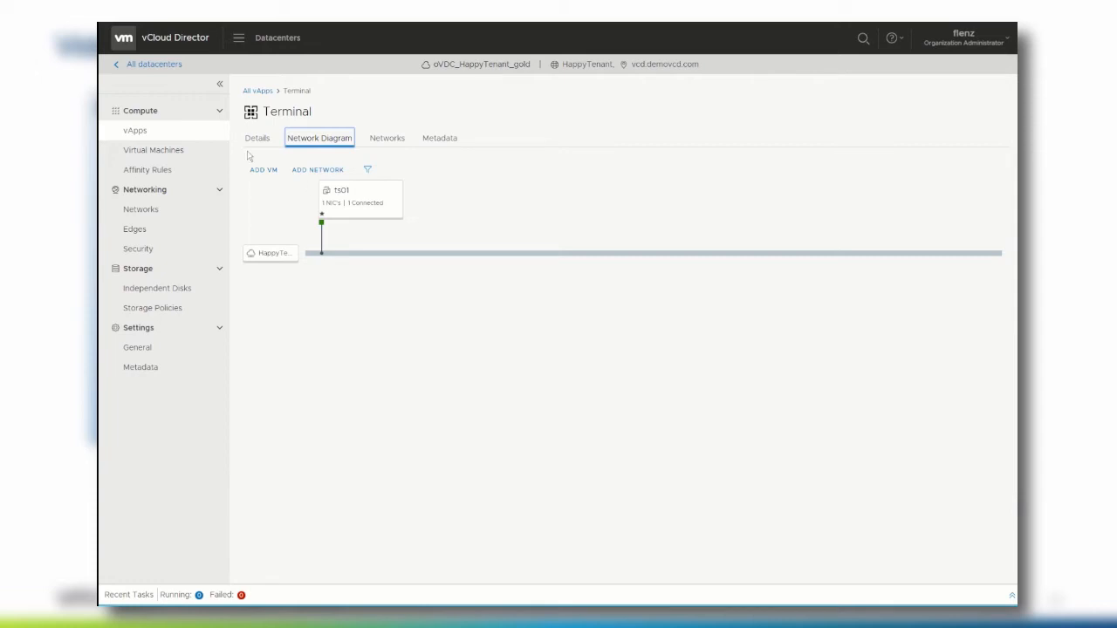
left_click(138, 133)
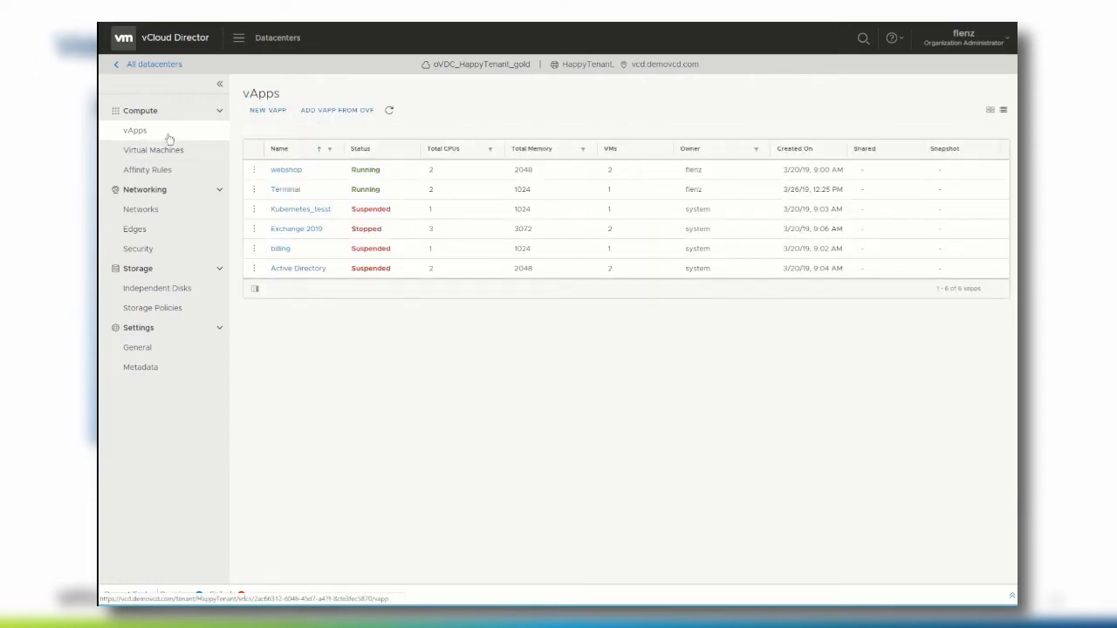
- Go to the webshop vApp's Networks tab and start adding a new network
left_click(293, 171)
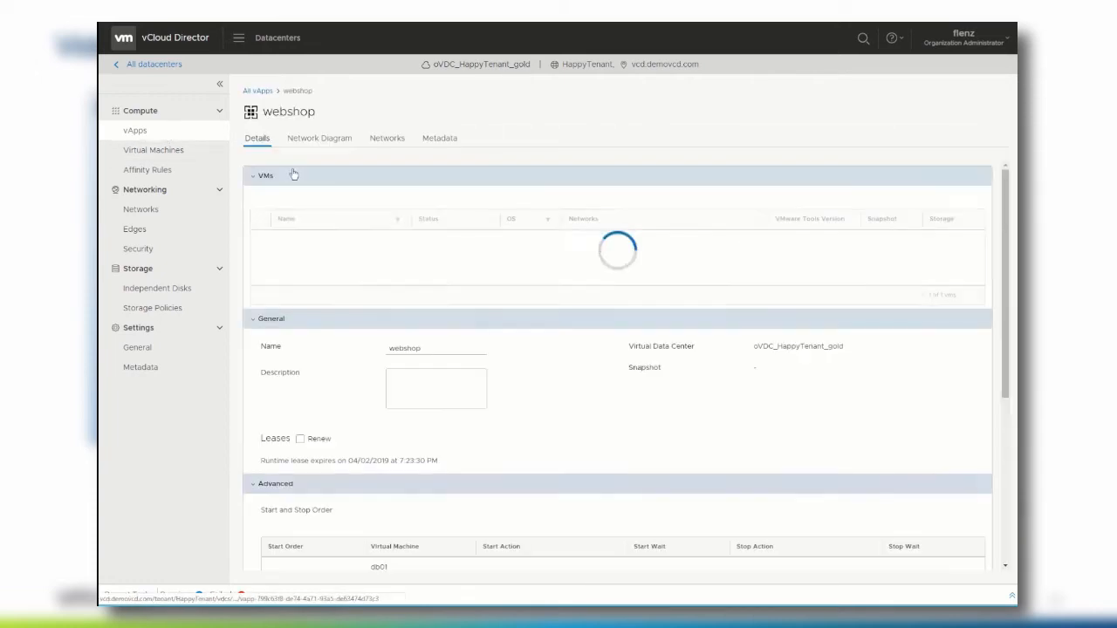
left_click(382, 140)
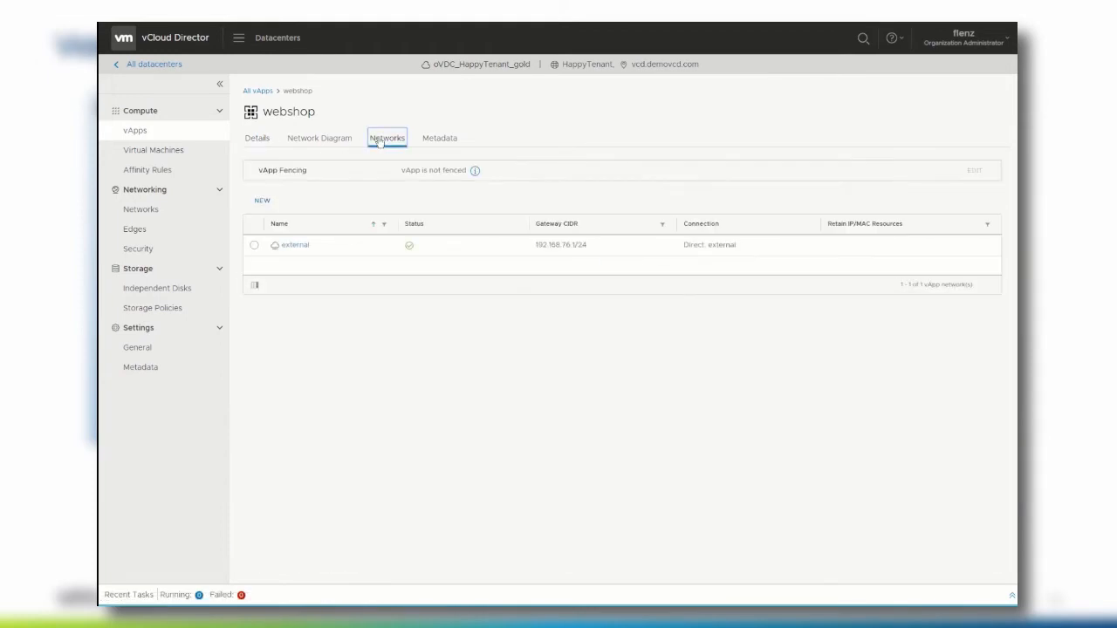
left_click(261, 203)
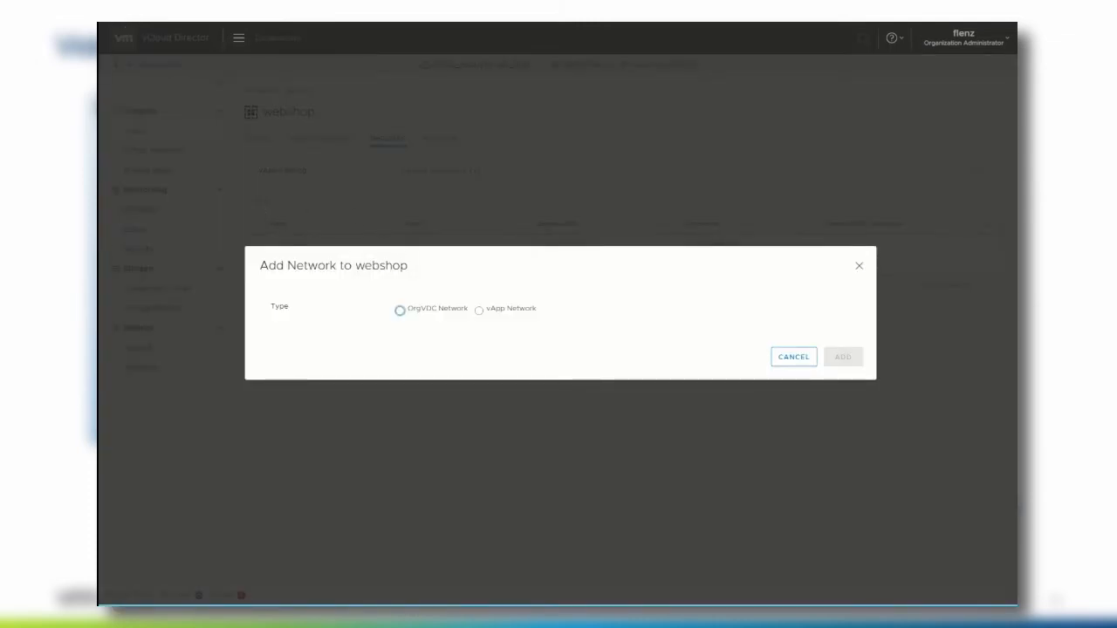
- Define vApp network webshop: gateway 192.168.101.1/24, DNS 192.168.76.10/192.168.76.11, suffix happyTenant.org
left_click(479, 312)
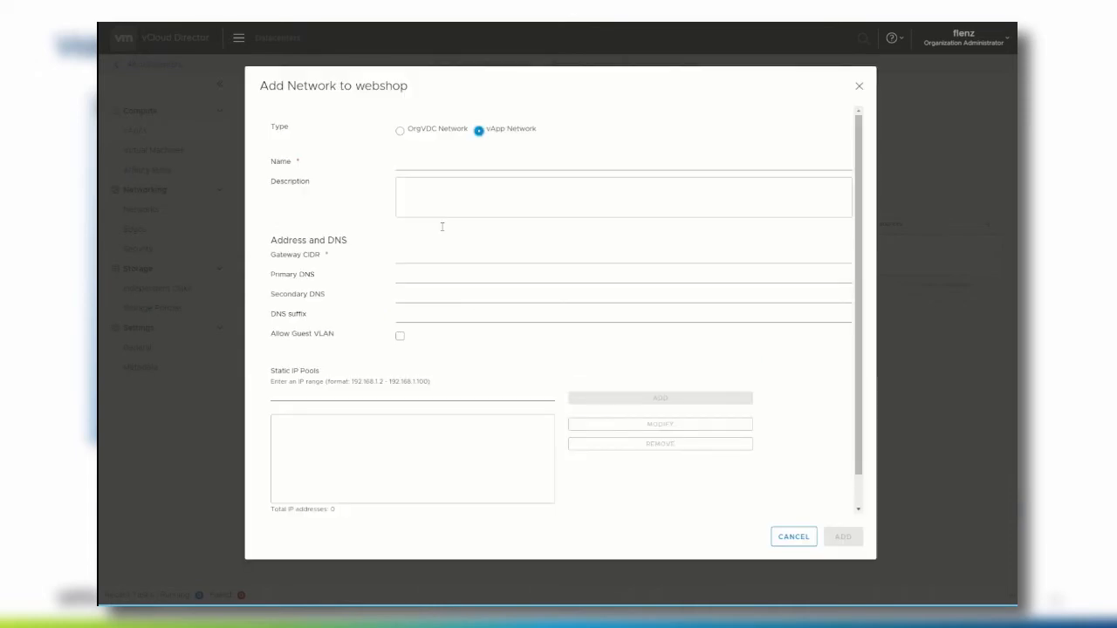
left_click(426, 167)
type("web")
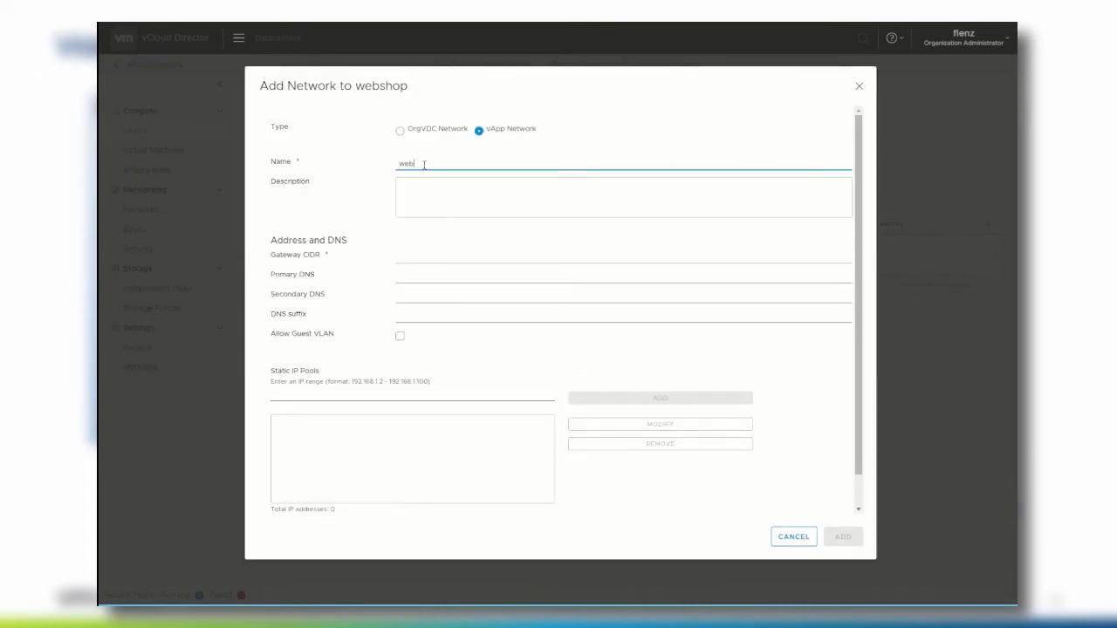
type("shop")
key("Tab")
key("Tab")
type("12")
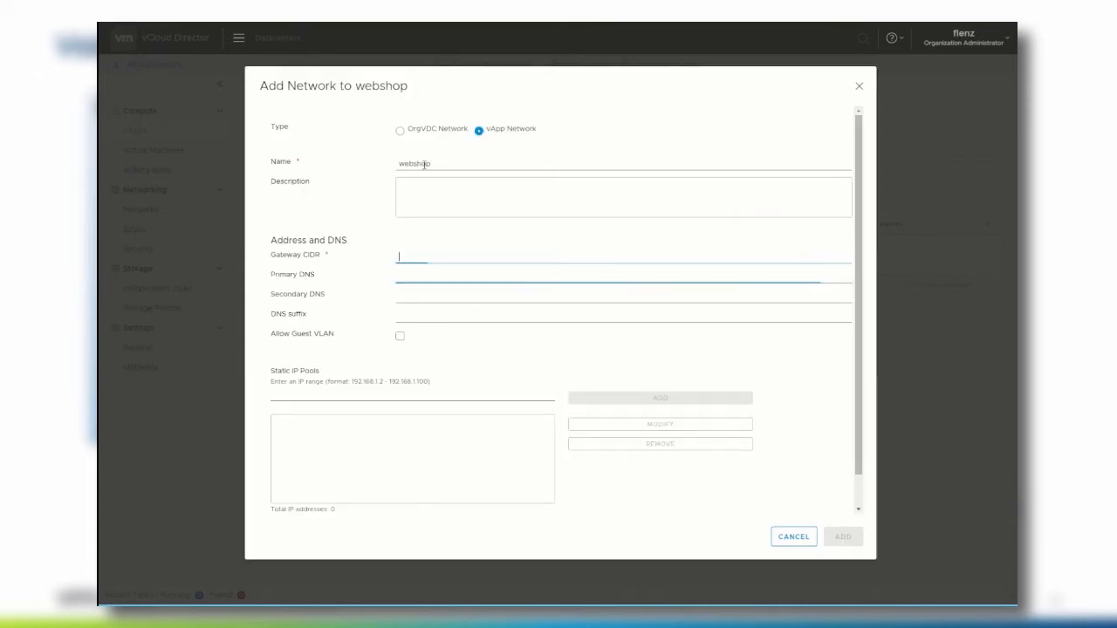
key("BackSpace")
type("92.1")
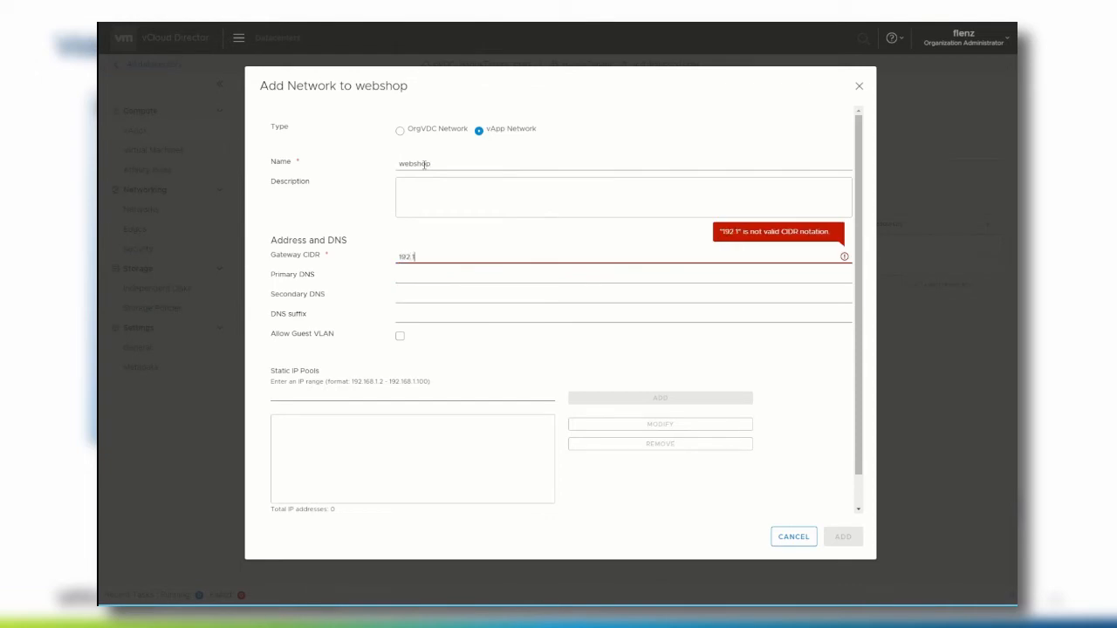
type("68.101.1/24")
key("Tab")
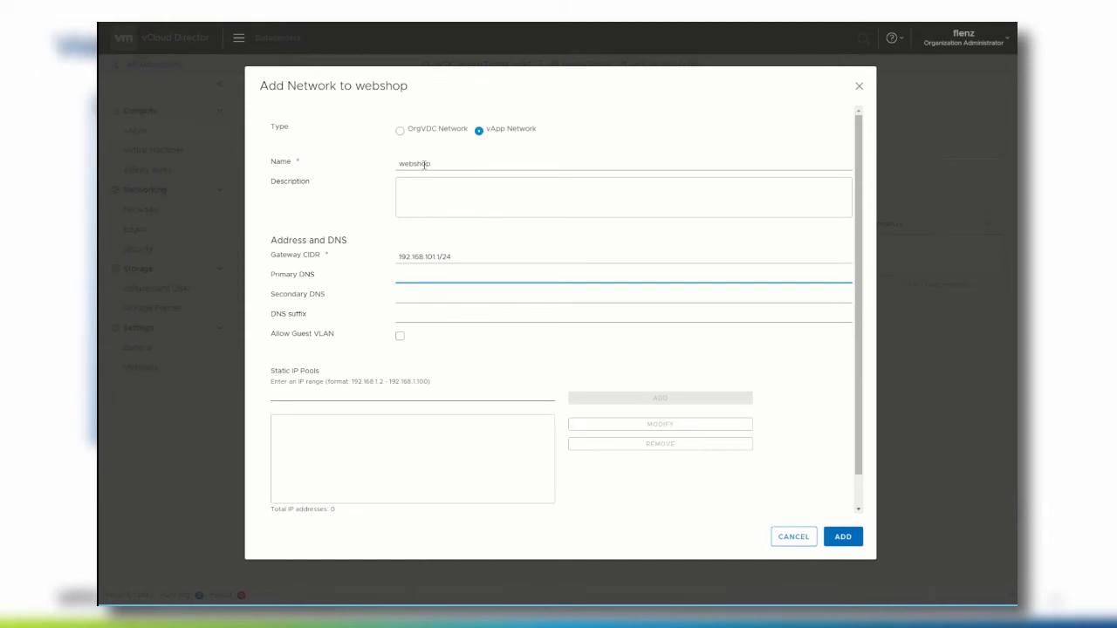
type("192.168.")
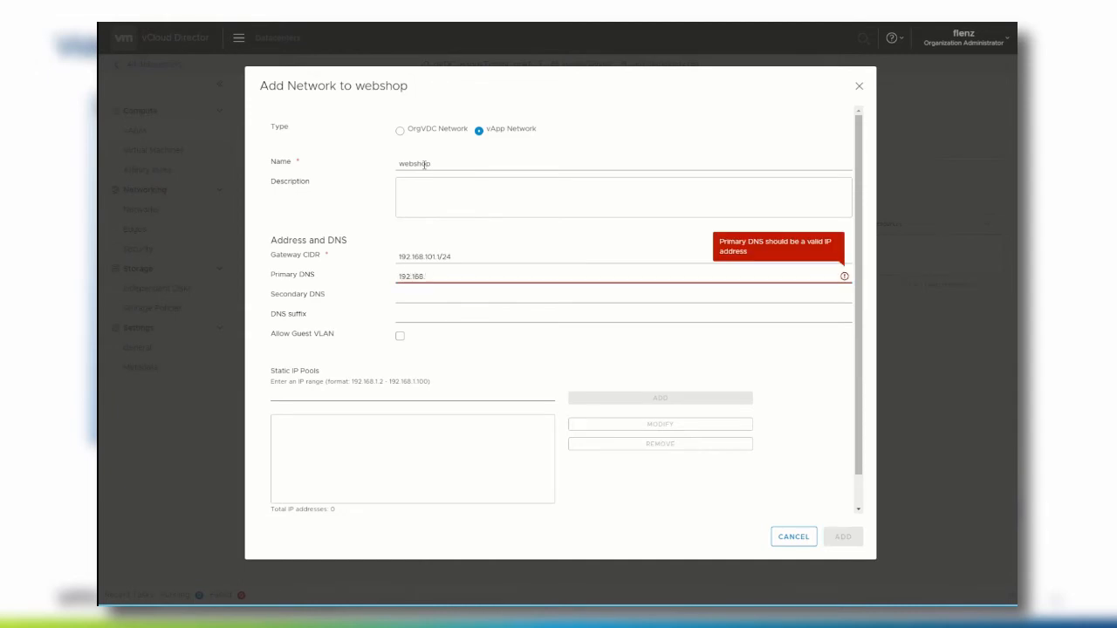
type("76.10")
key("Tab")
type("192.168.76.11")
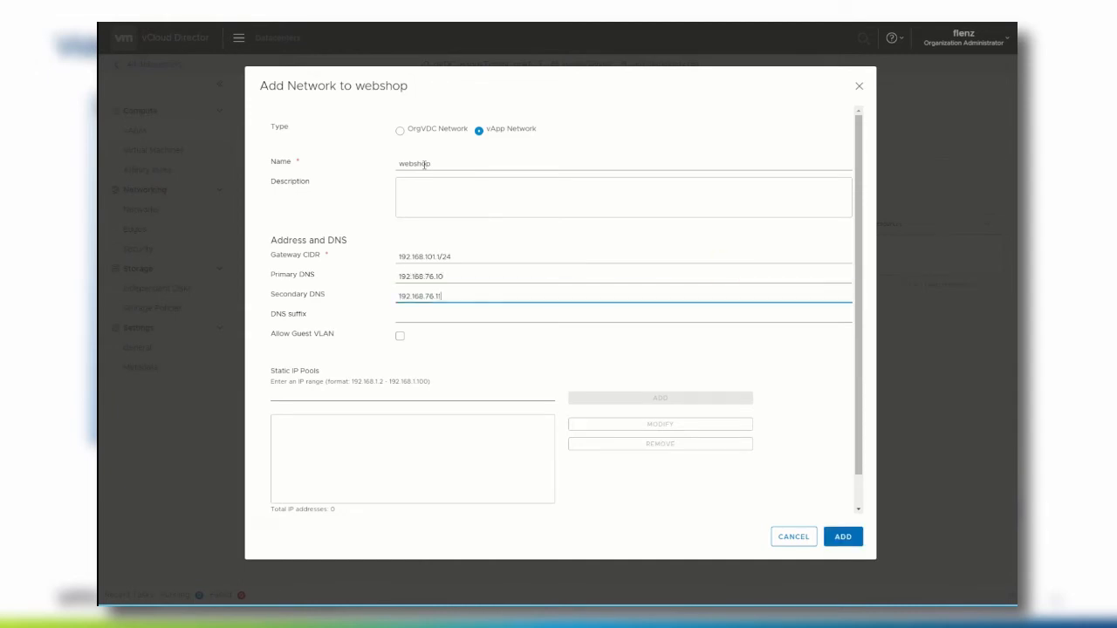
key("Tab")
type("happyTena")
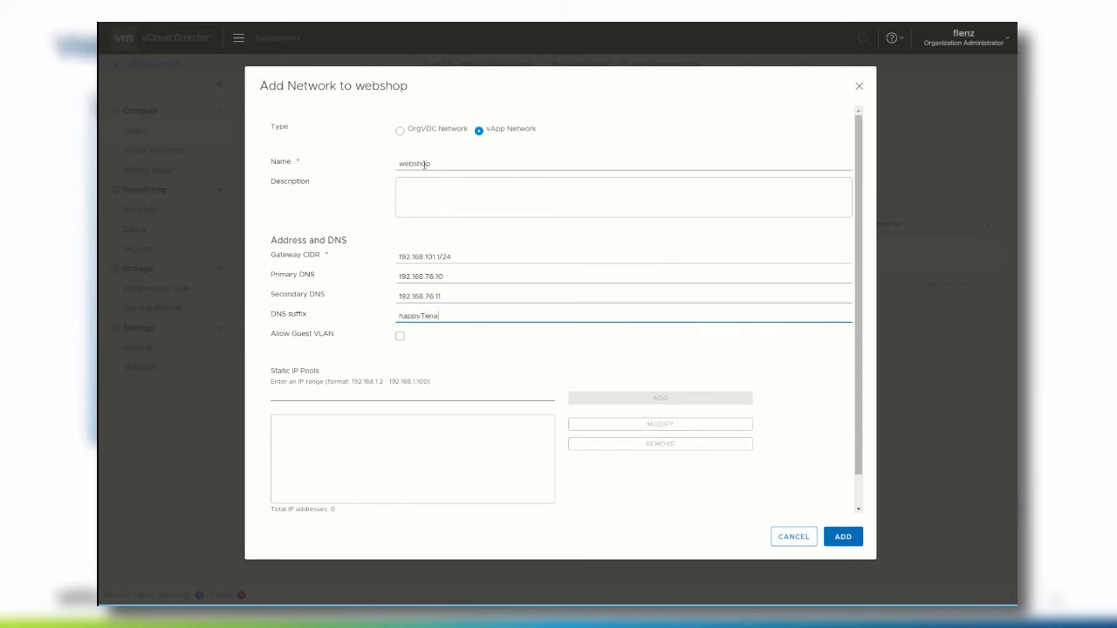
type("nt.org")
- Connect the webshop network to HappyTenantNetwork and add it to the vApp
scroll(589, 374, "down", 1)
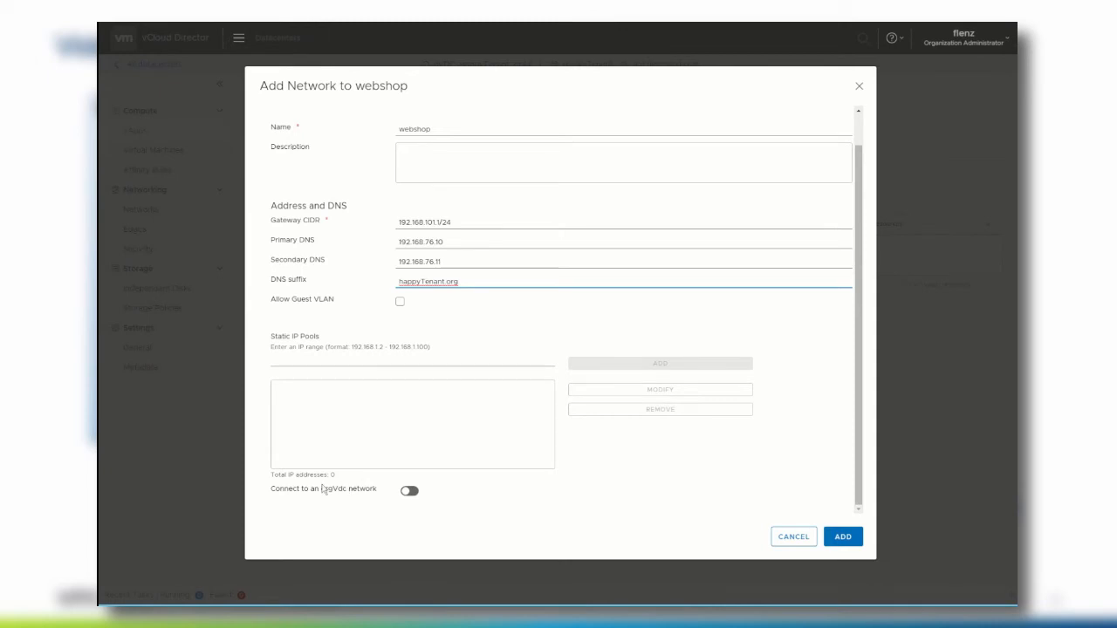
left_click(409, 494)
scroll(412, 490, "down", 3)
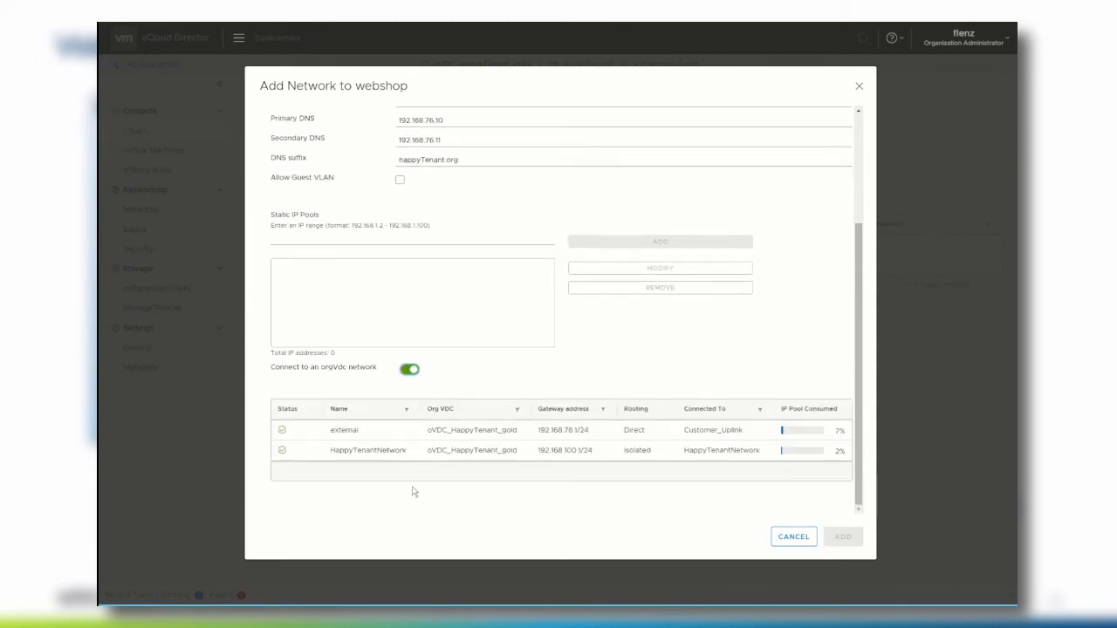
left_click(364, 451)
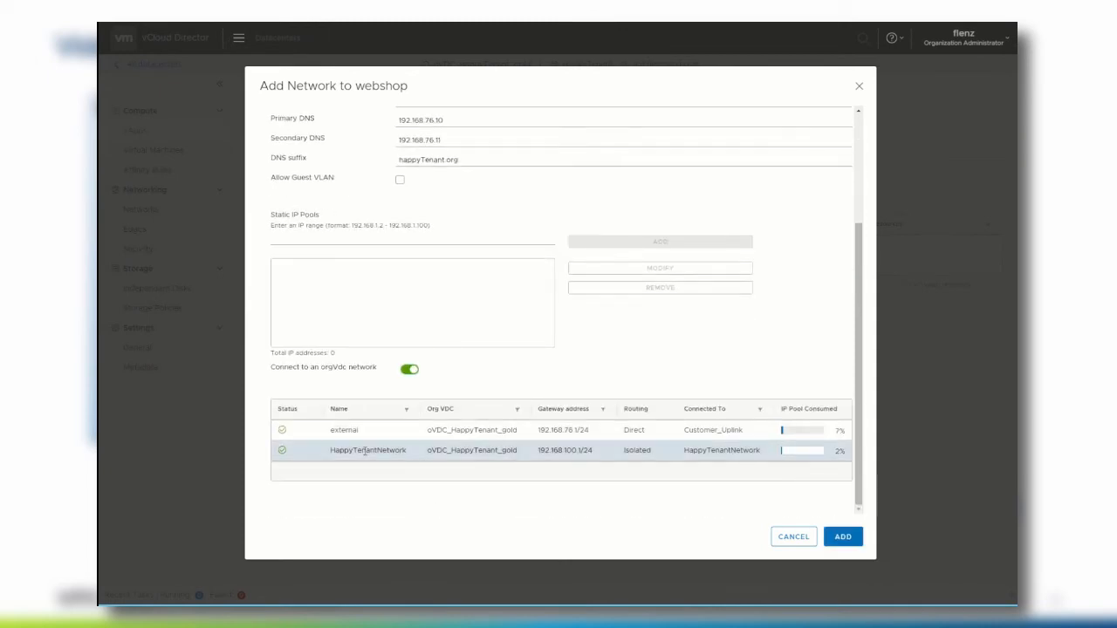
left_click(832, 539)
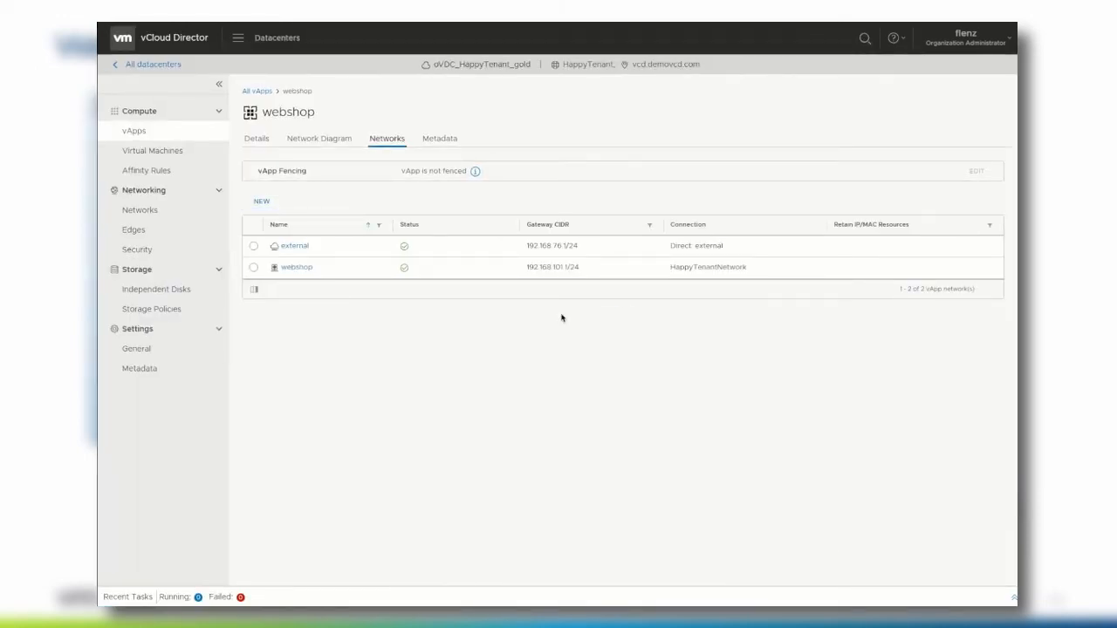
- Connect web01's NIC to the webshop network with Static - Manual IP 192.168.101.100 and save
left_click(265, 143)
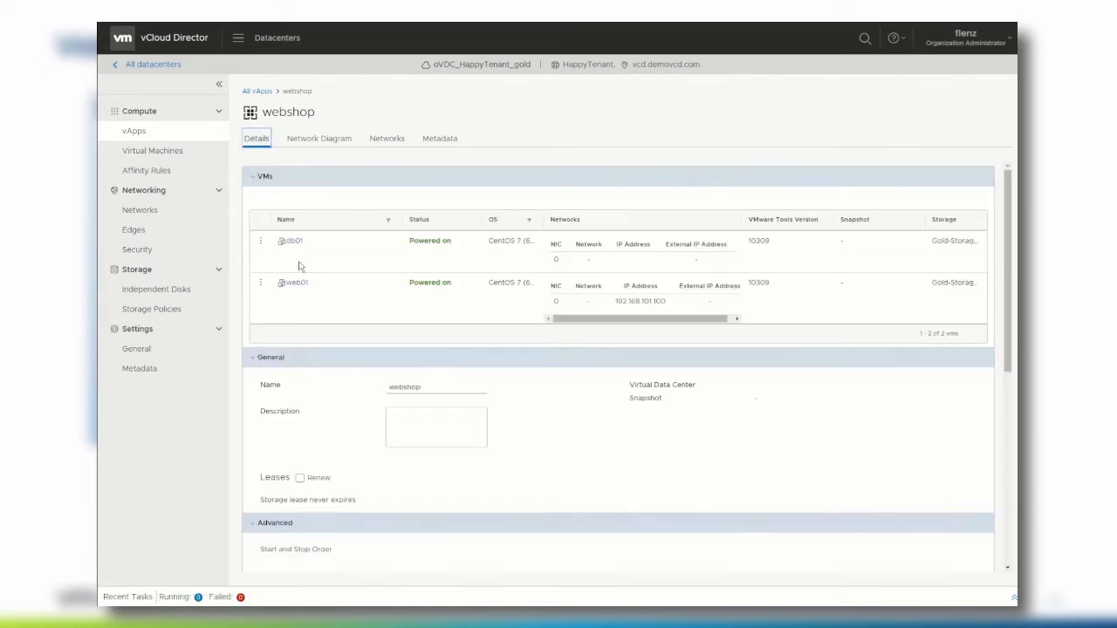
left_click(295, 283)
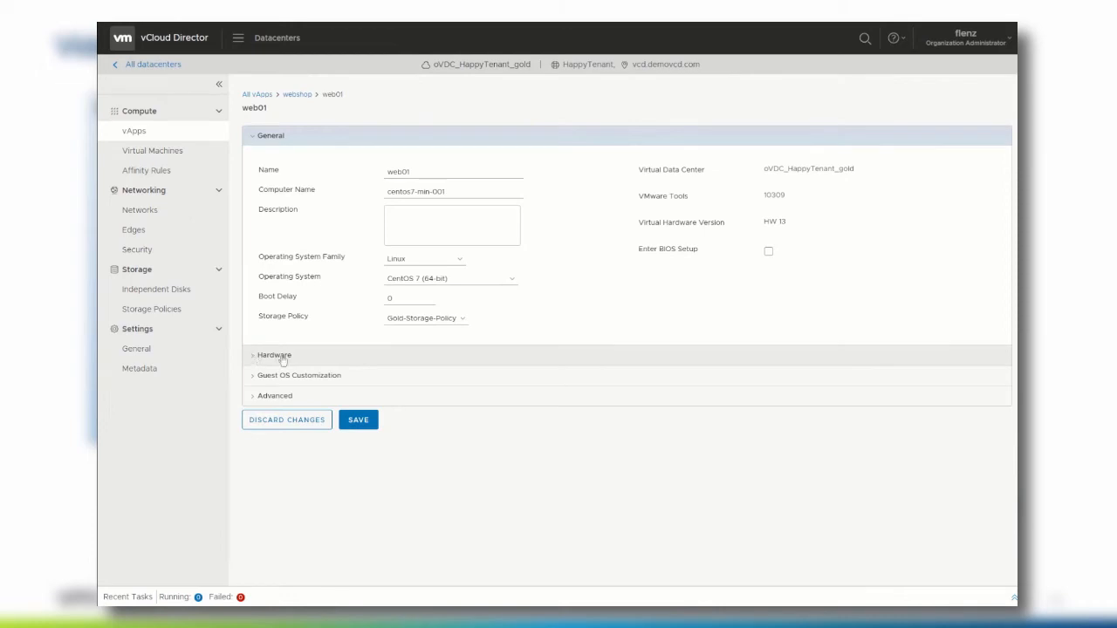
left_click(281, 357)
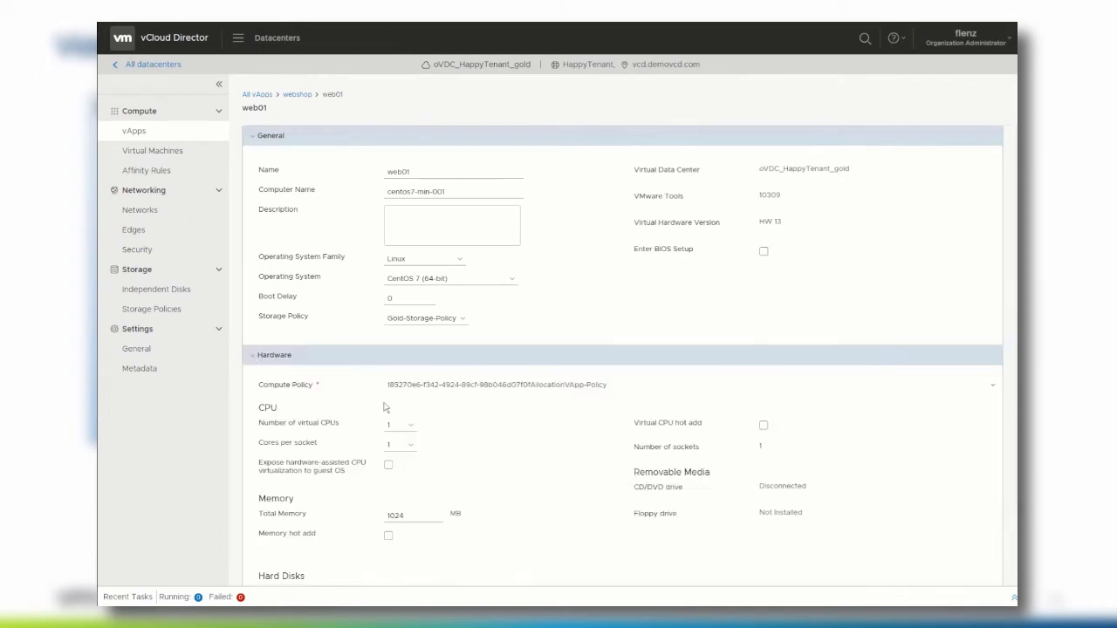
scroll(384, 407, "down", 5)
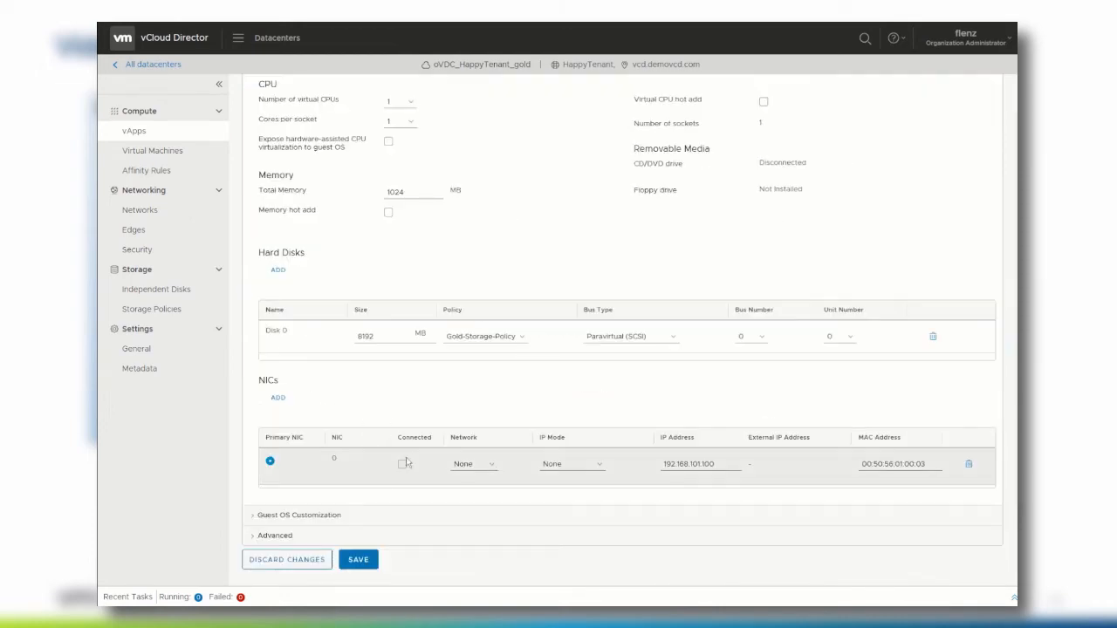
left_click(486, 472)
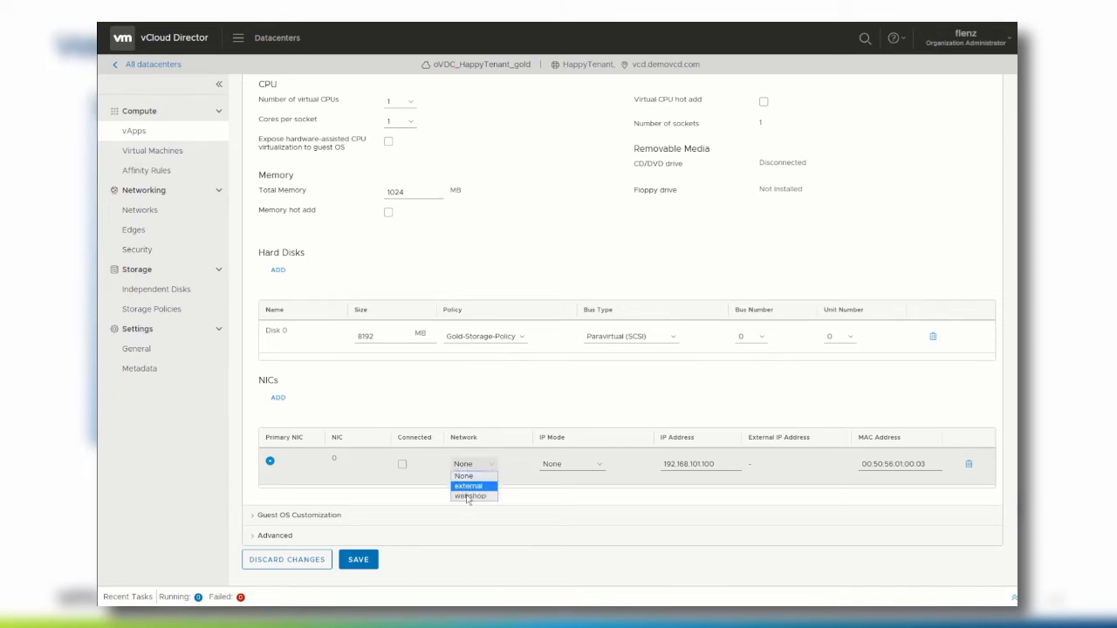
left_click(470, 496)
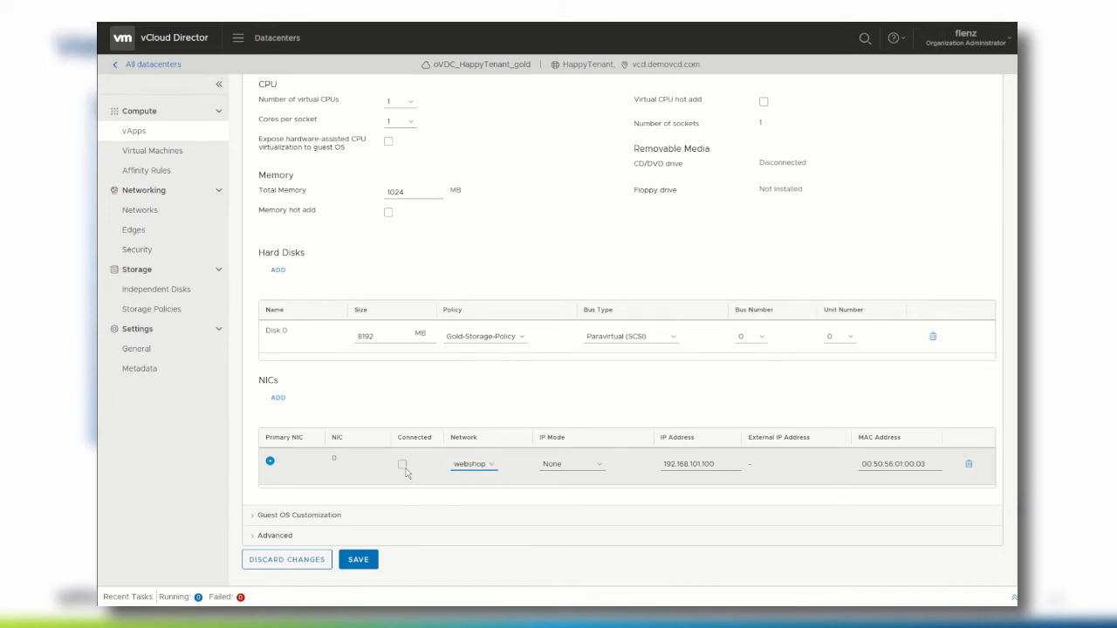
left_click(403, 467)
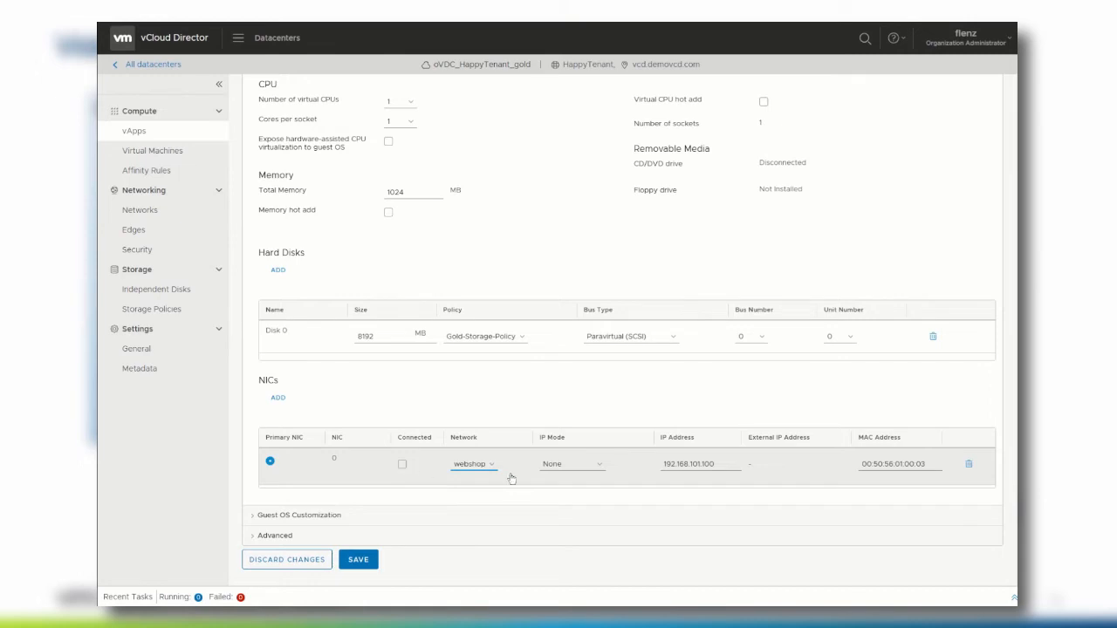
left_click(568, 470)
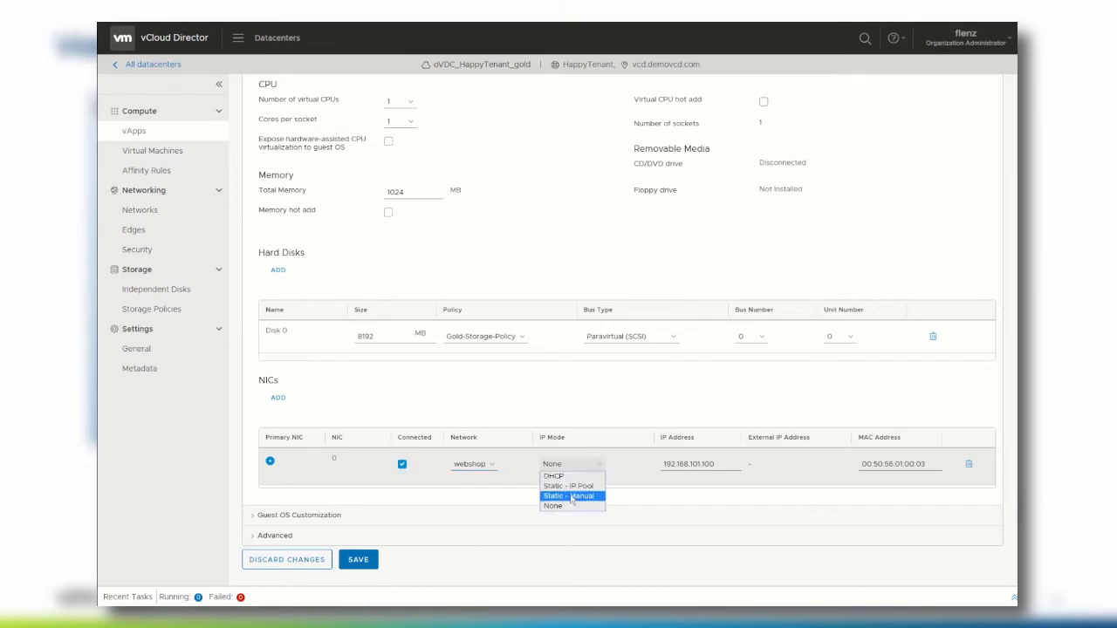
left_click(572, 496)
left_click(674, 465)
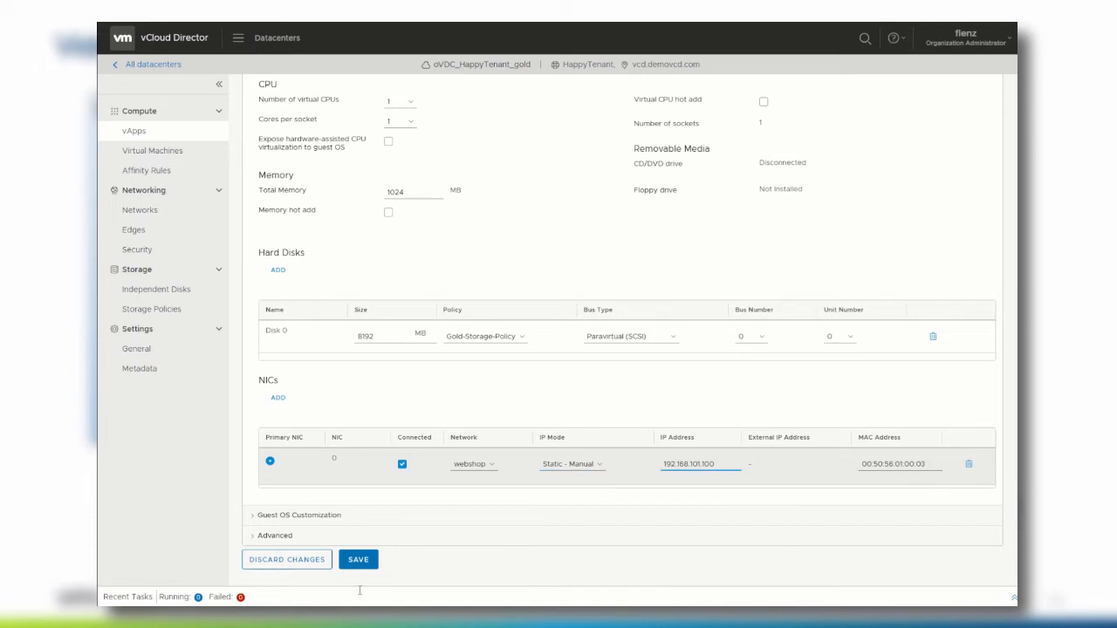
left_click(360, 563)
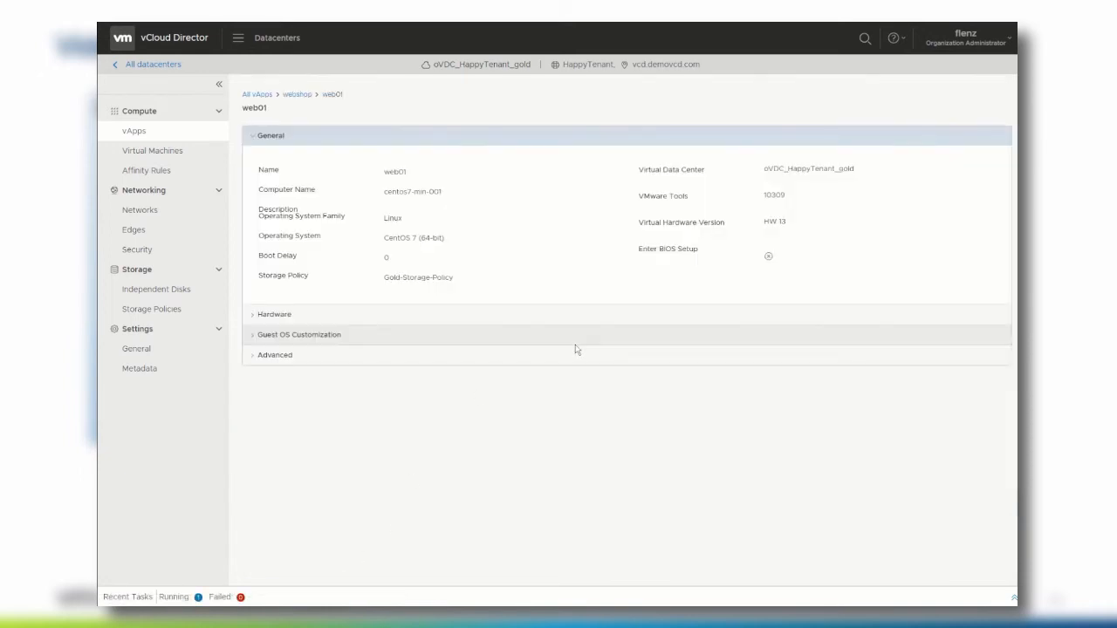
- Attach db01's NIC to the webshop network and mark it connected
left_click(259, 94)
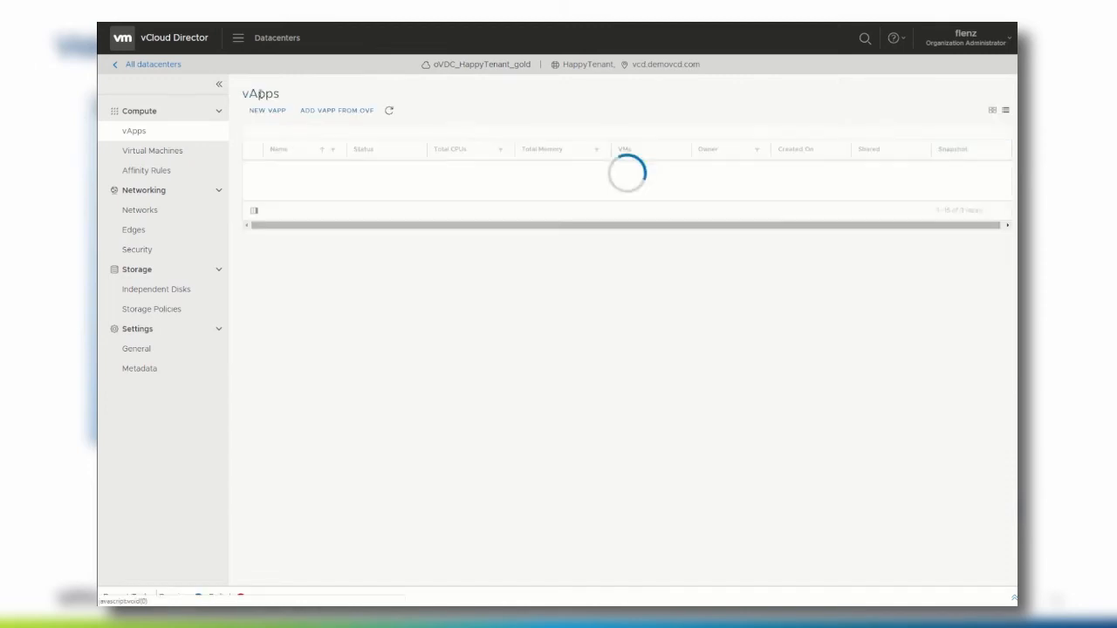
left_click(285, 170)
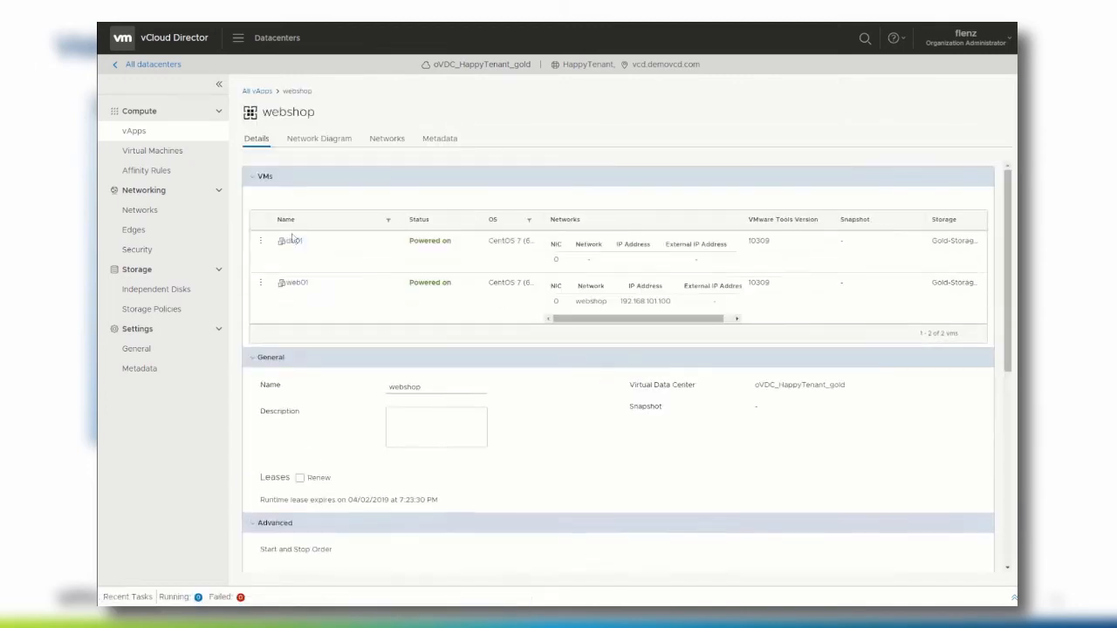
left_click(291, 242)
left_click(257, 353)
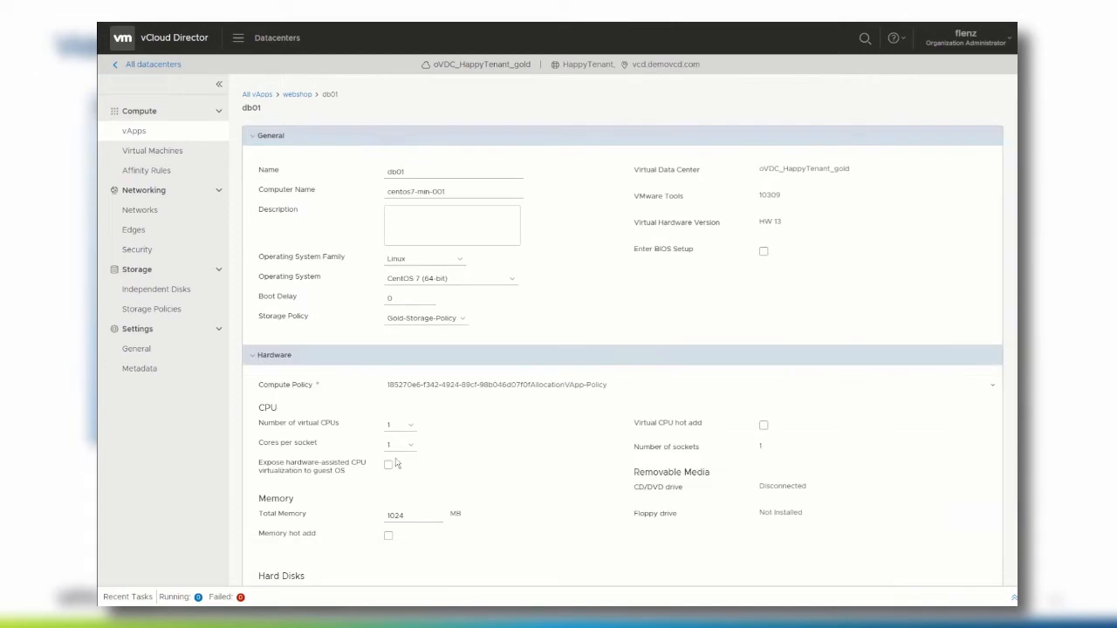
scroll(402, 471, "down", 5)
left_click(402, 464)
left_click(473, 464)
left_click(471, 498)
- Give db01 Static - Manual IP 192.168.101.101, save, and show the webshop vApp's network diagram
left_click(572, 465)
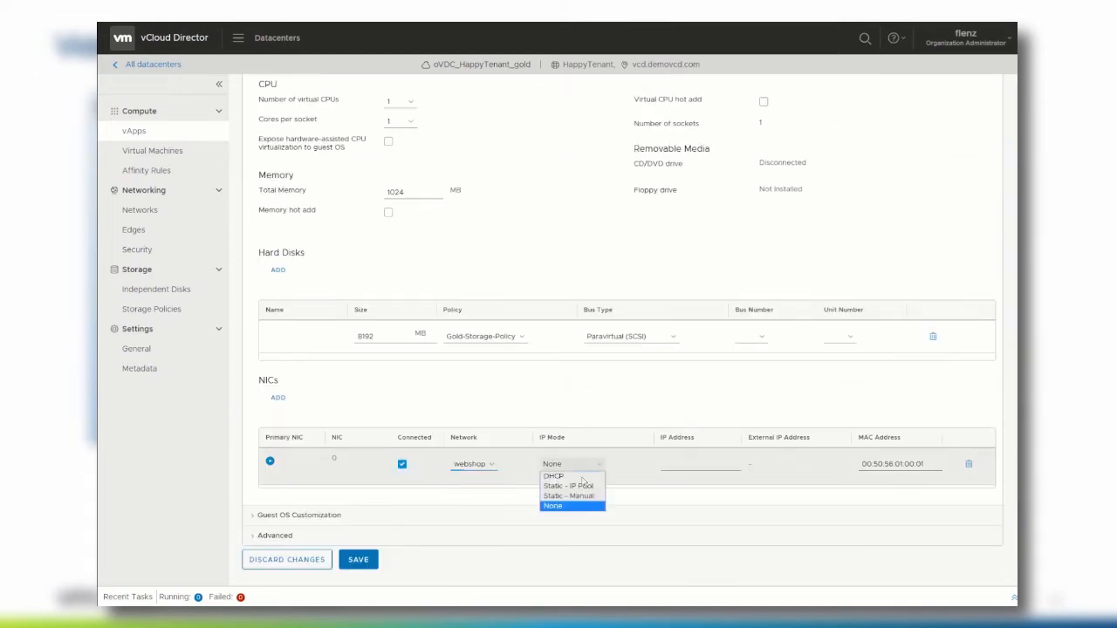
left_click(567, 505)
left_click(673, 462)
type("192.168.101.101")
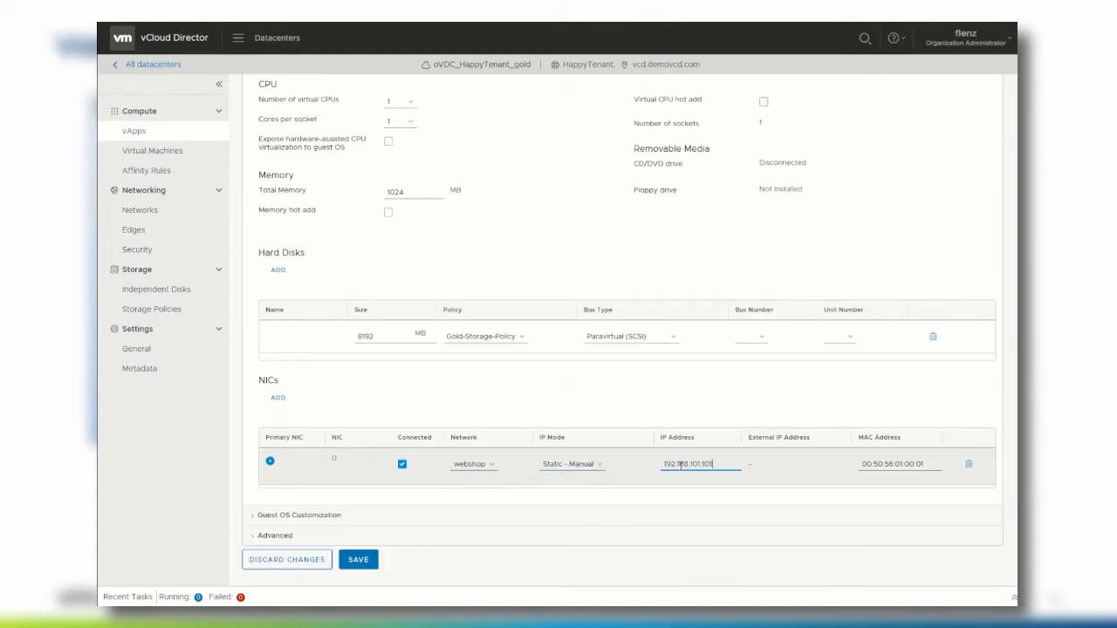
left_click(358, 560)
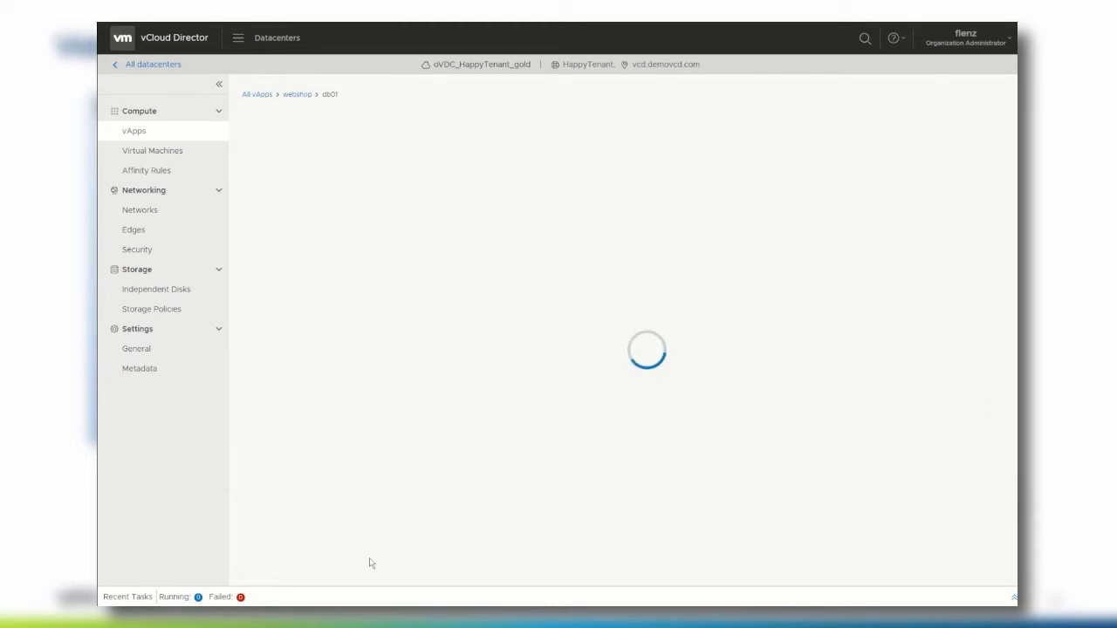
left_click(295, 91)
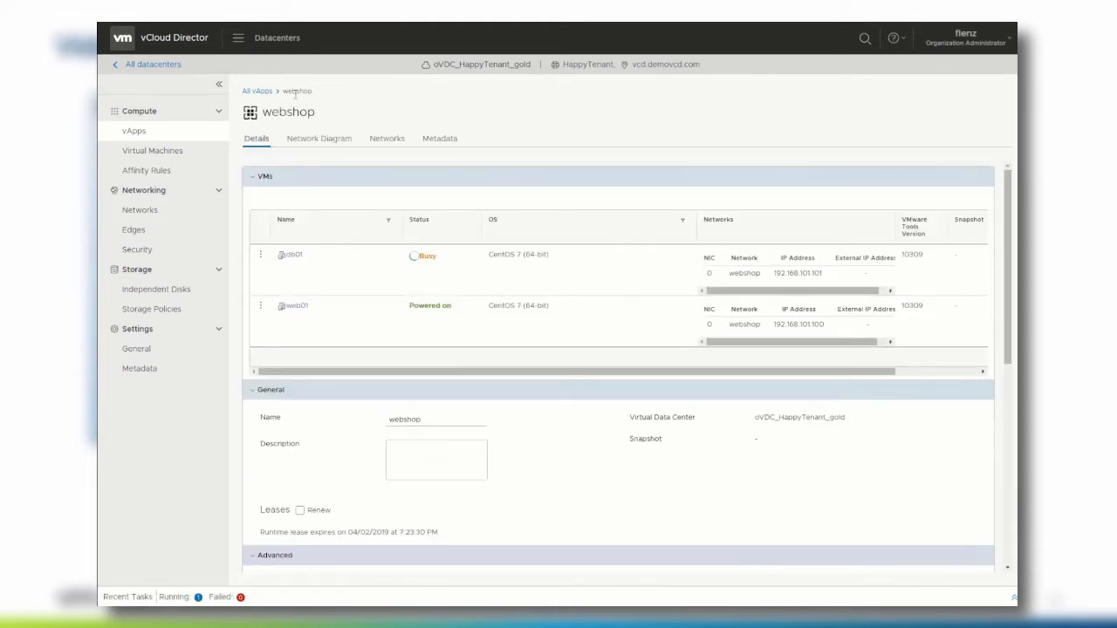
left_click(333, 139)
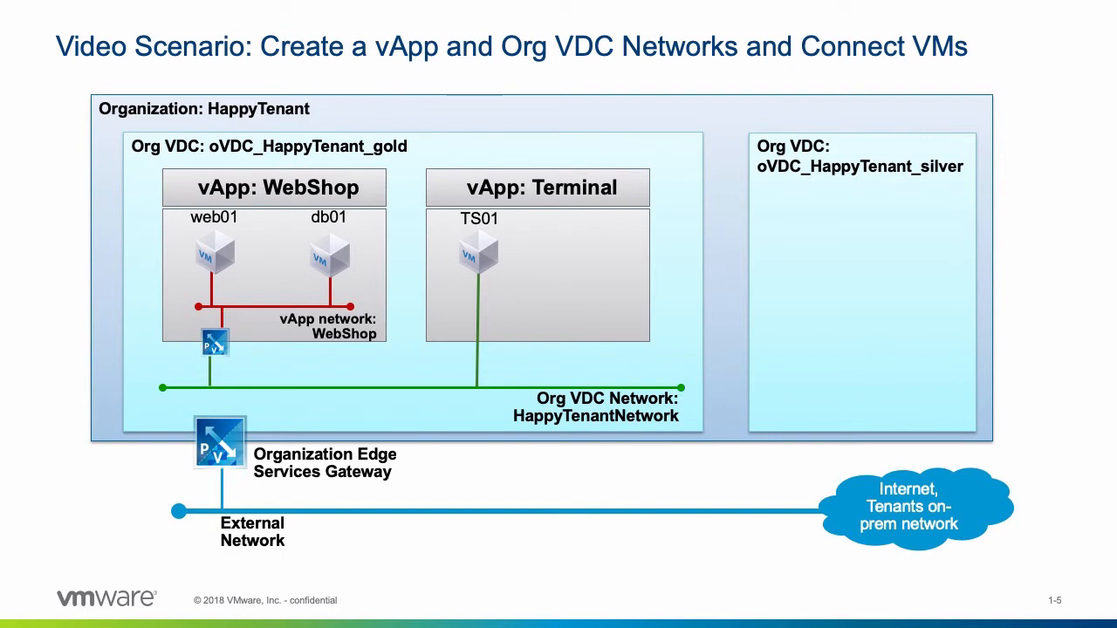
- Advance the slideshow from slide 1-5 to slide 1-6 on Edge Services Gateways
key("Right")
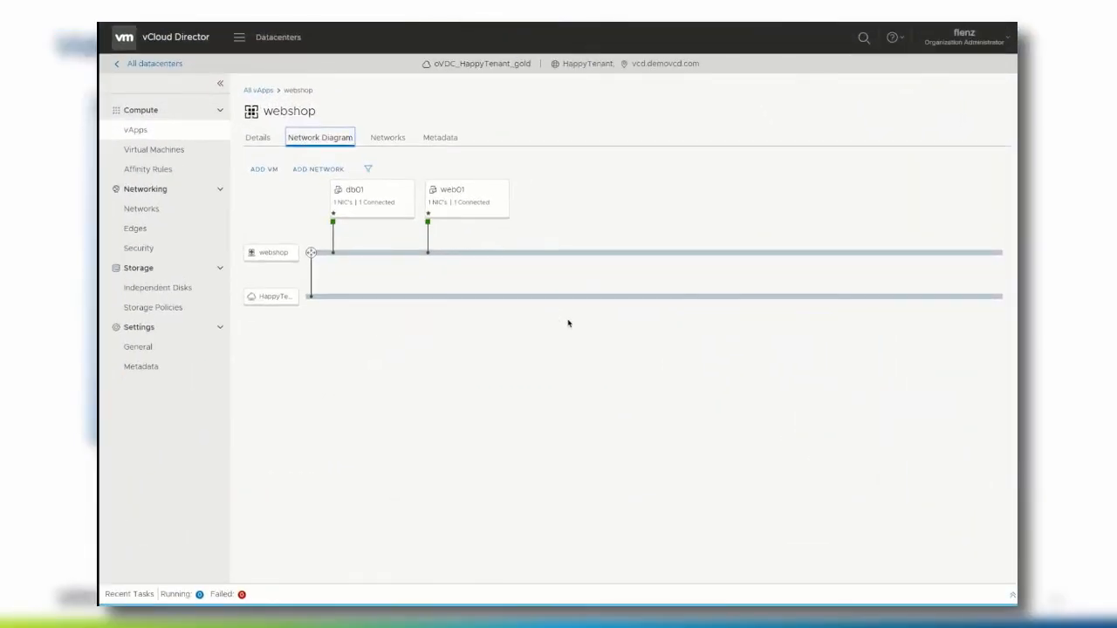
- Show the webshop network's Services tab with its Firewall and NAT settings
left_click(387, 140)
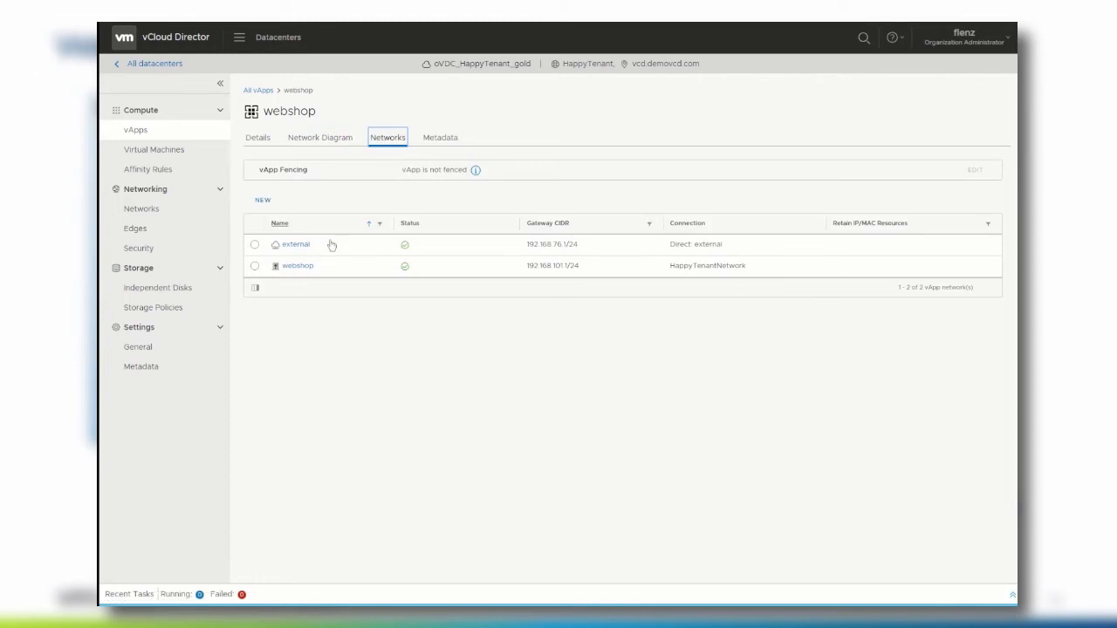
left_click(296, 267)
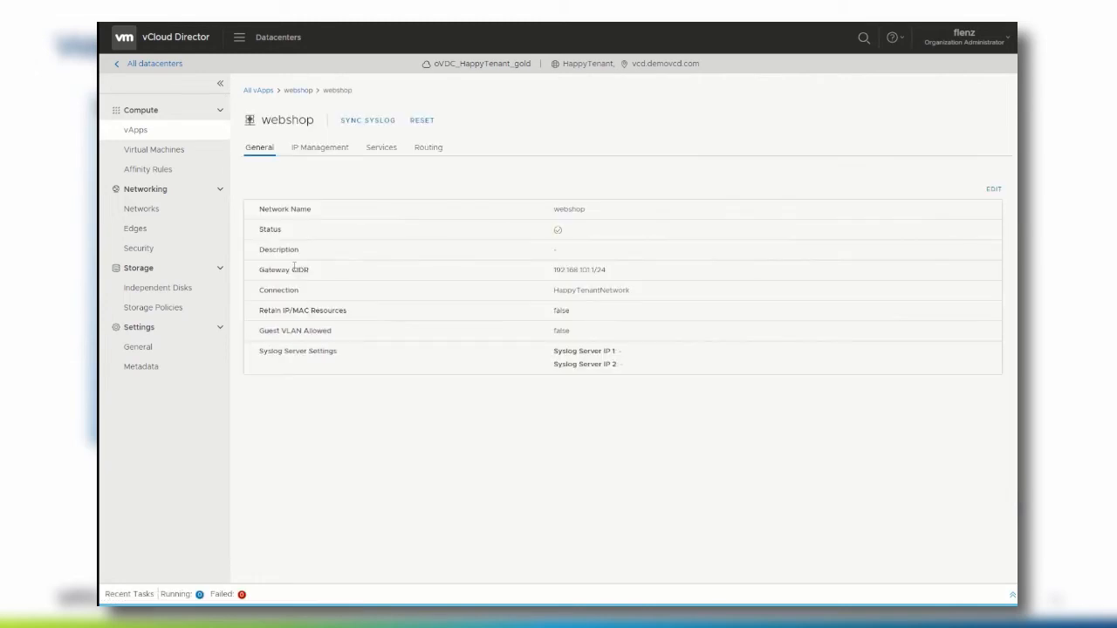
left_click(384, 148)
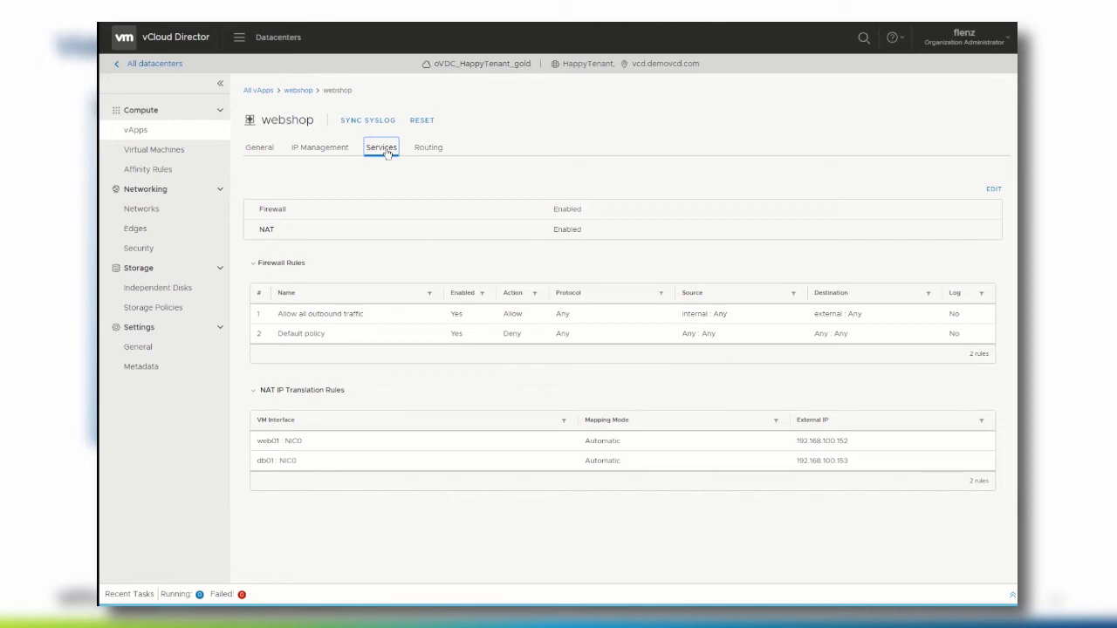
- Add an enabled firewall rule named 'Allow HTTP' with Any Source as its source
left_click(993, 190)
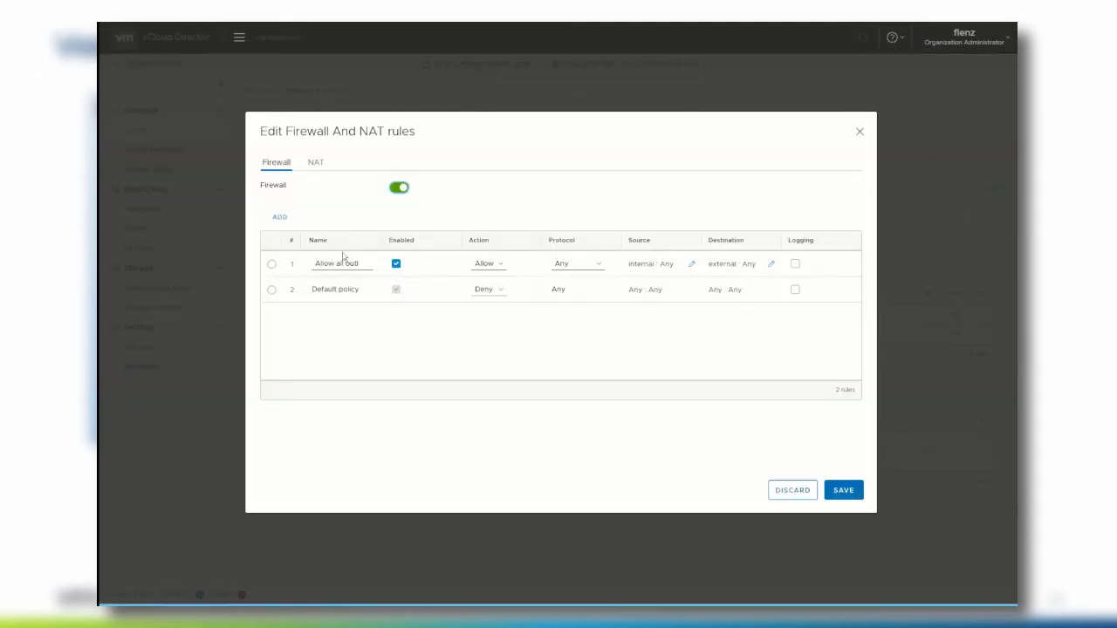
left_click(280, 219)
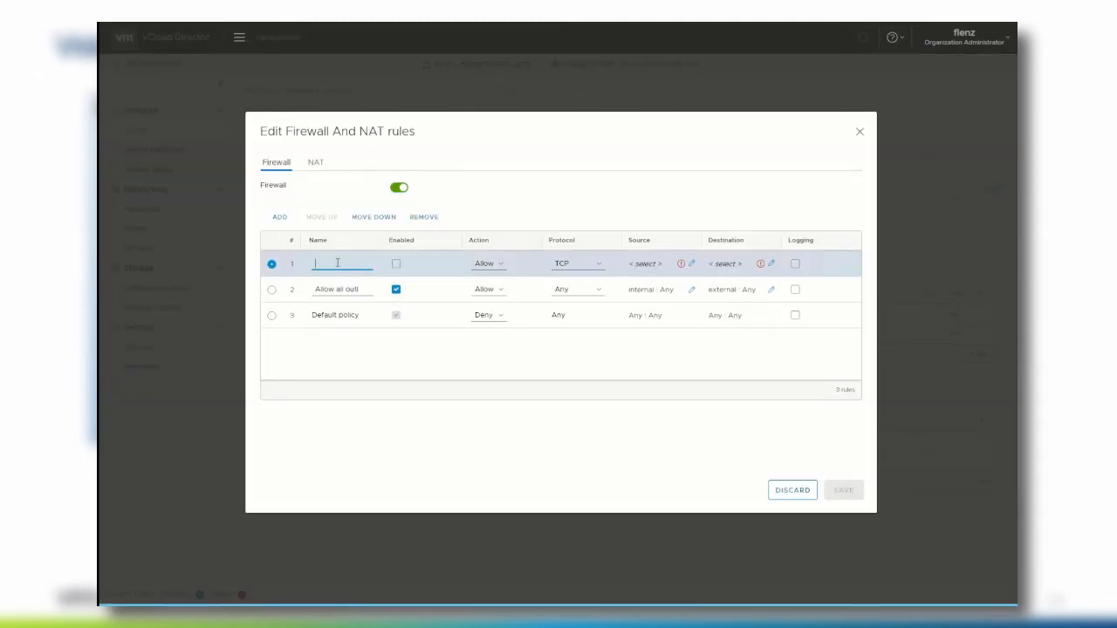
type("Allow HTTP")
left_click(396, 263)
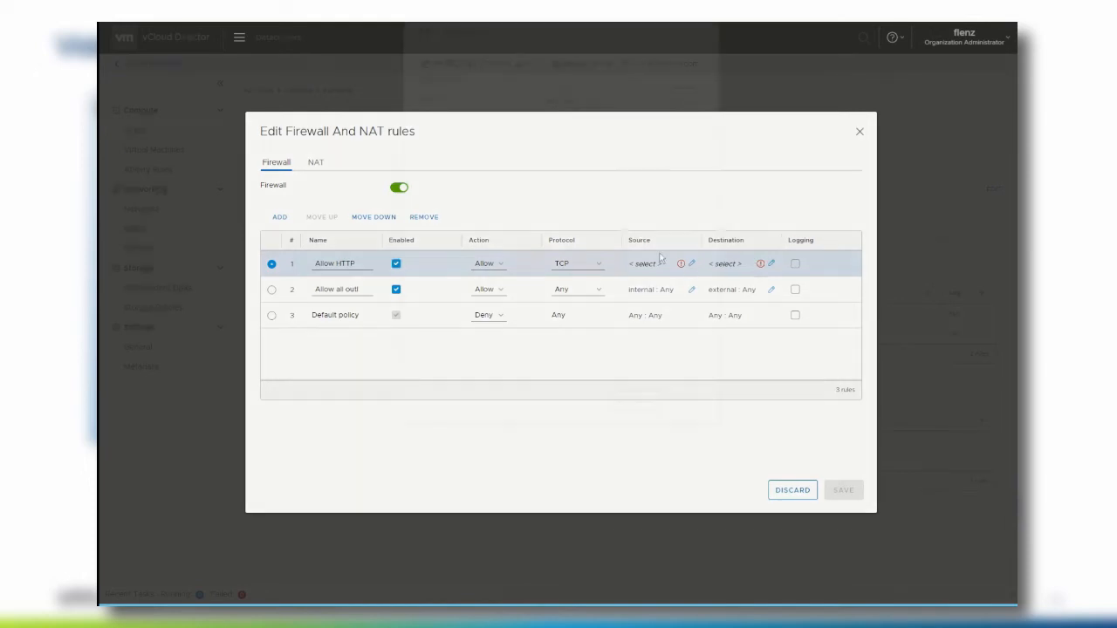
left_click(692, 263)
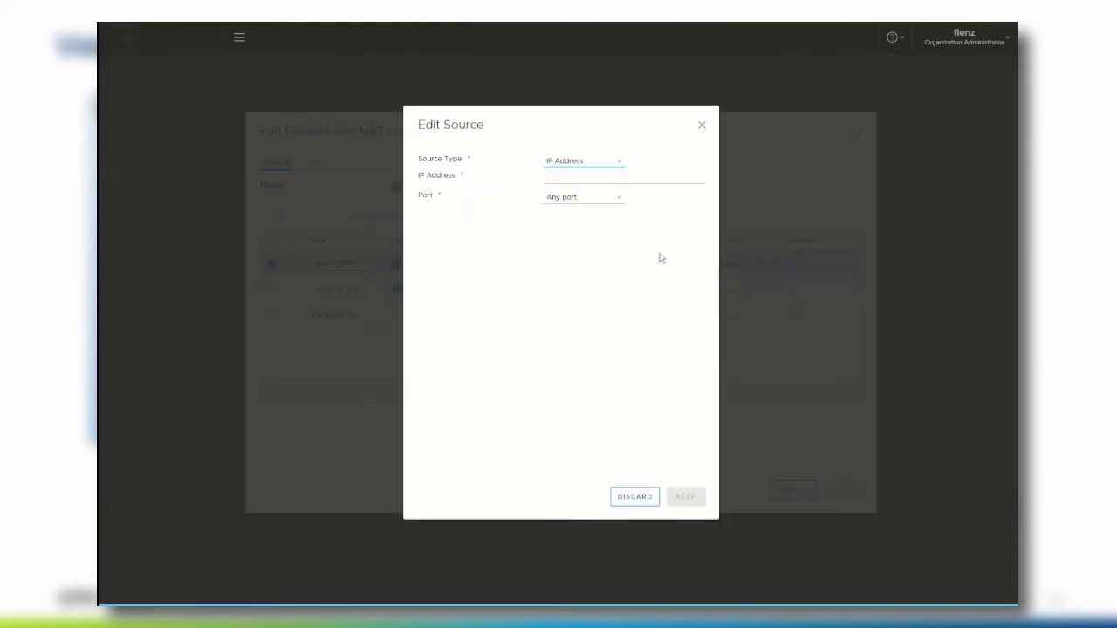
left_click(590, 164)
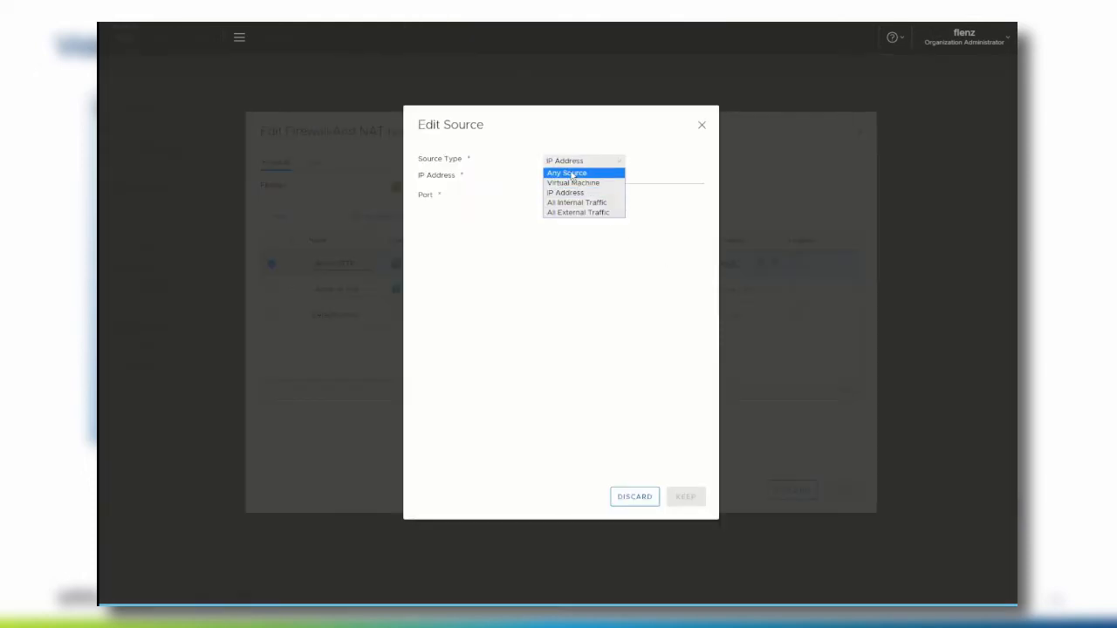
left_click(574, 173)
left_click(685, 496)
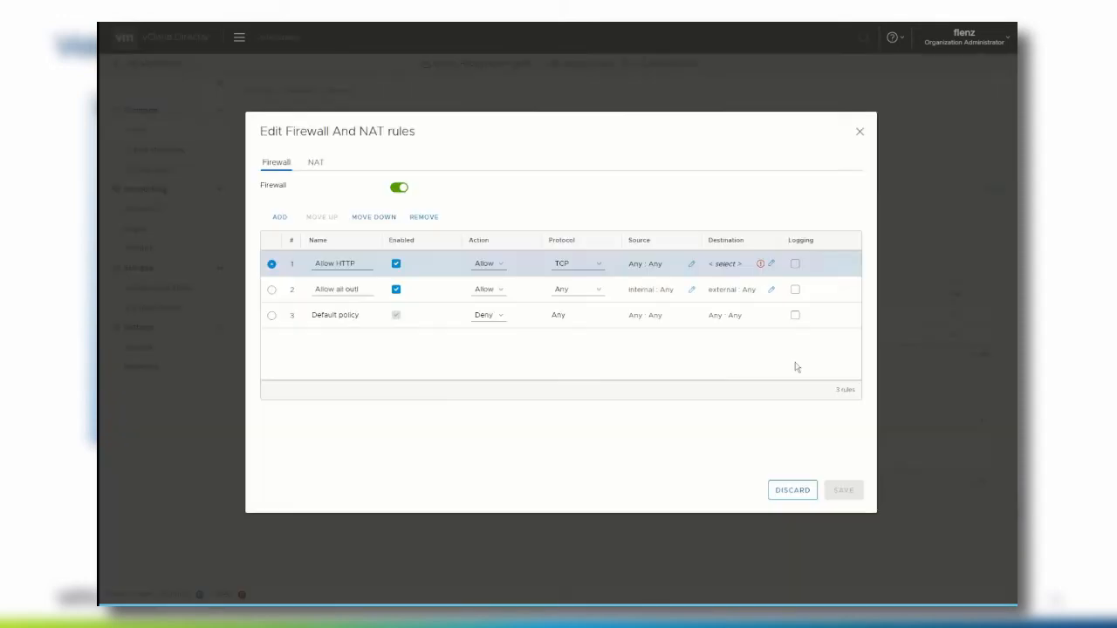
- Set the rule's destination to web01 NIC0's NAT IP on HTTP port 80
left_click(771, 265)
left_click(583, 164)
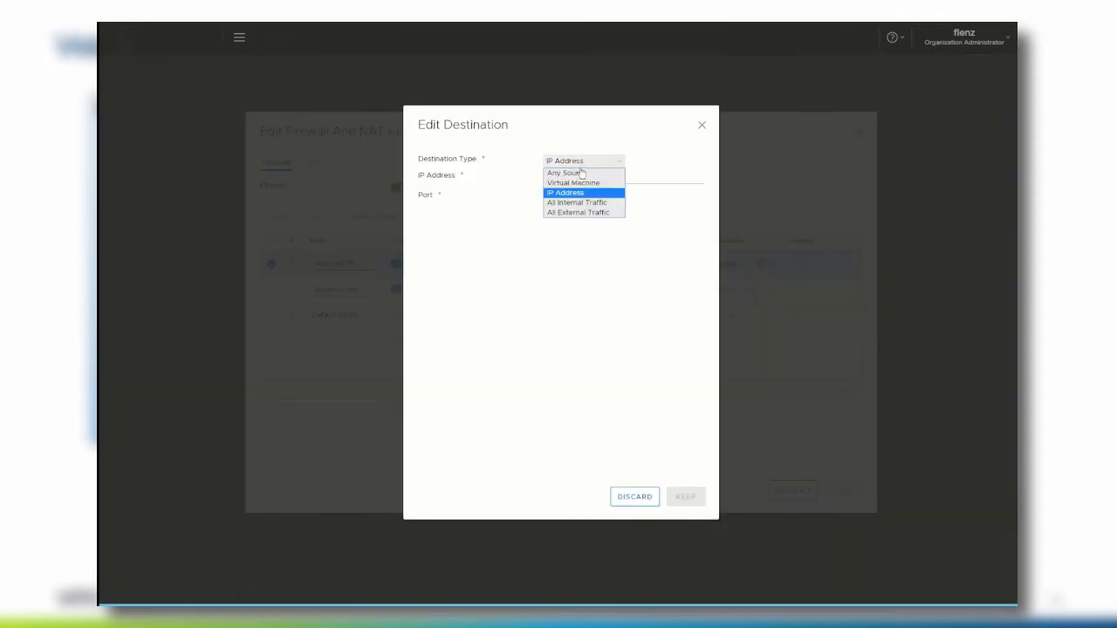
left_click(573, 182)
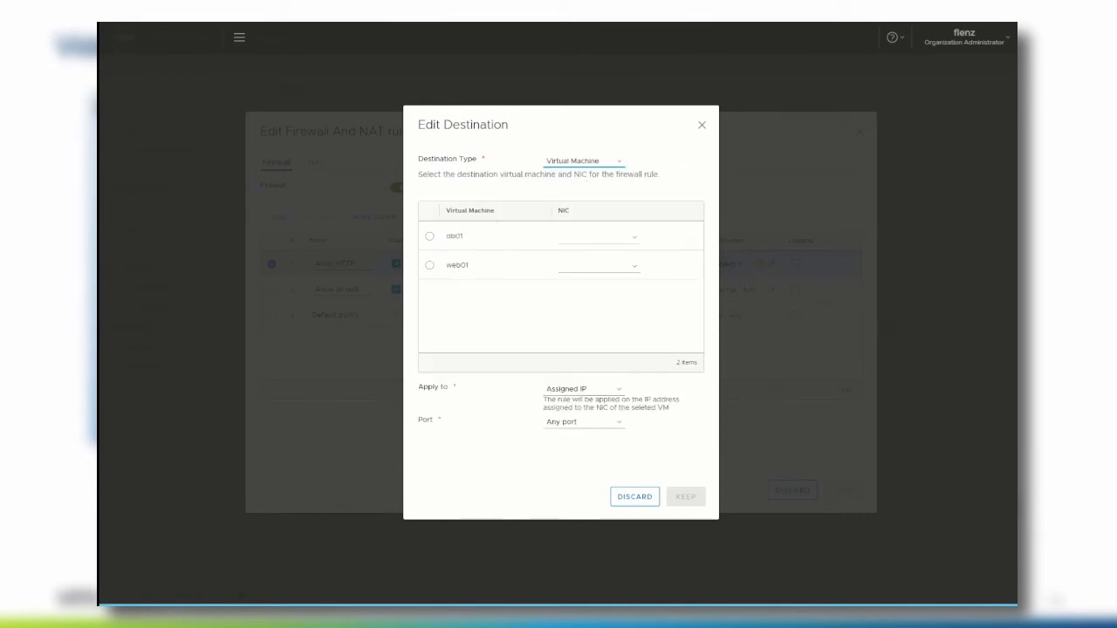
left_click(430, 266)
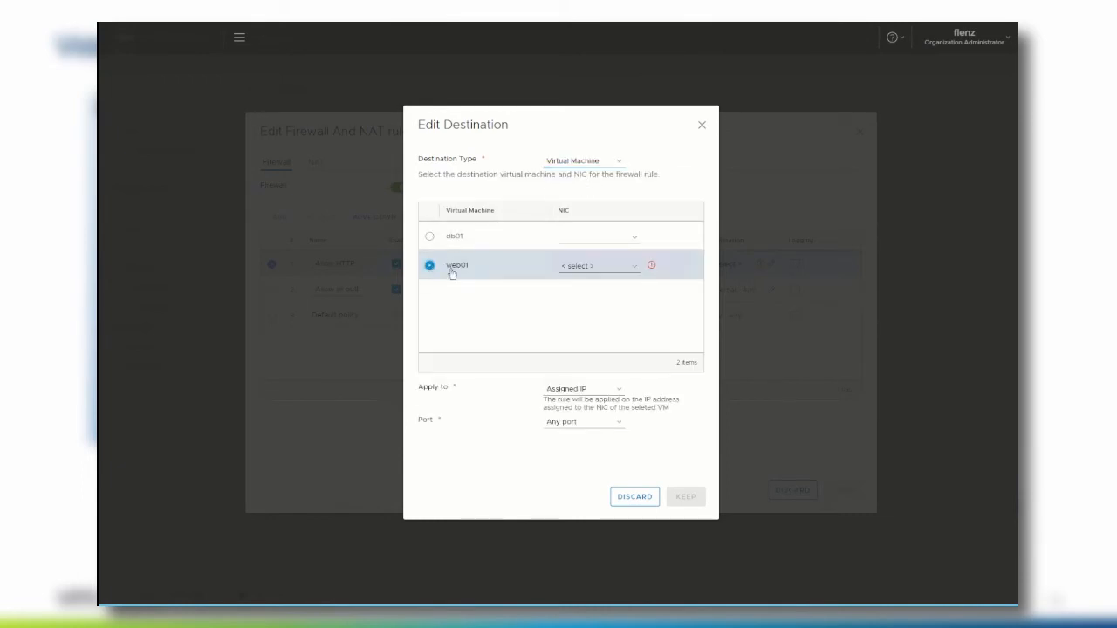
left_click(599, 390)
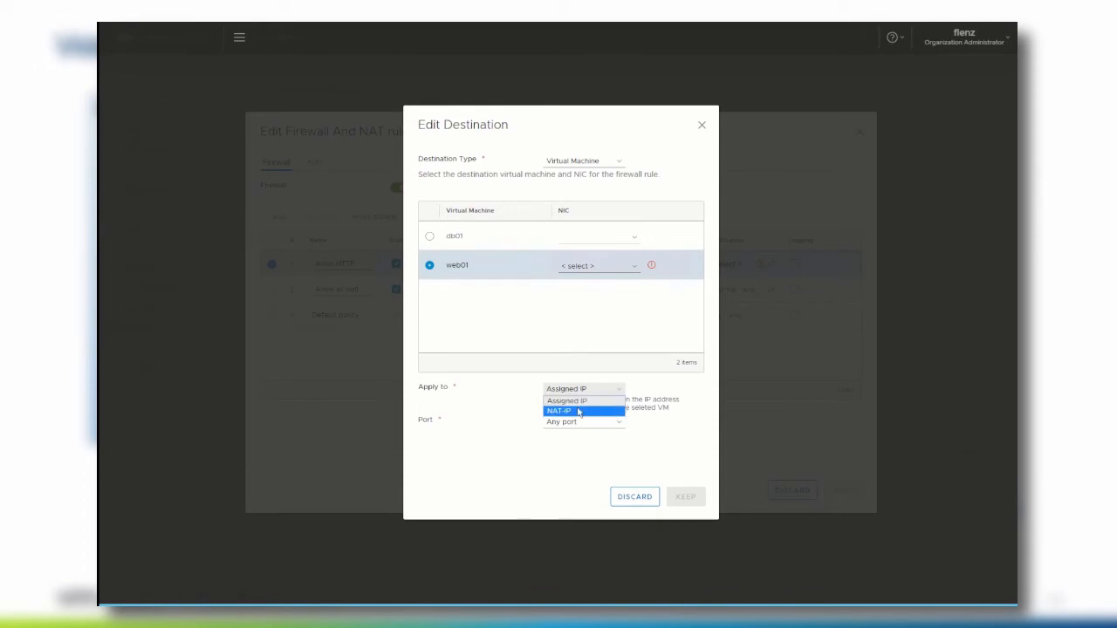
left_click(581, 413)
left_click(581, 424)
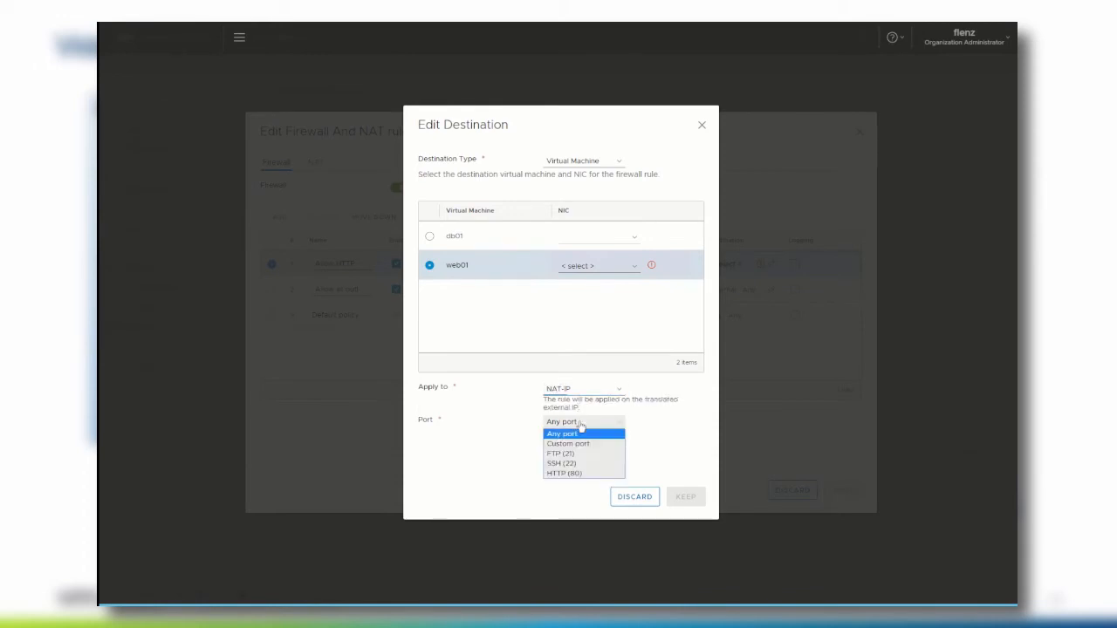
left_click(566, 476)
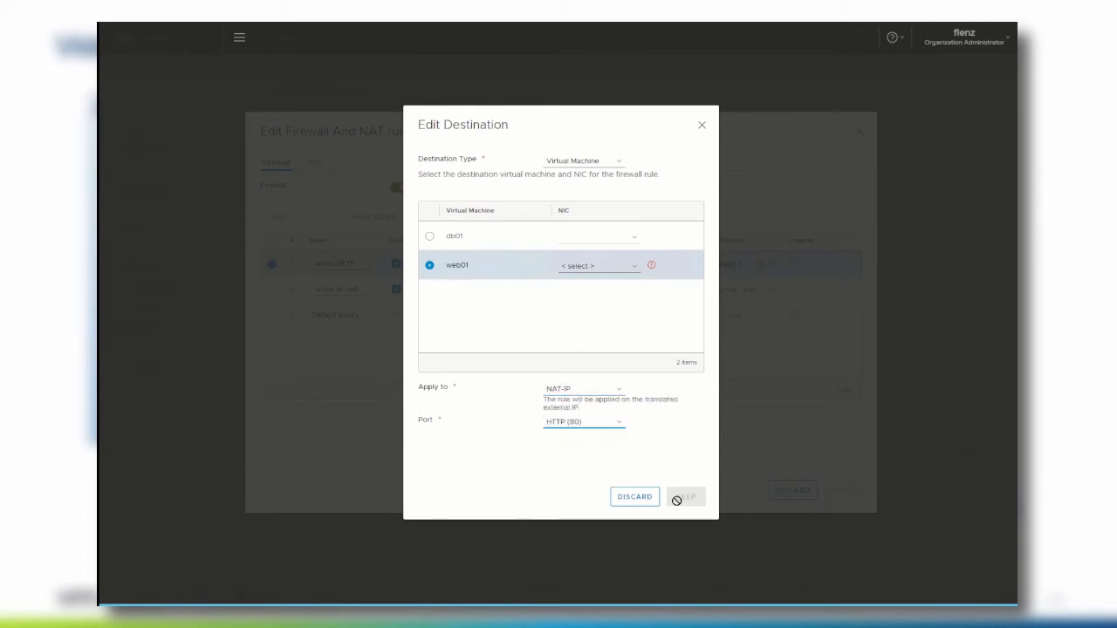
left_click(640, 266)
left_click(608, 291)
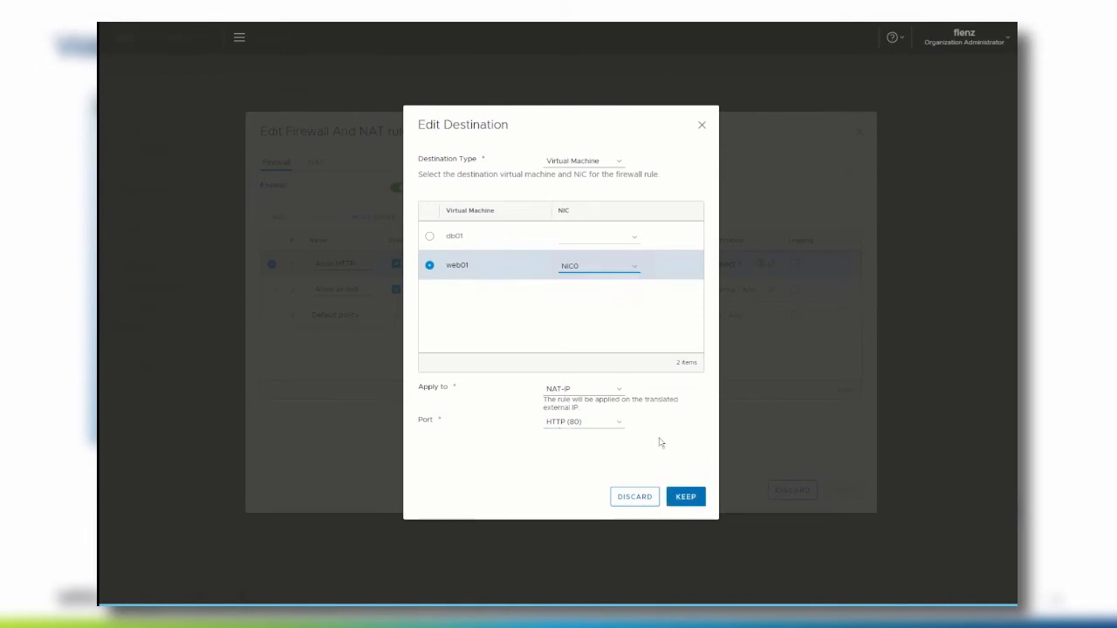
left_click(687, 498)
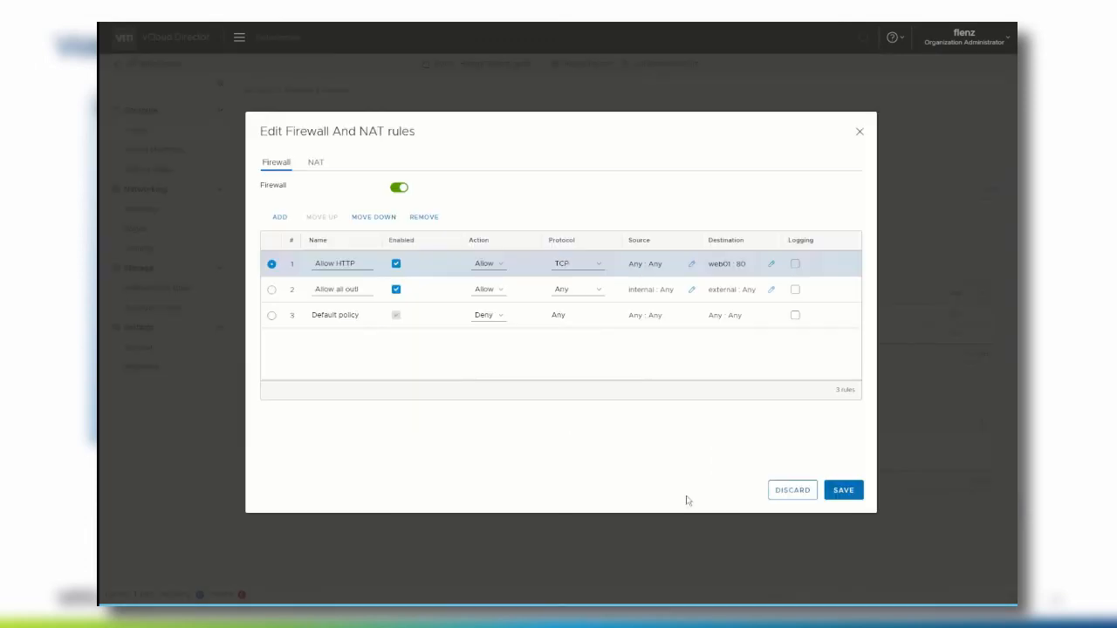
- Save the firewall rules including Allow HTTP, then list all virtual machines
left_click(843, 491)
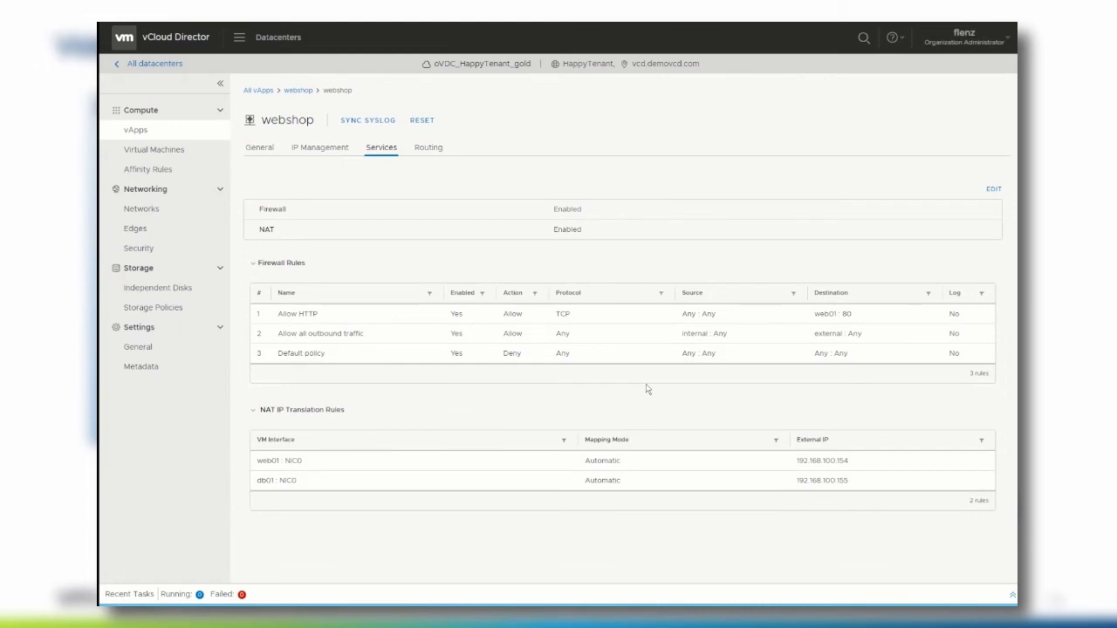
left_click(157, 149)
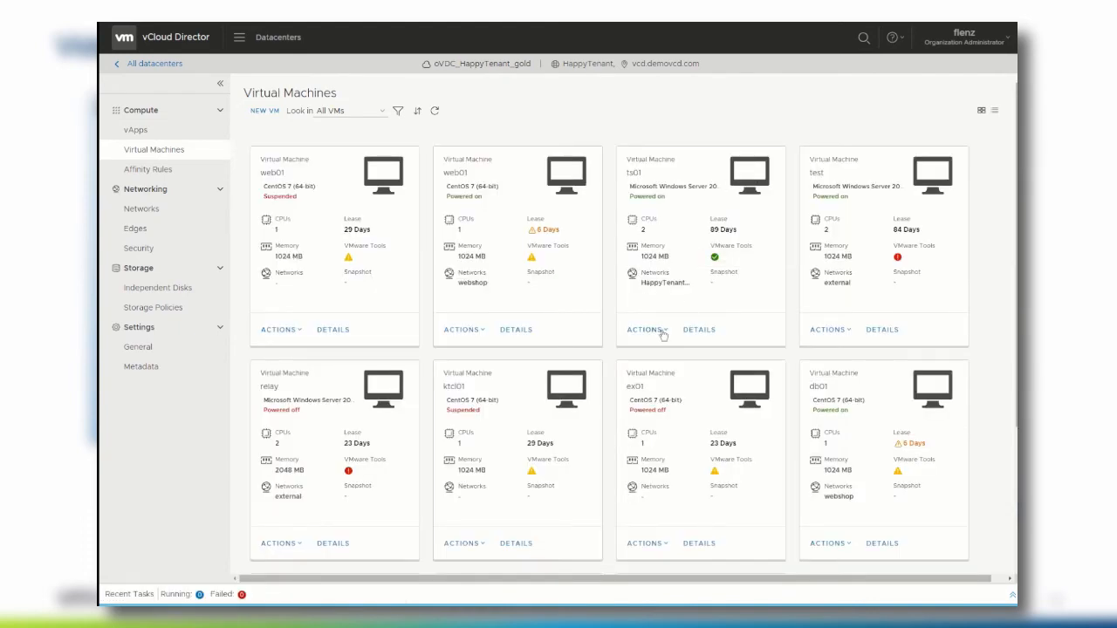
- Launch the VM Remote Console for ts01 from its Actions menu
left_click(646, 330)
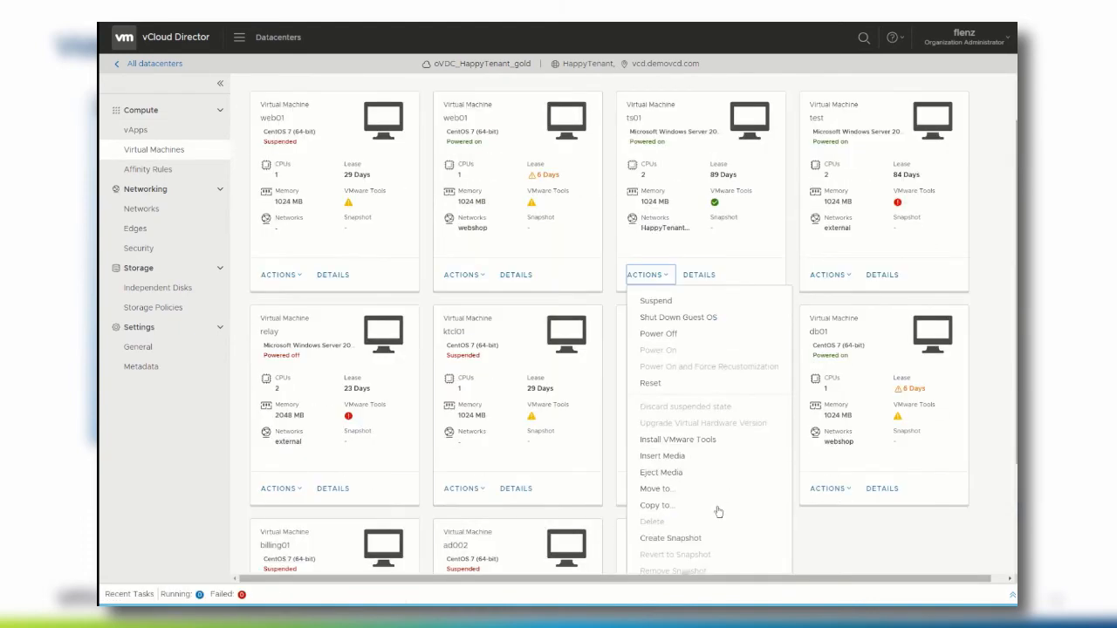
scroll(717, 513, "down", 2)
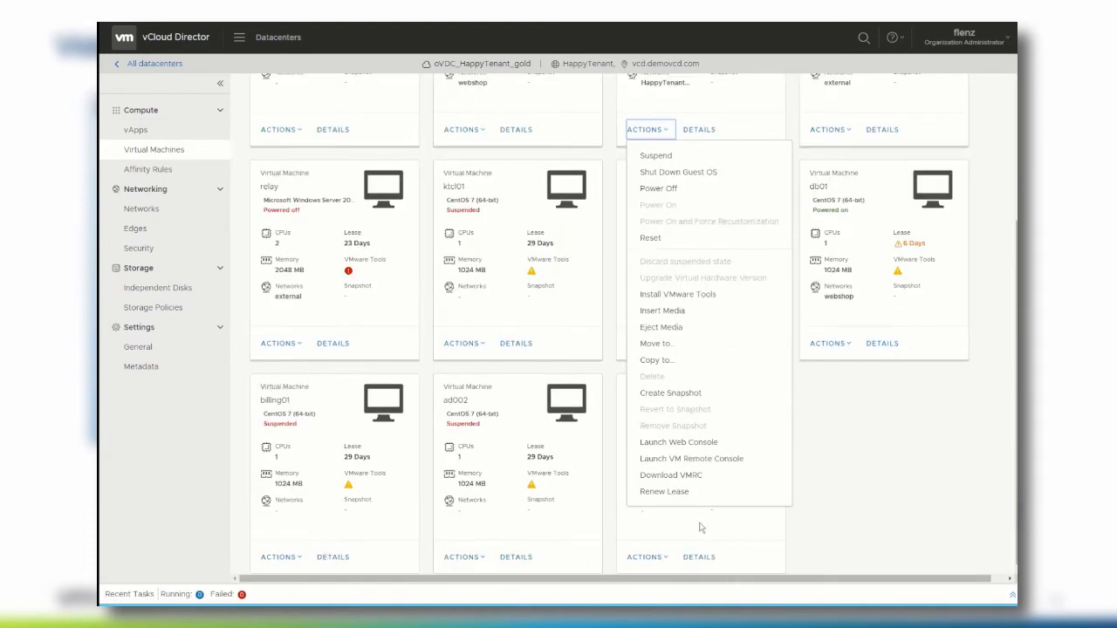
left_click(683, 458)
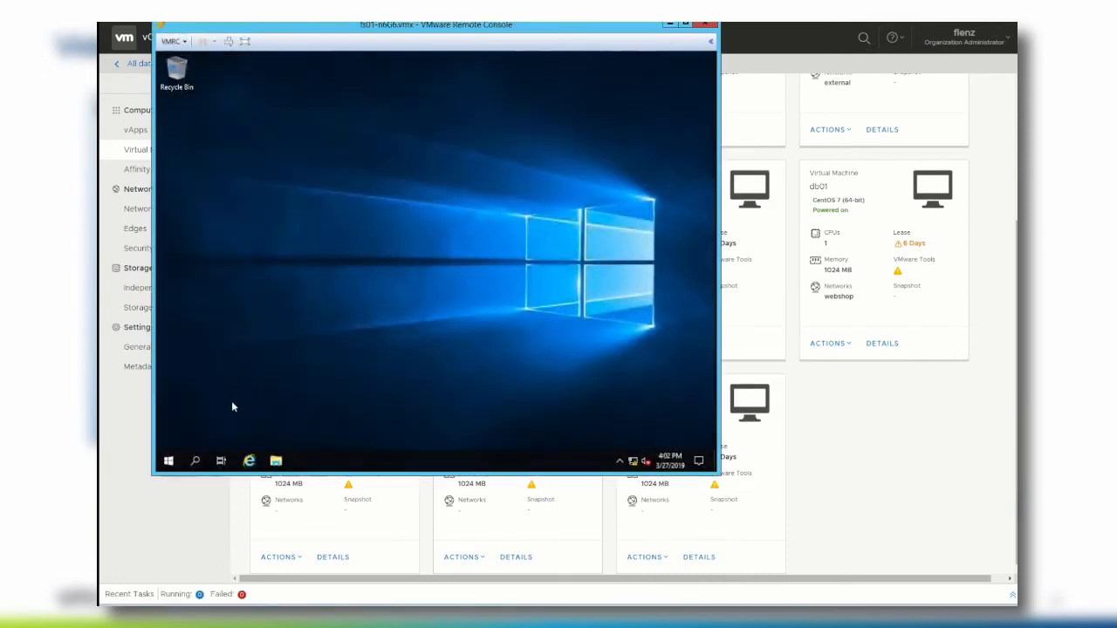
left_click(249, 460)
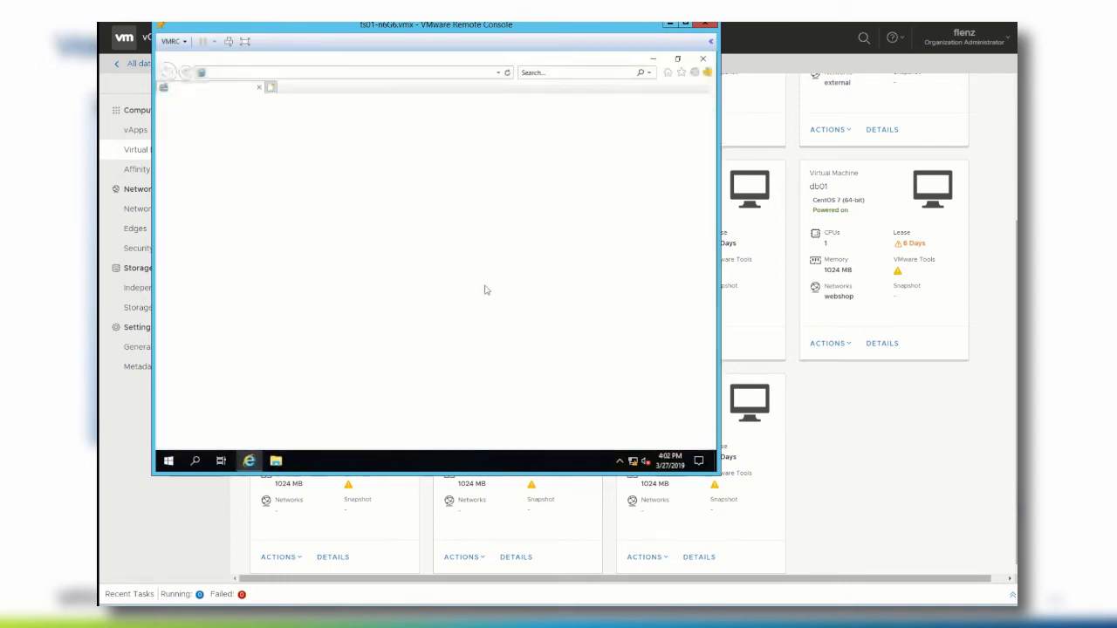
left_click(321, 71)
type("http://192.168.100.154/")
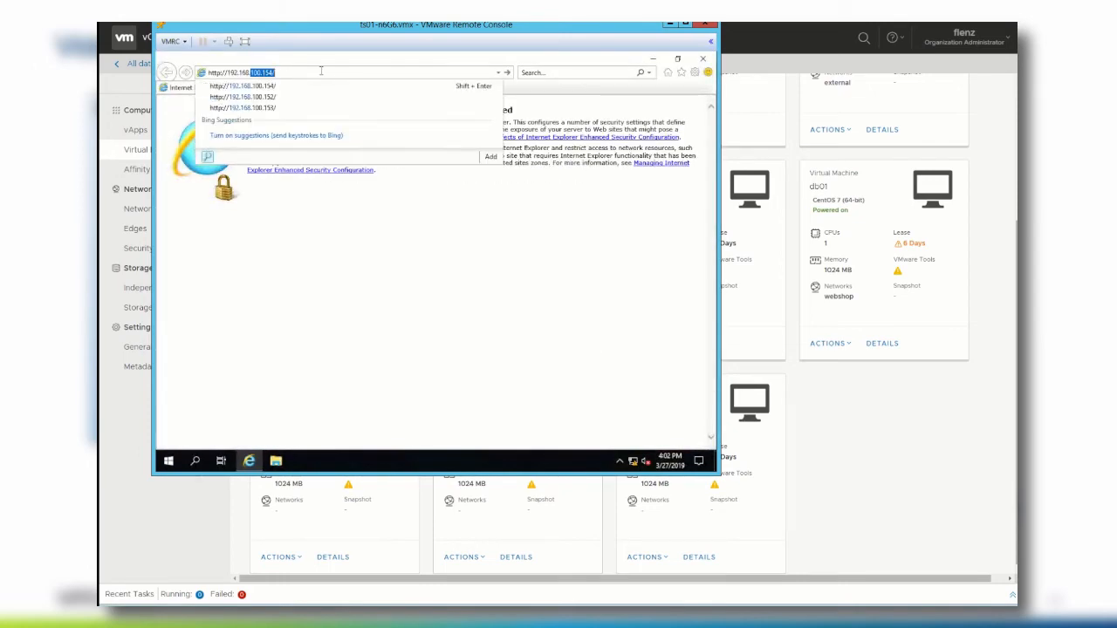
key("Return")
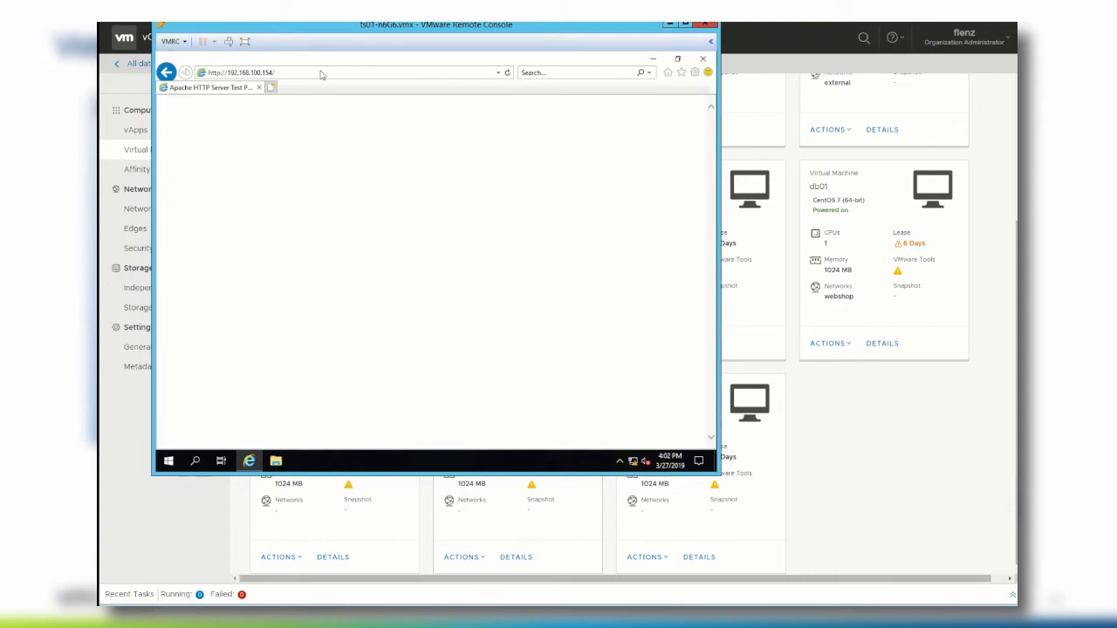
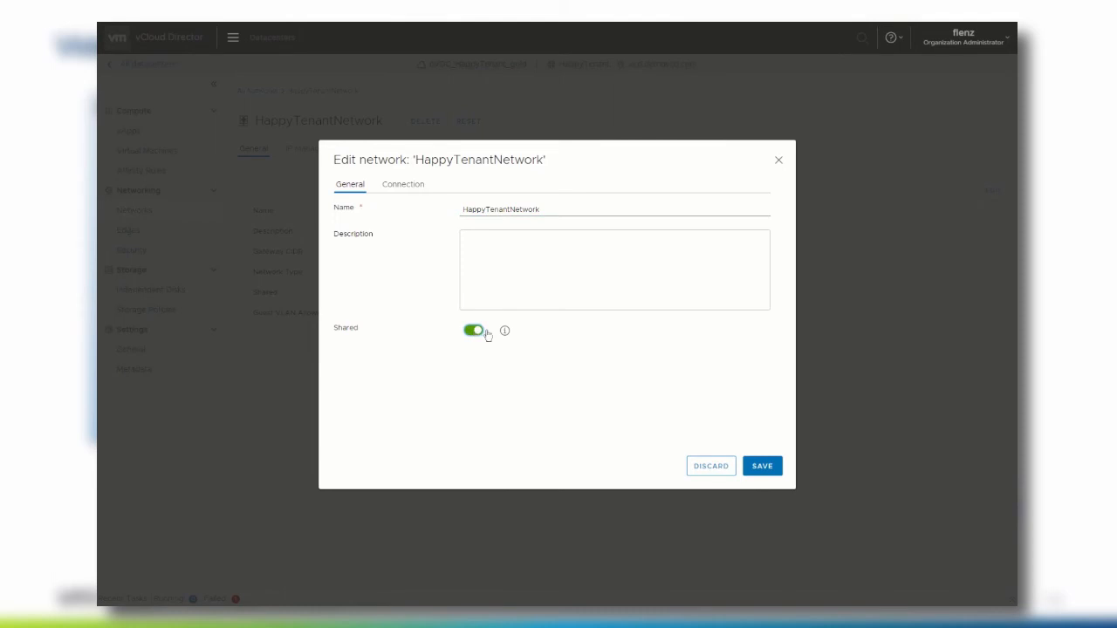
- Save HappyTenantNetwork as shared, then connect it to edge gateway HappyTenantESG with an Internal interface
left_click(763, 469)
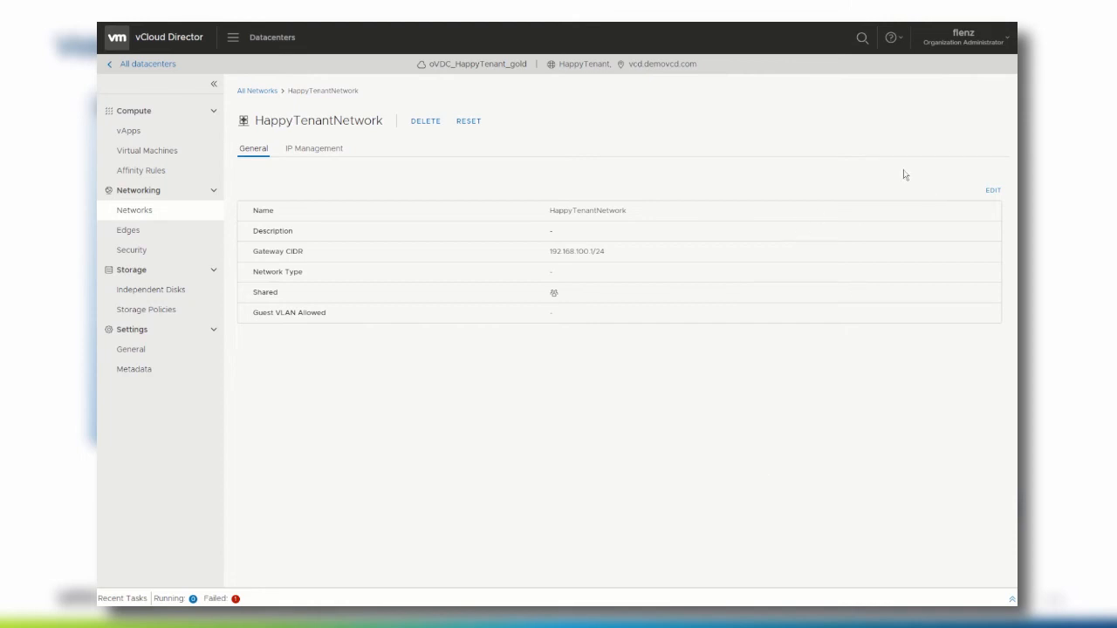
left_click(994, 191)
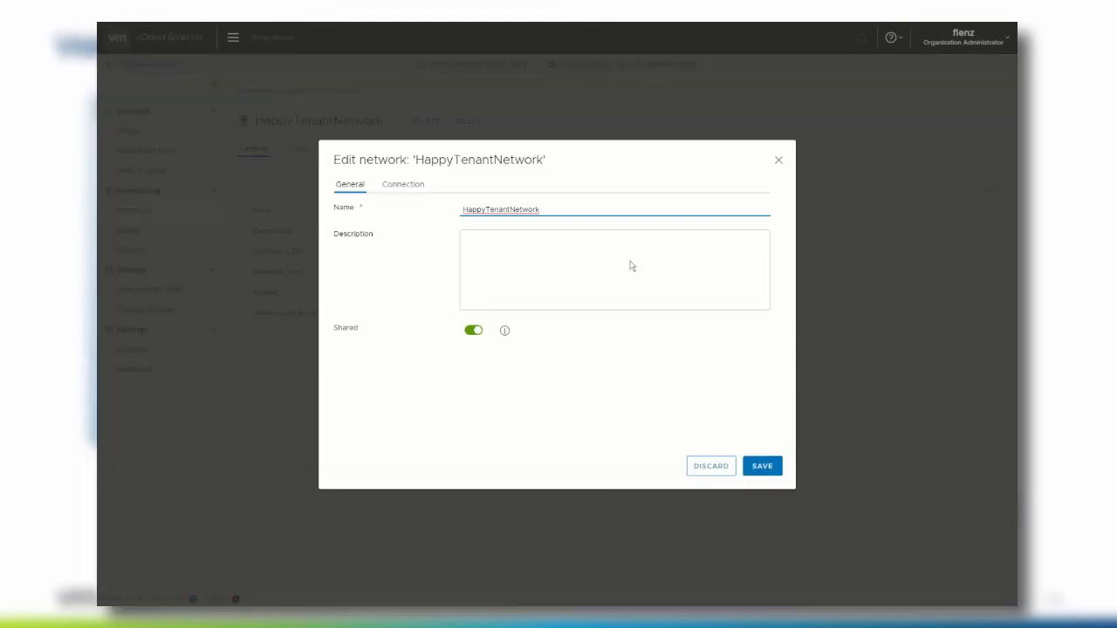
left_click(400, 186)
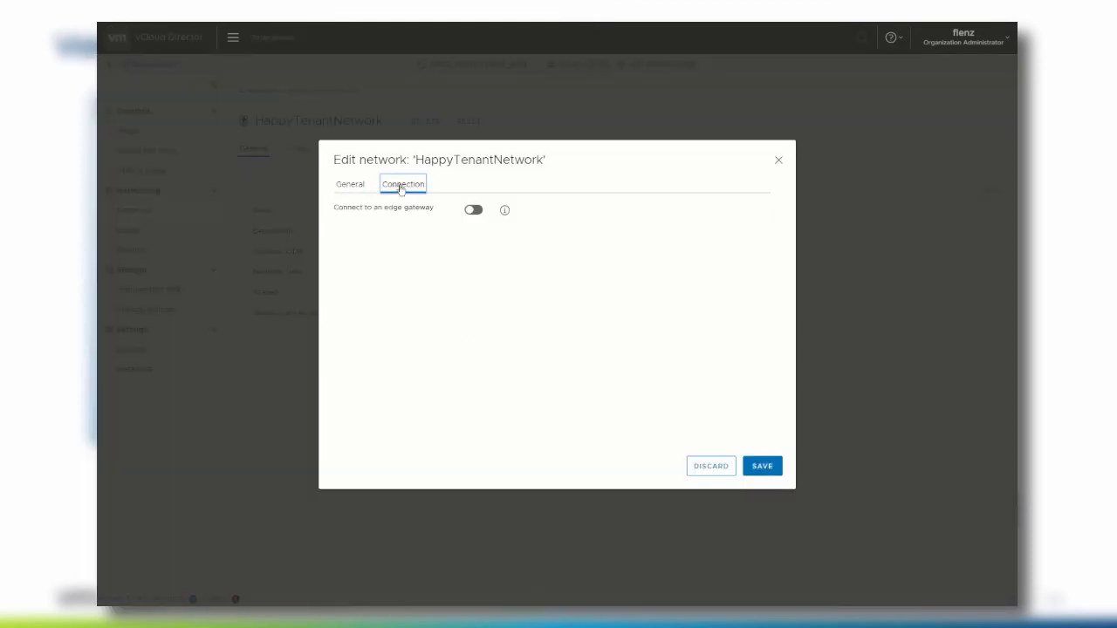
left_click(477, 214)
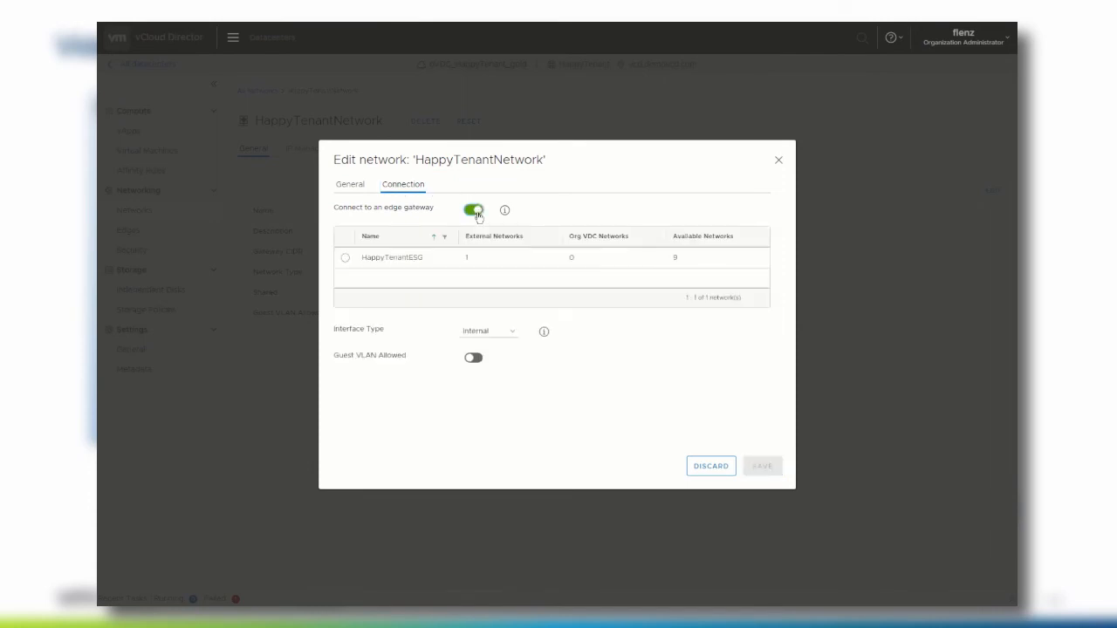
left_click(346, 258)
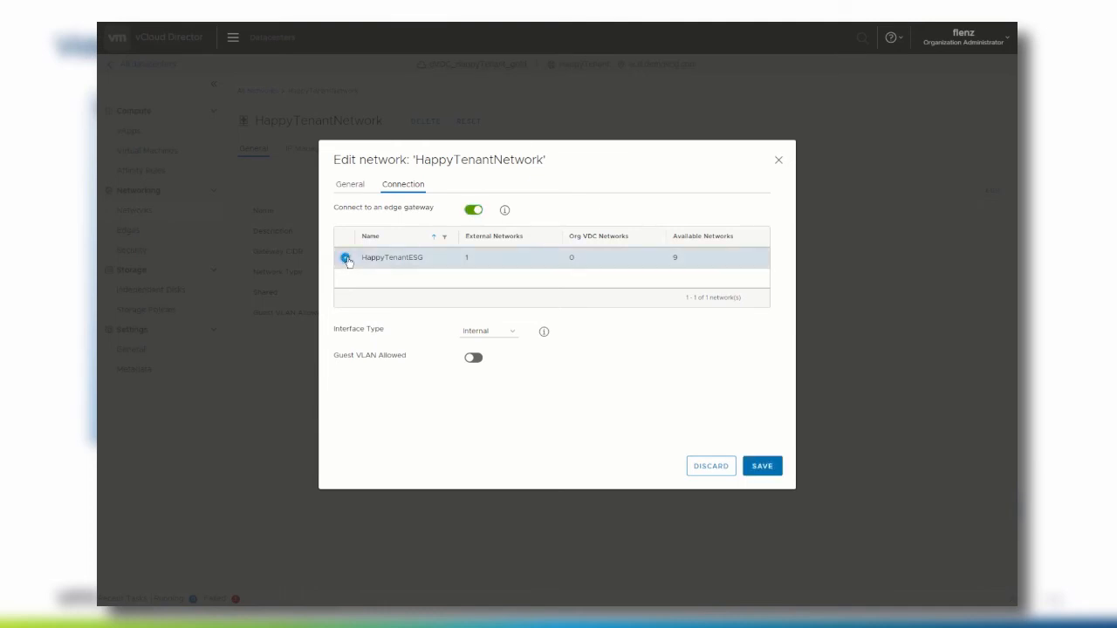
left_click(765, 463)
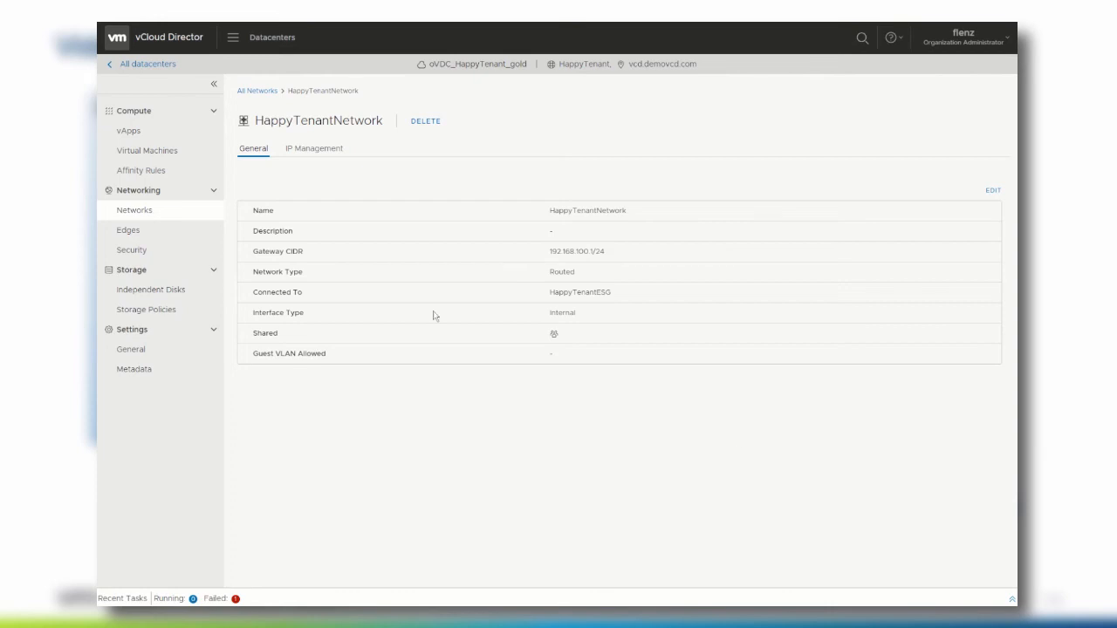
- Open the HappyTenantESG edge gateway's services on its empty SSL Certificates page
left_click(154, 233)
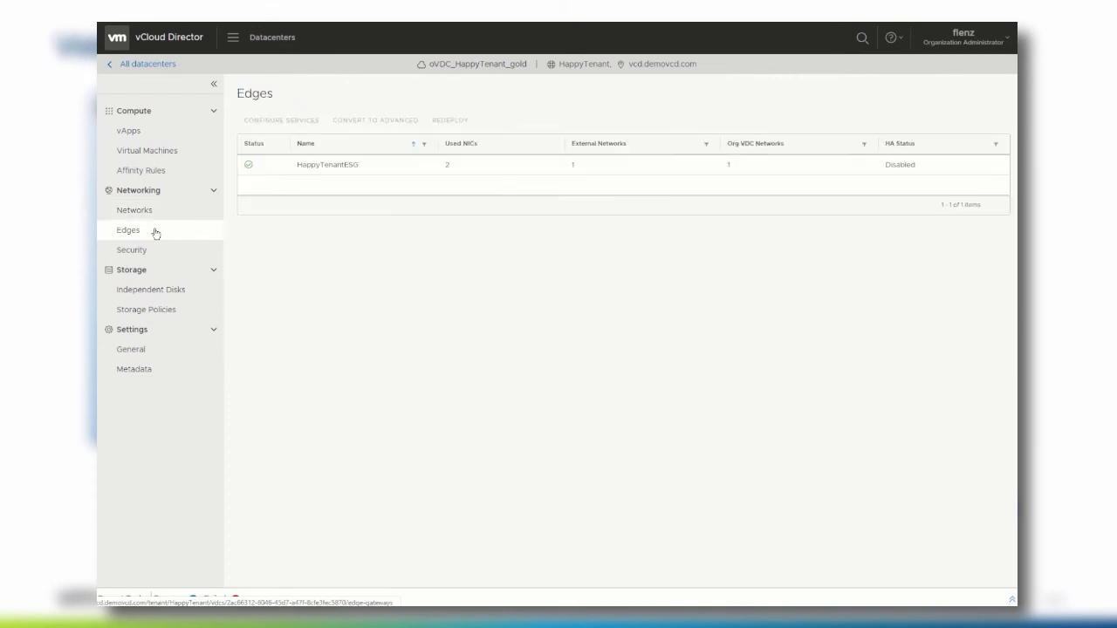
left_click(249, 165)
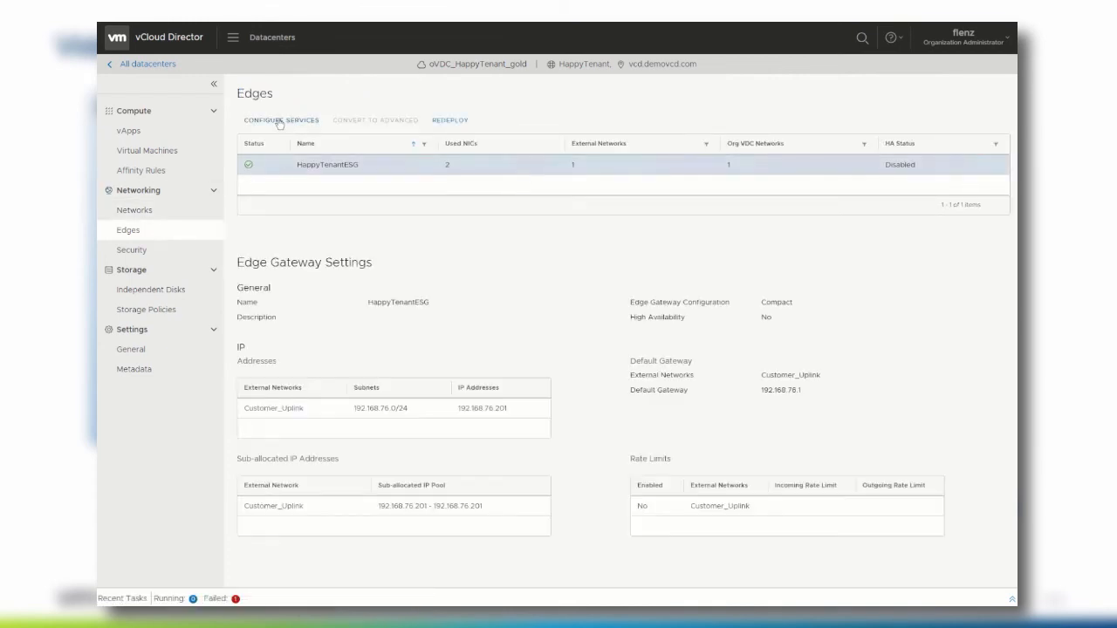
left_click(280, 122)
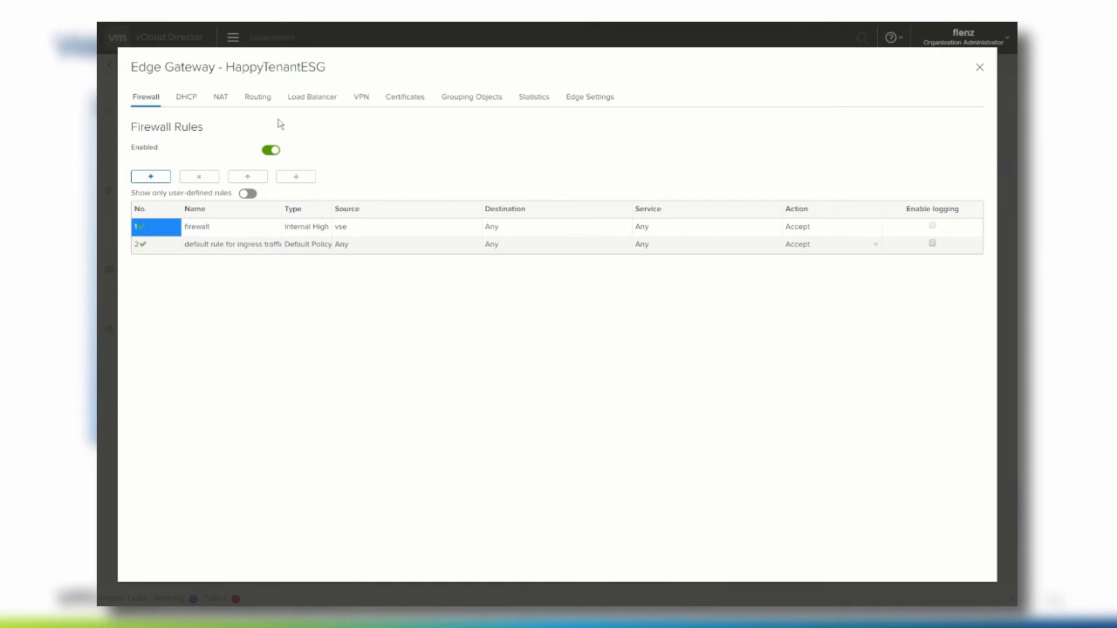
left_click(418, 102)
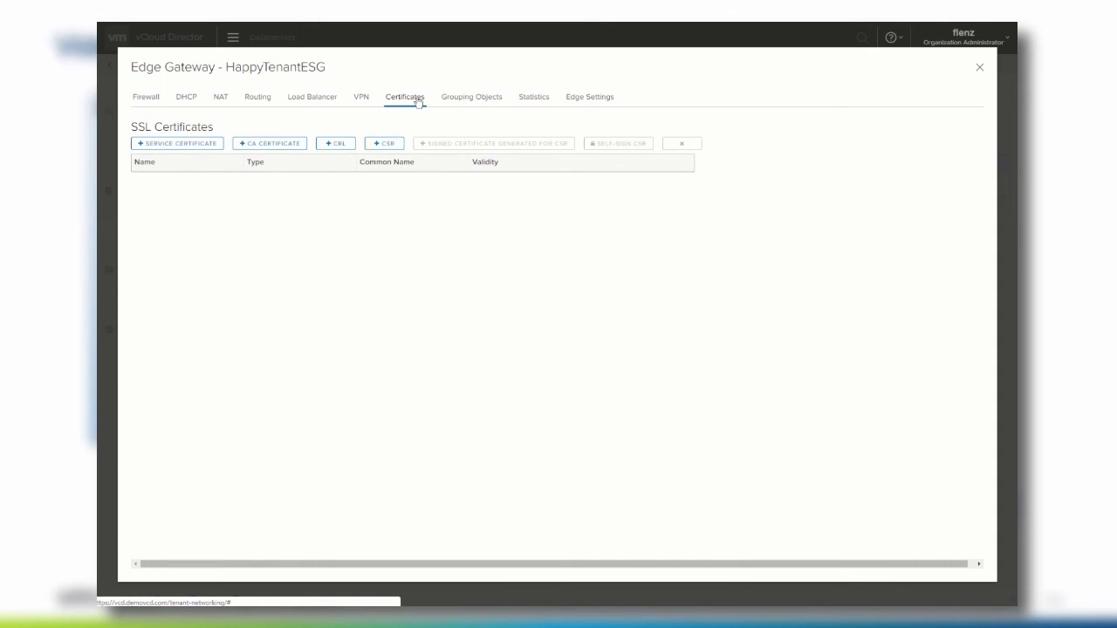
- Generate a CSR with CN webshop, OU dev, O happyTenant, Palo Alto, CA, US
left_click(384, 144)
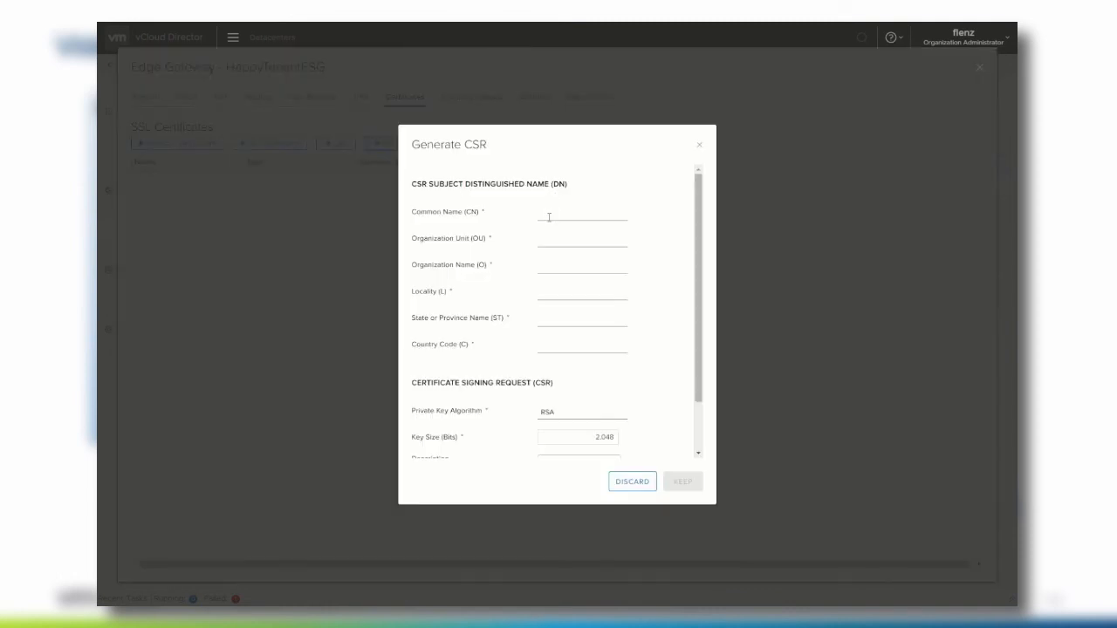
left_click(549, 217)
type("webshop")
key("Tab")
type("dev")
key("Tab")
type("happyTenant")
key("Tab")
type("Palo Alto")
key("Tab")
type("CA")
key("Tab")
type("US")
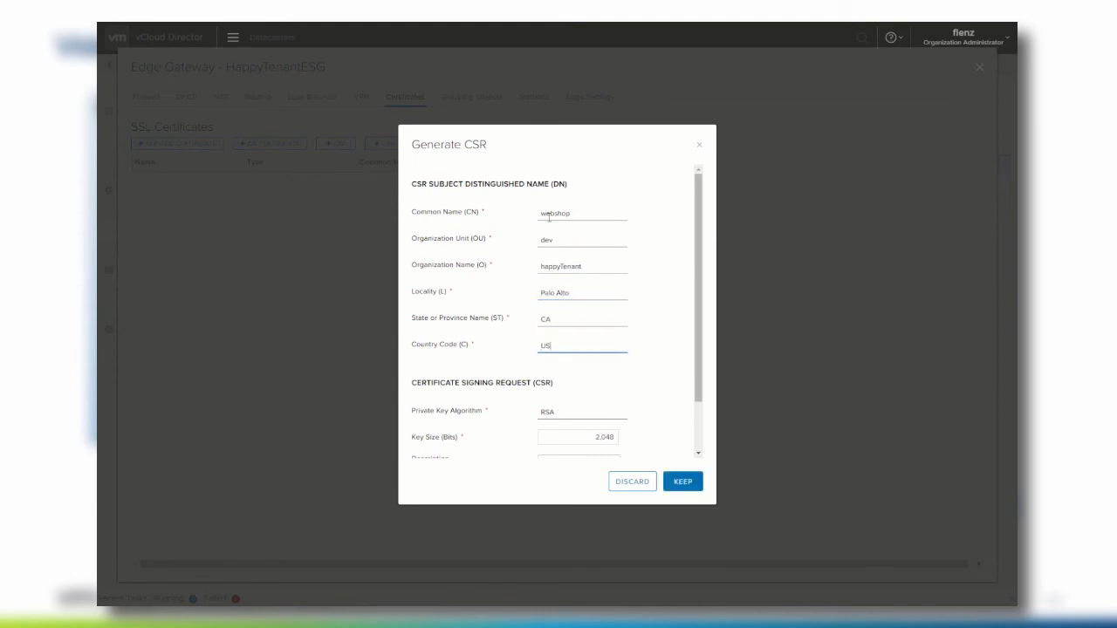
scroll(602, 410, "down", 2)
left_click(683, 482)
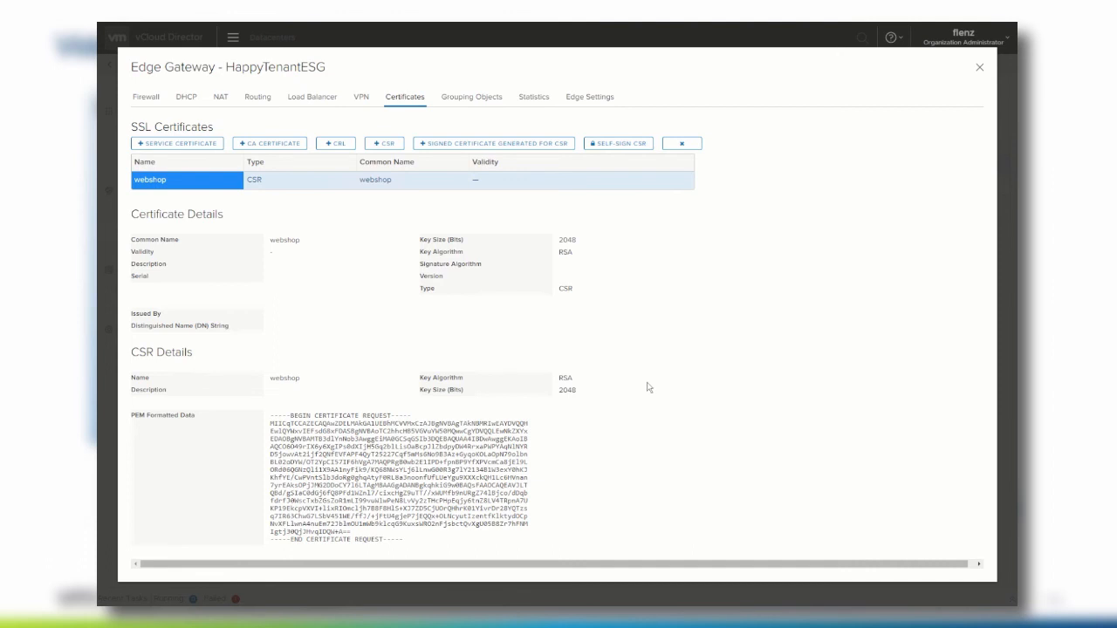
- Self-sign the webshop CSR as a certificate valid for 365 days
left_click(617, 143)
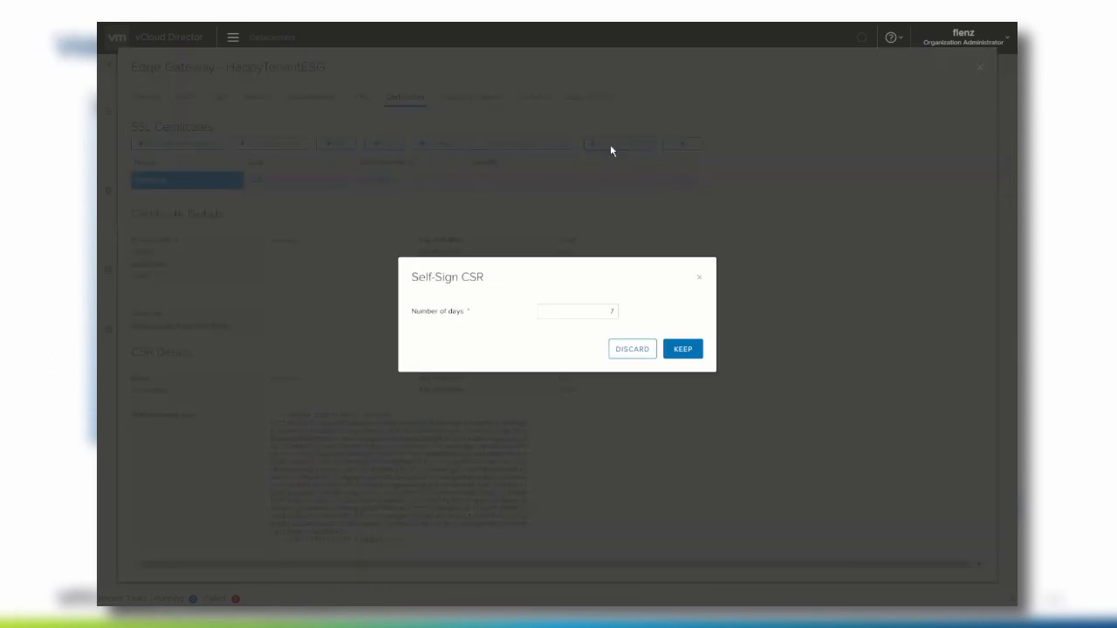
double_click(600, 312)
type("365")
left_click(680, 351)
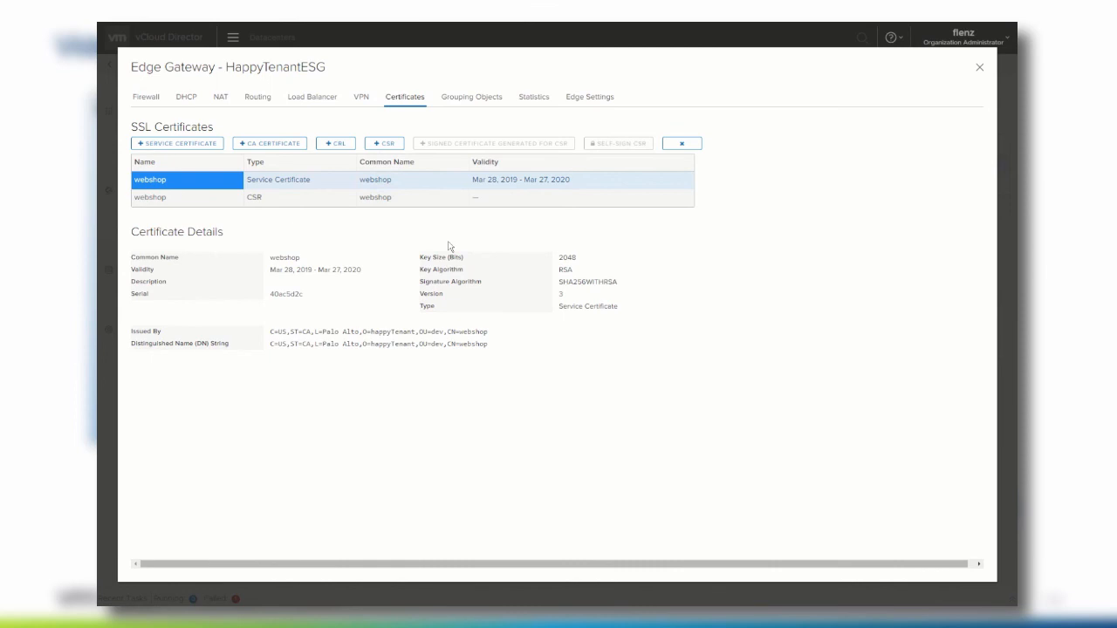
- Enable HappyTenantESG's load balancer and save the setting
left_click(315, 98)
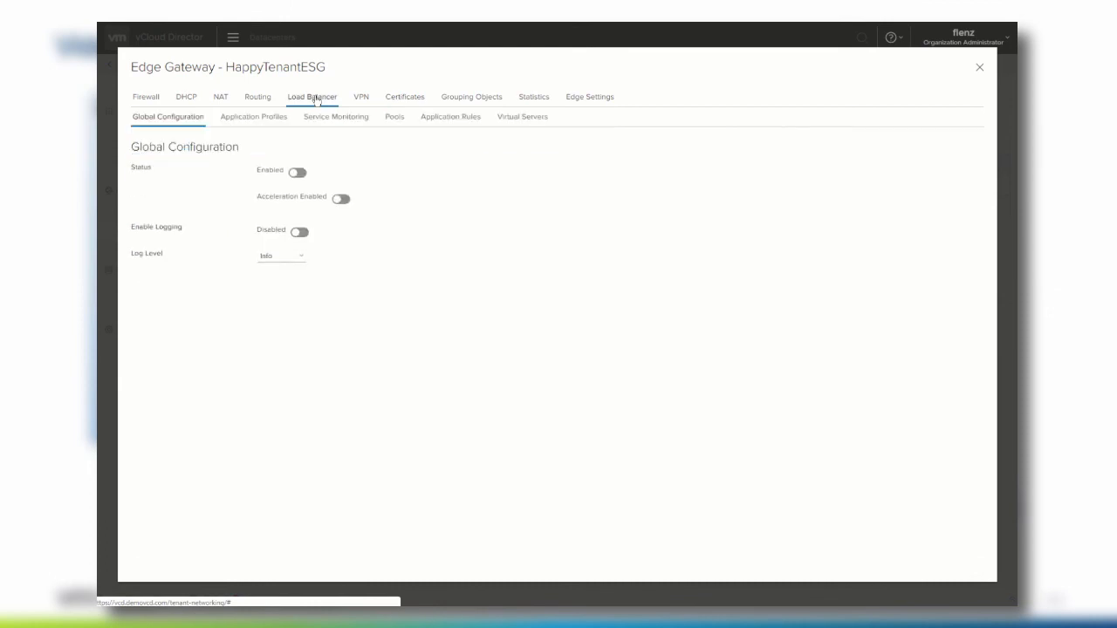
left_click(298, 173)
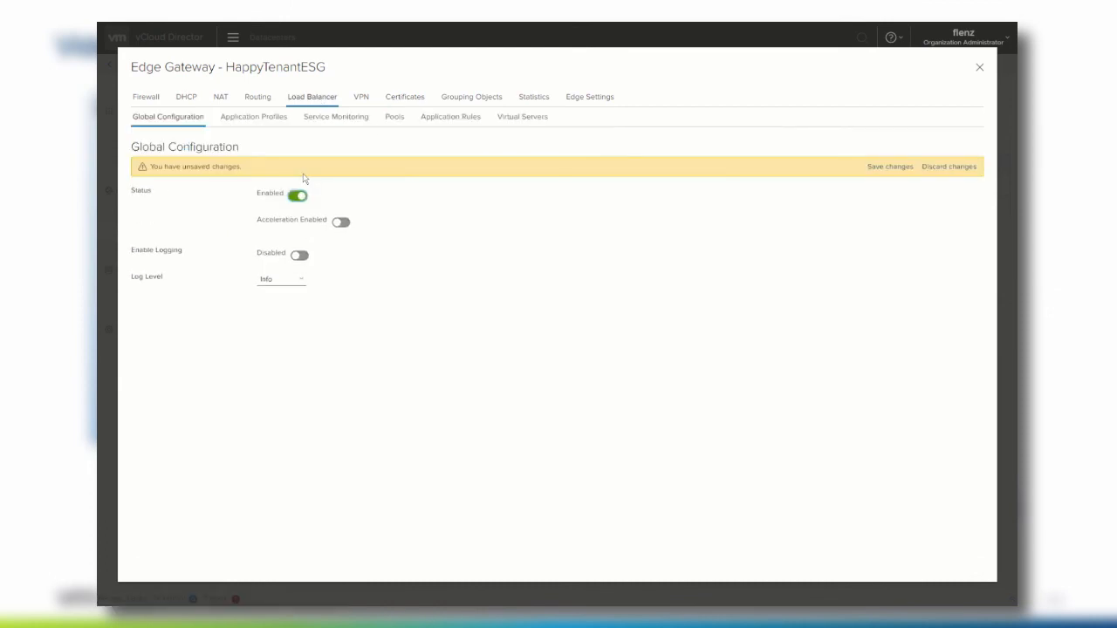
left_click(890, 167)
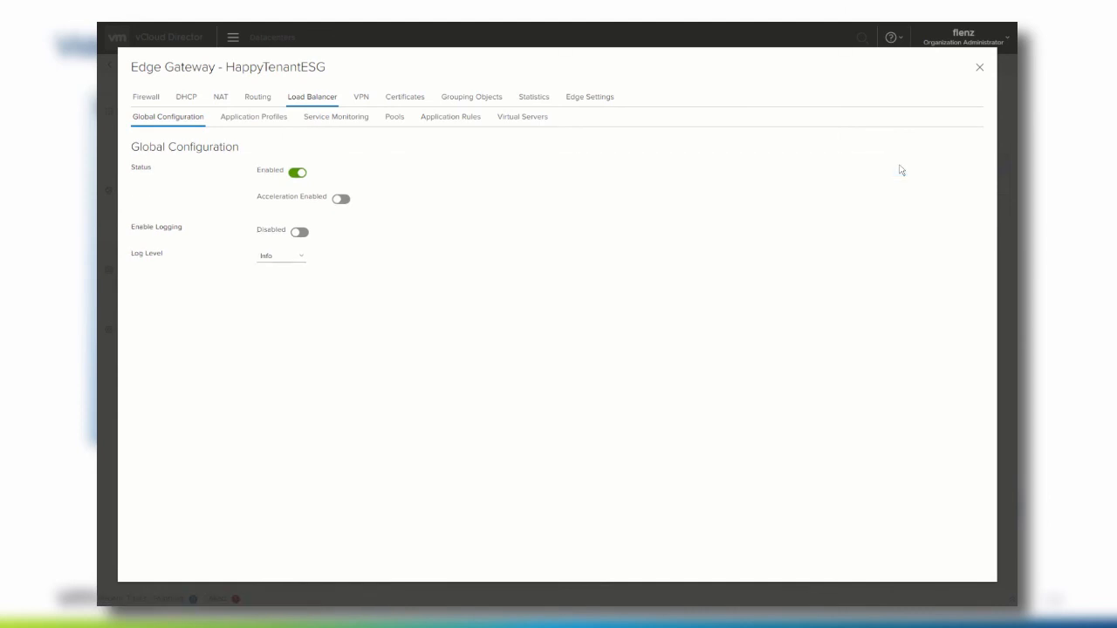
- Add an HTTPS application profile named webshop-https
left_click(254, 120)
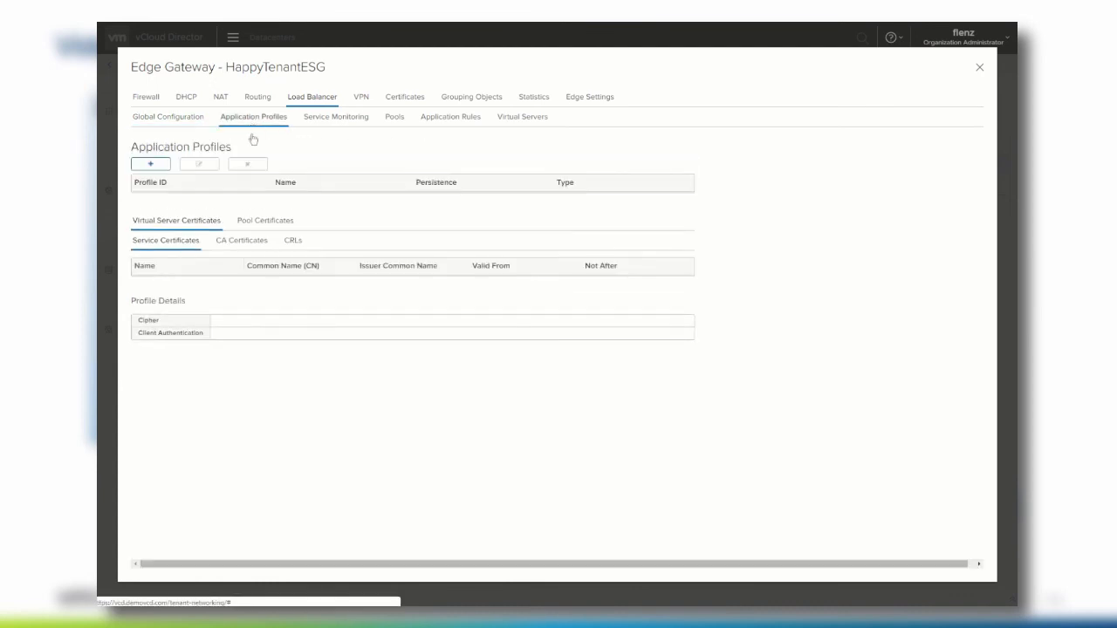
left_click(142, 167)
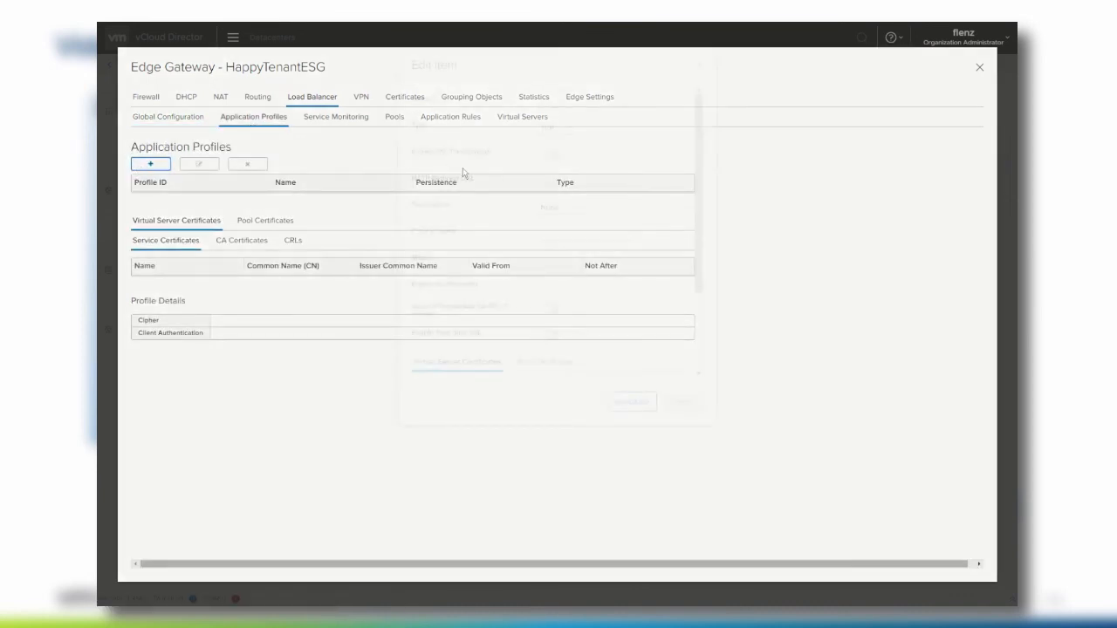
type("websho")
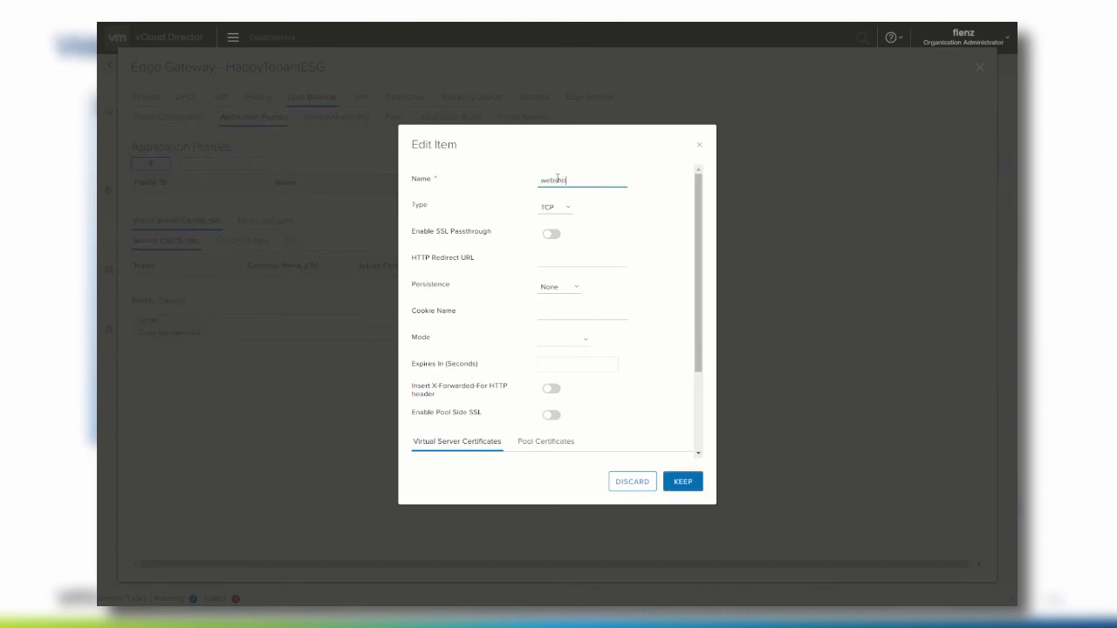
type("p-https")
left_click(554, 207)
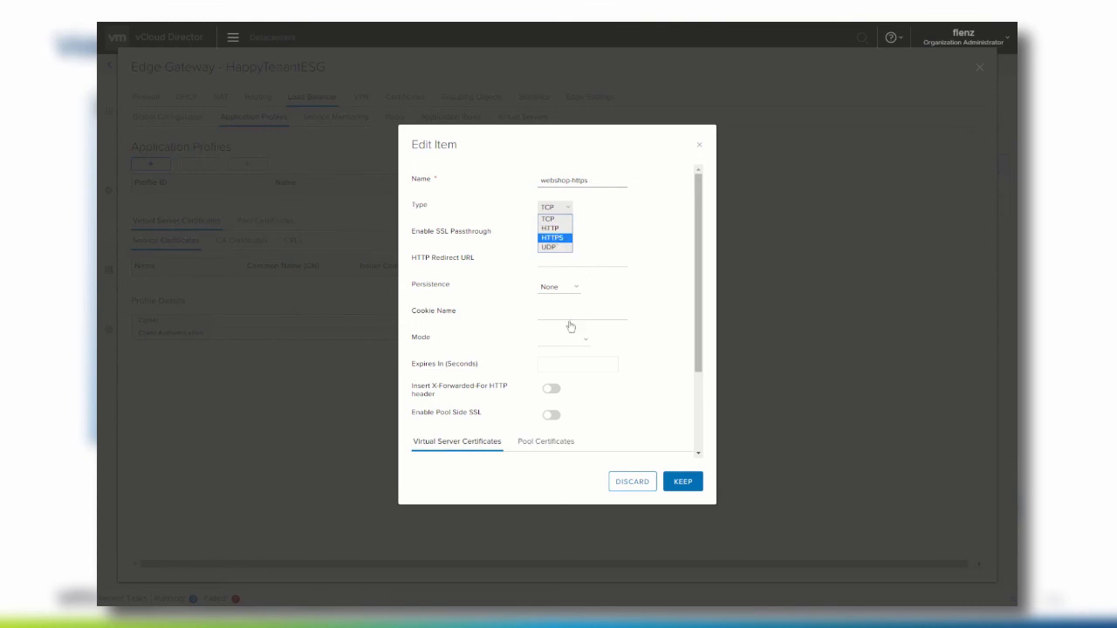
left_click(552, 237)
scroll(544, 314, "down", 3)
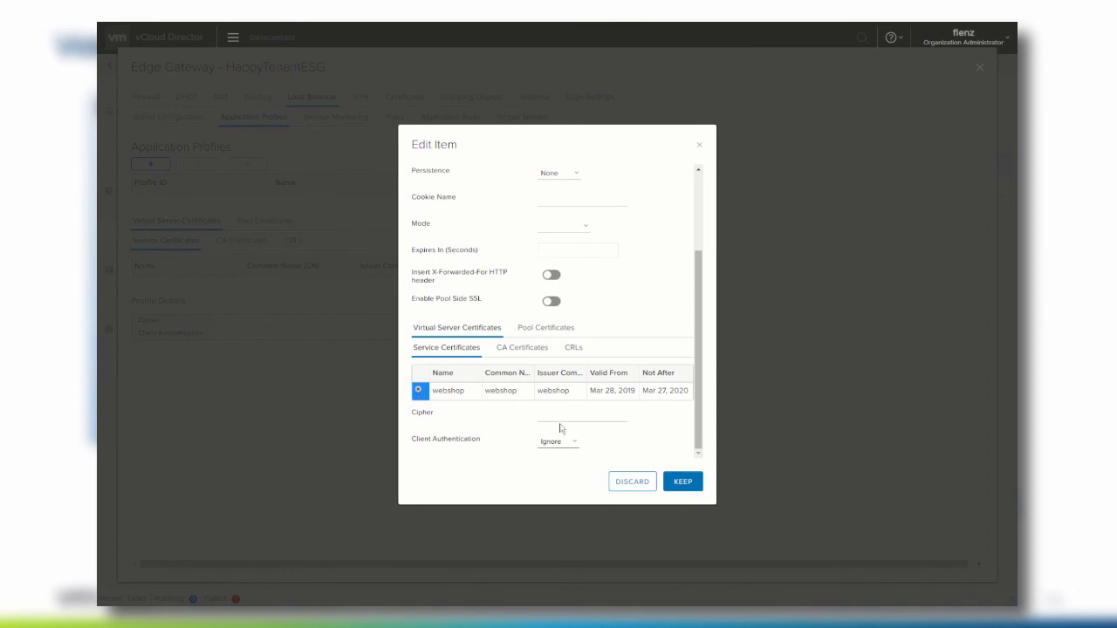
left_click(692, 479)
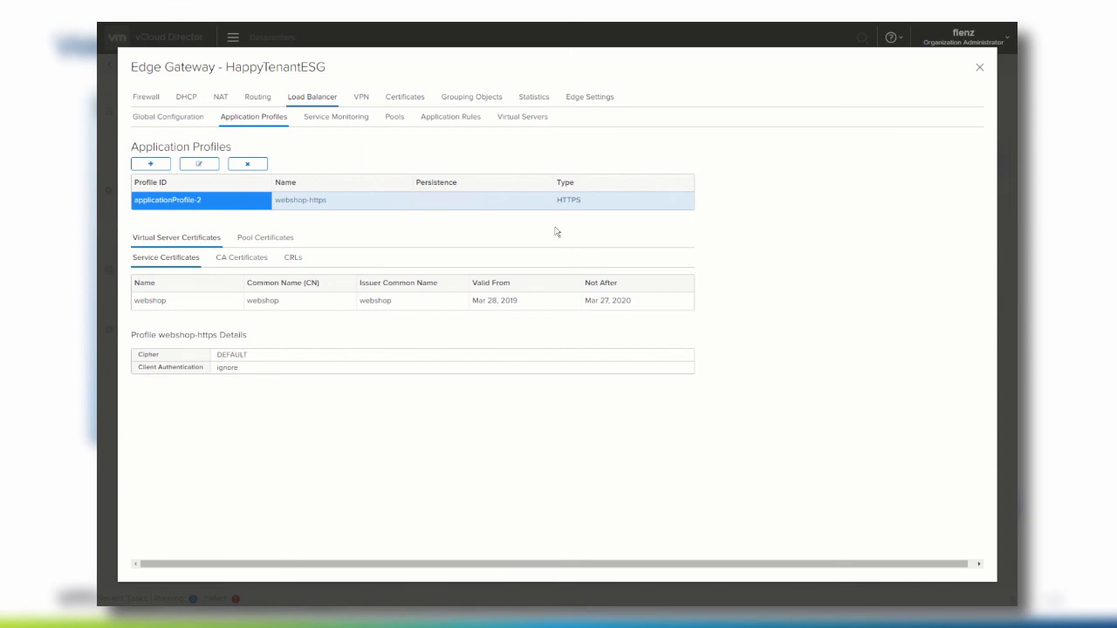
- Create a server pool named websho-dev monitored by default_http_monitor
left_click(395, 117)
left_click(150, 166)
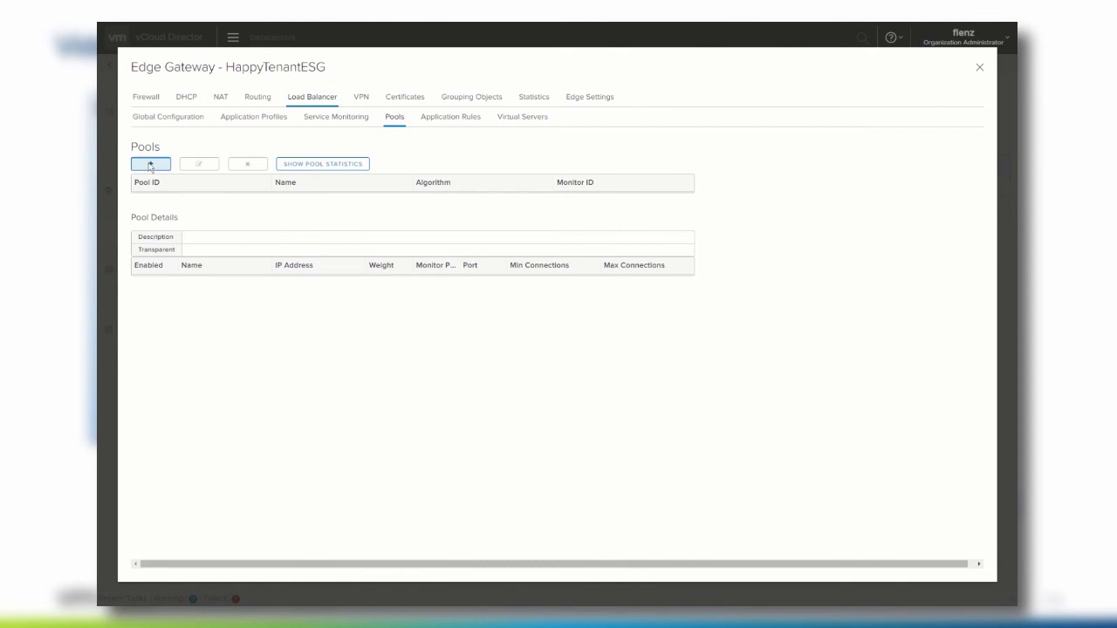
type("websh")
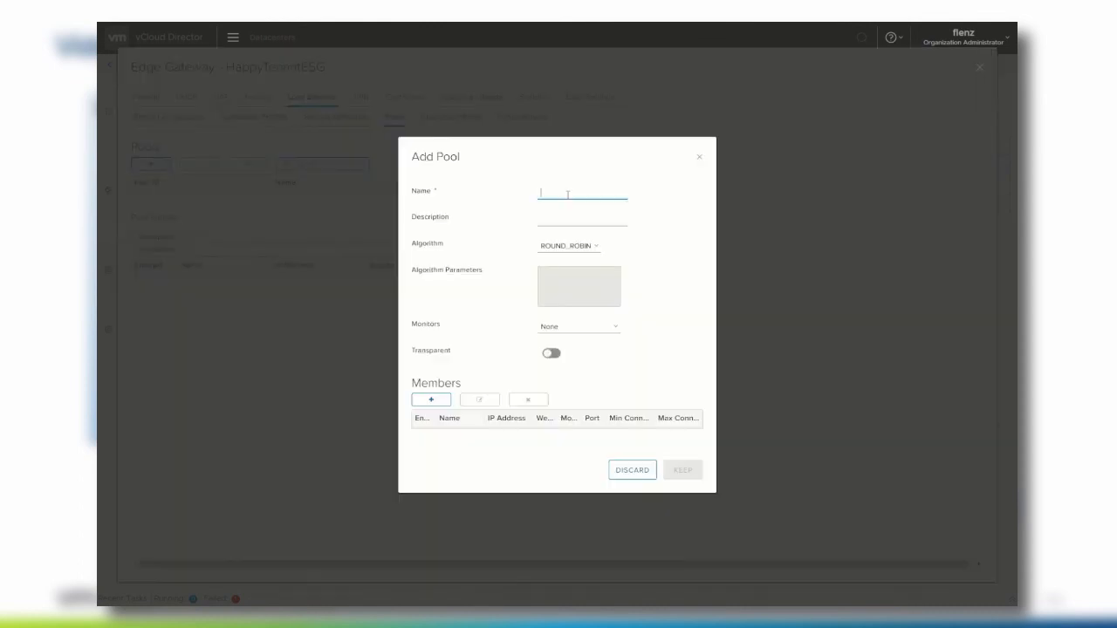
type("o-dev")
key("Tab")
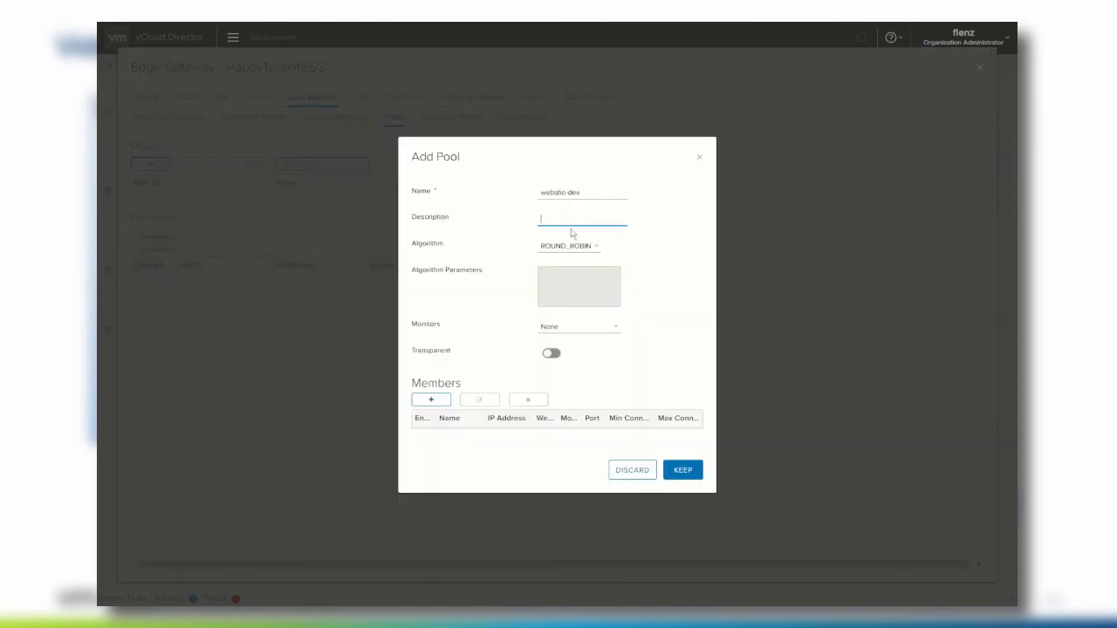
left_click(574, 326)
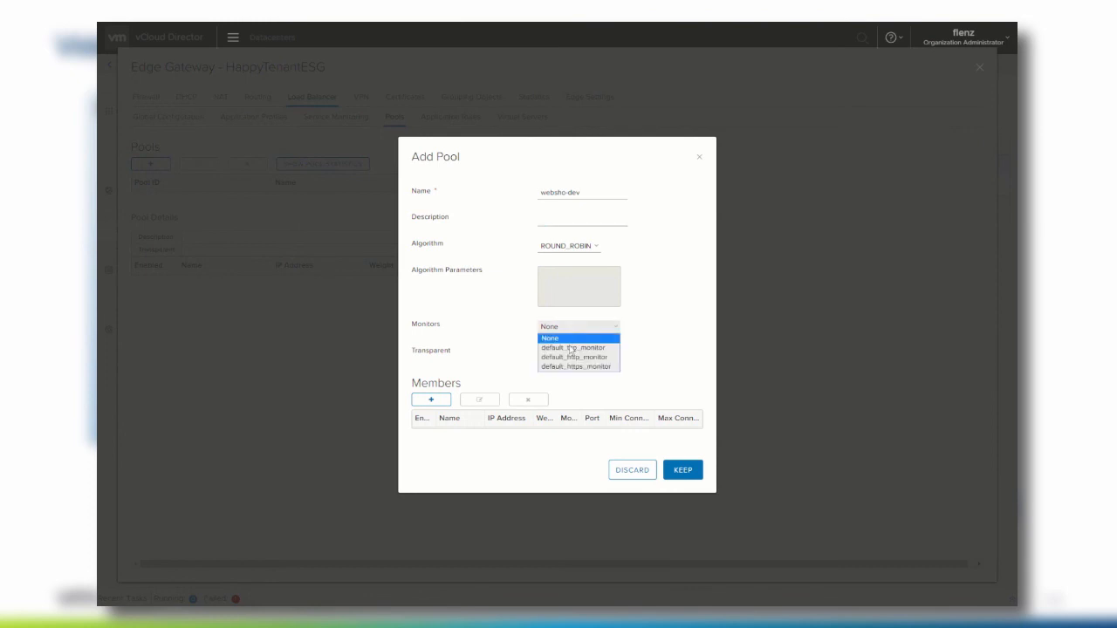
left_click(571, 357)
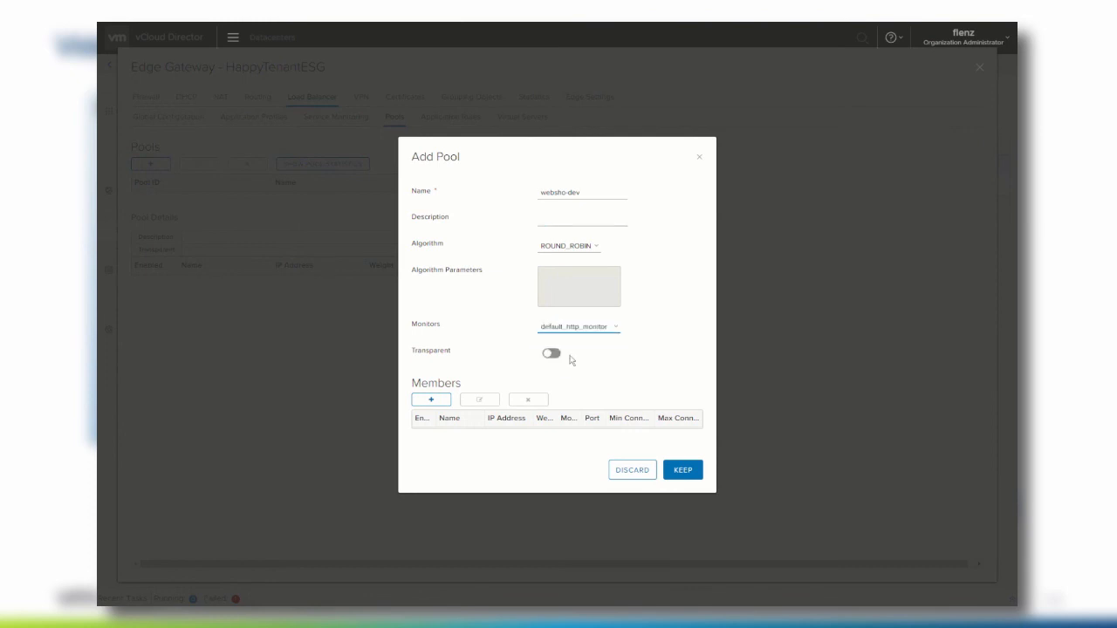
- Add member web01 at 192.168.100.154 port 80 to the pool and save it
left_click(439, 401)
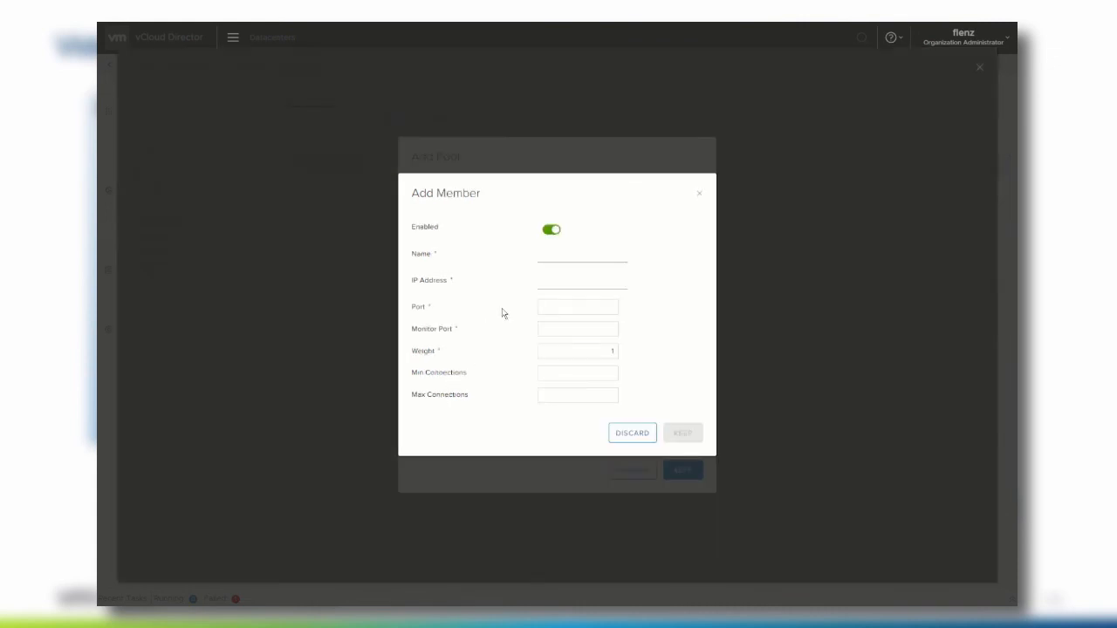
left_click(555, 252)
type("web01")
left_click(556, 281)
type("192.168.100.154")
key("Tab")
type("8080")
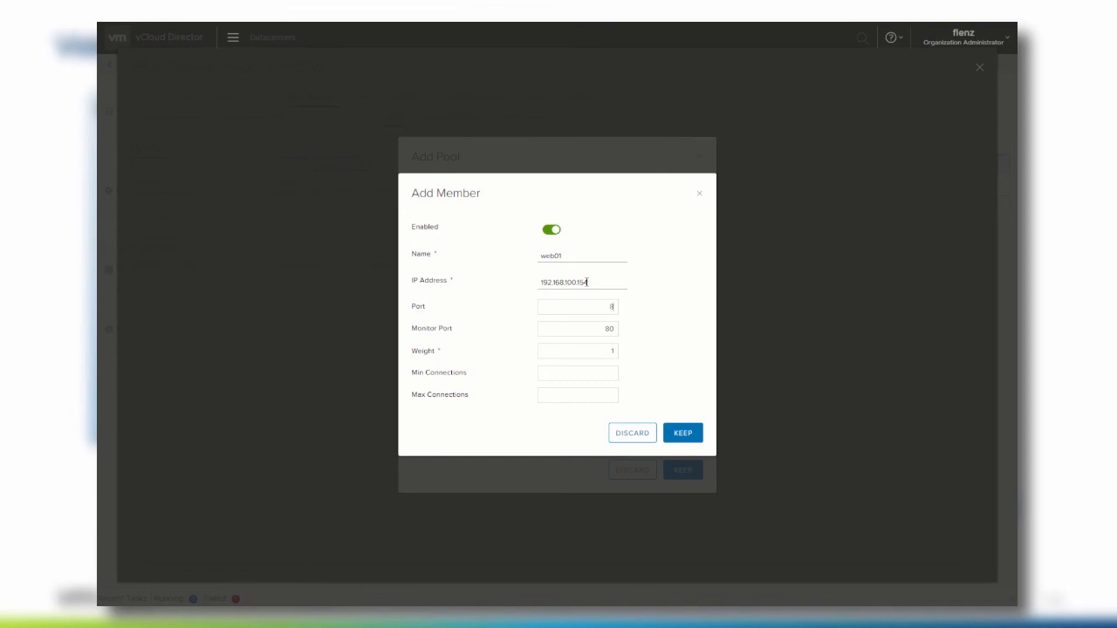
left_click(686, 437)
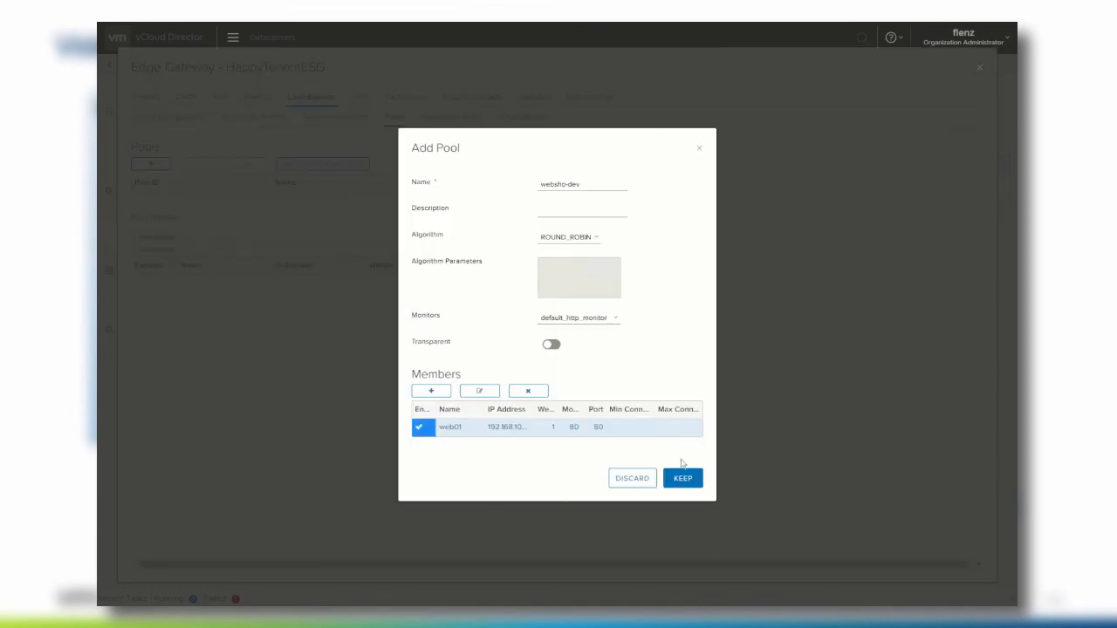
left_click(683, 479)
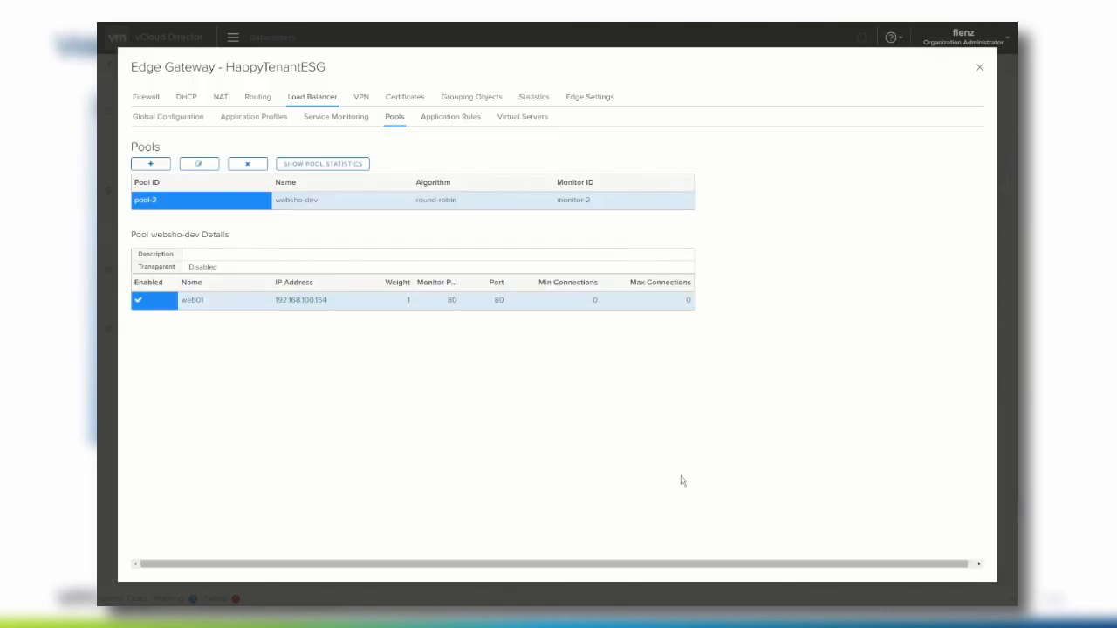
left_click(522, 119)
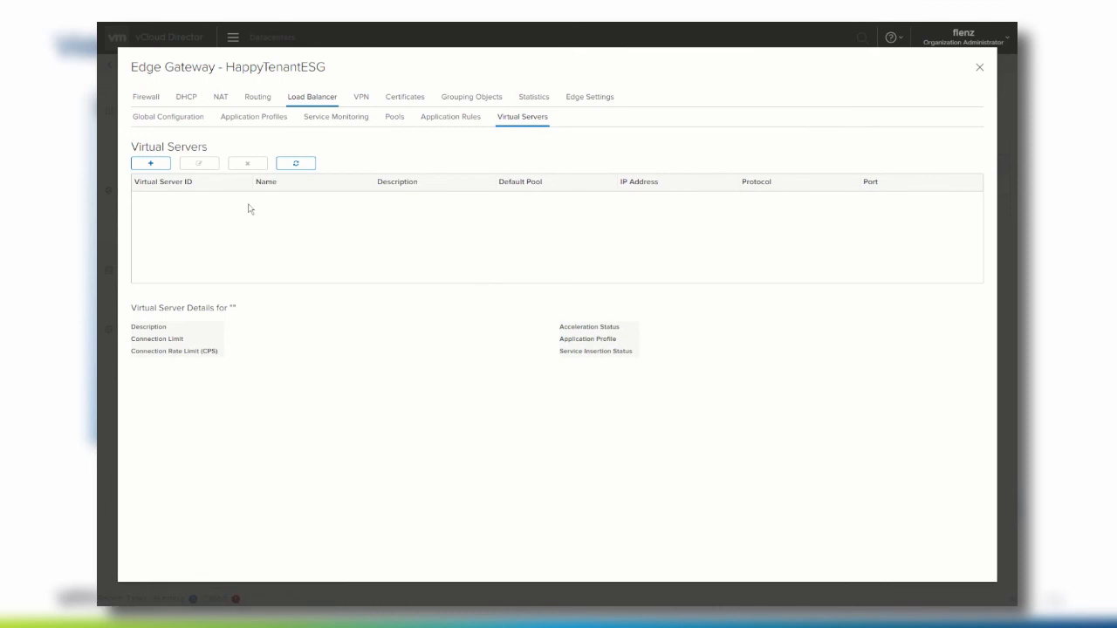
- Add an enabled virtual server webshop with profile webshop-https on Customer_Uplink IP 192.168.76.201
left_click(155, 166)
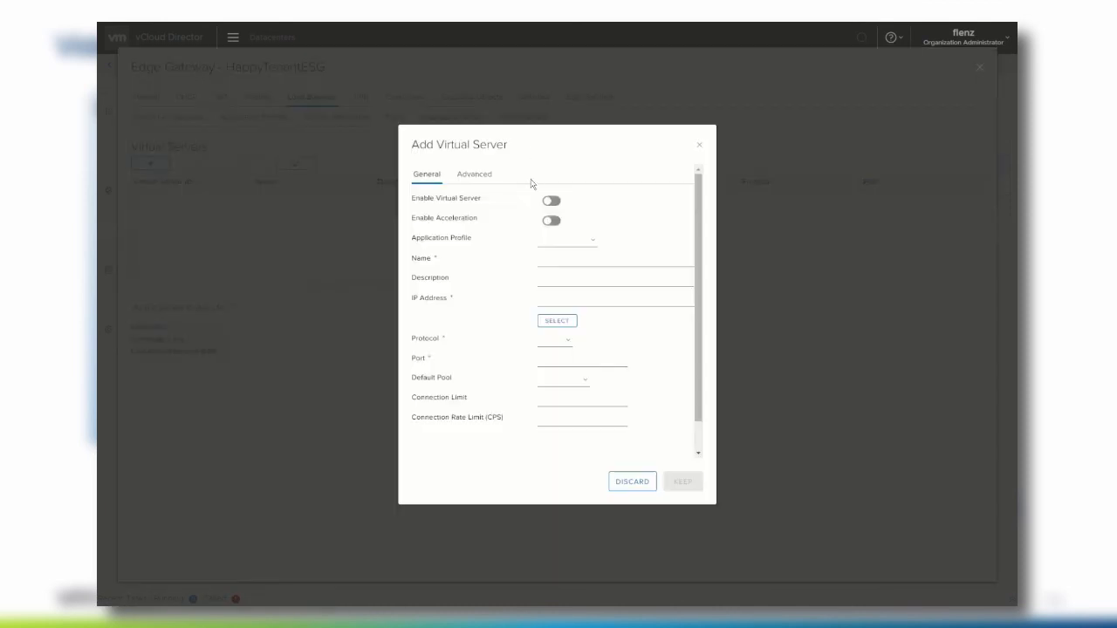
left_click(550, 202)
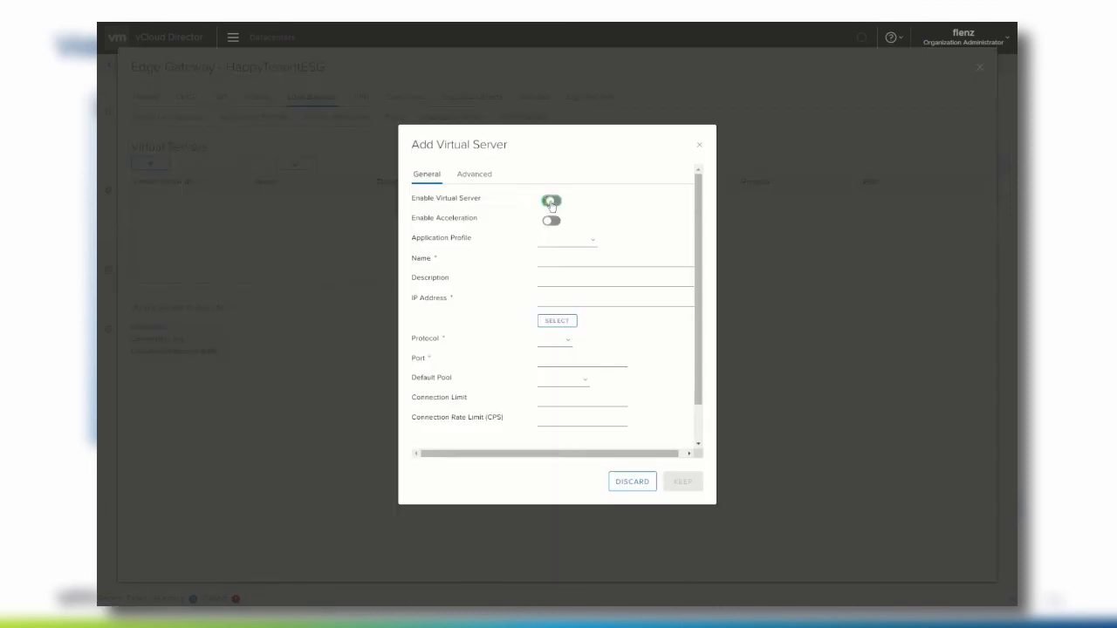
left_click(590, 242)
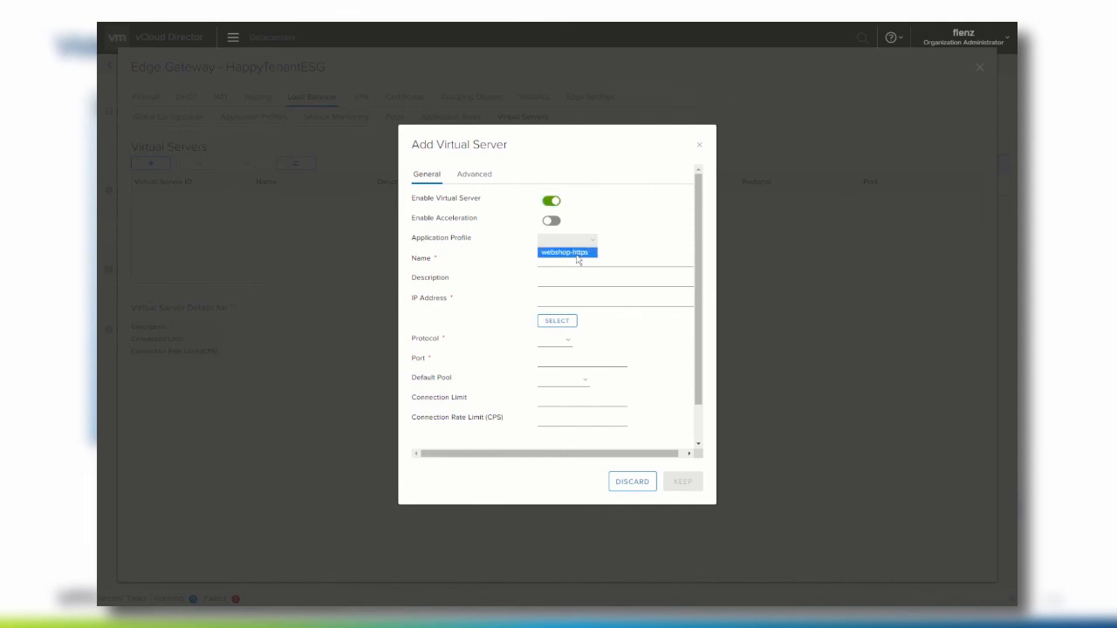
left_click(575, 255)
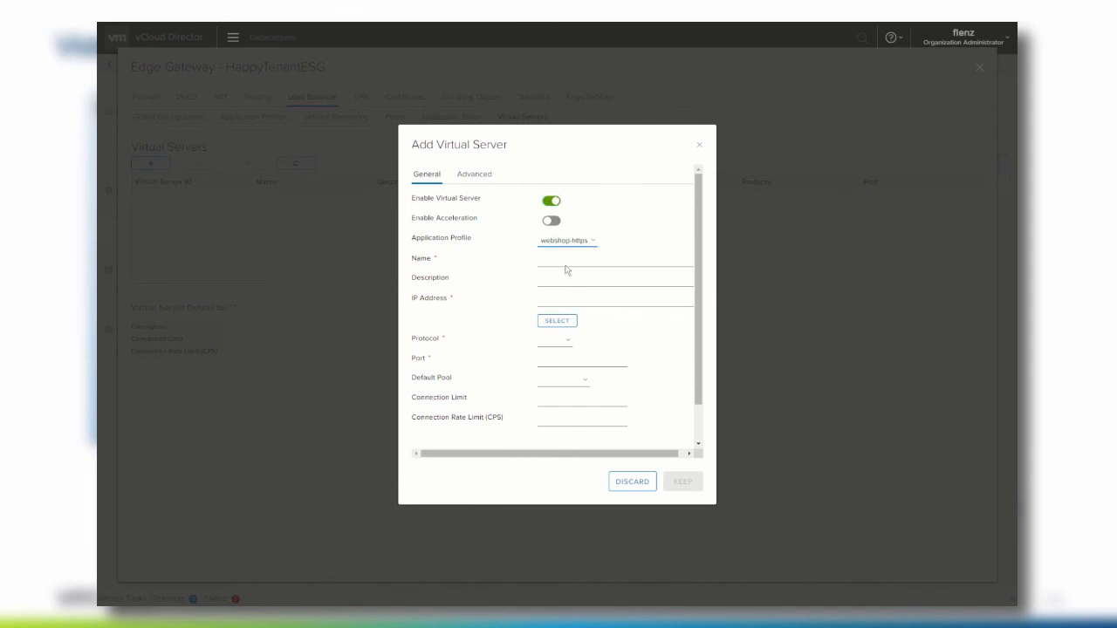
left_click(561, 259)
type("webshop")
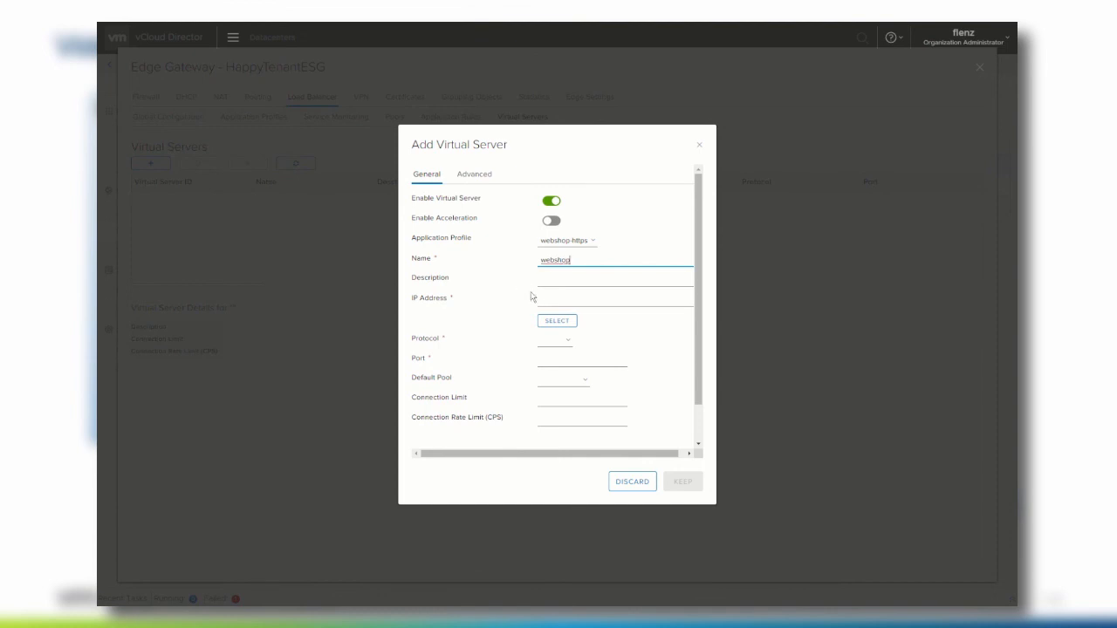
left_click(557, 305)
left_click(558, 320)
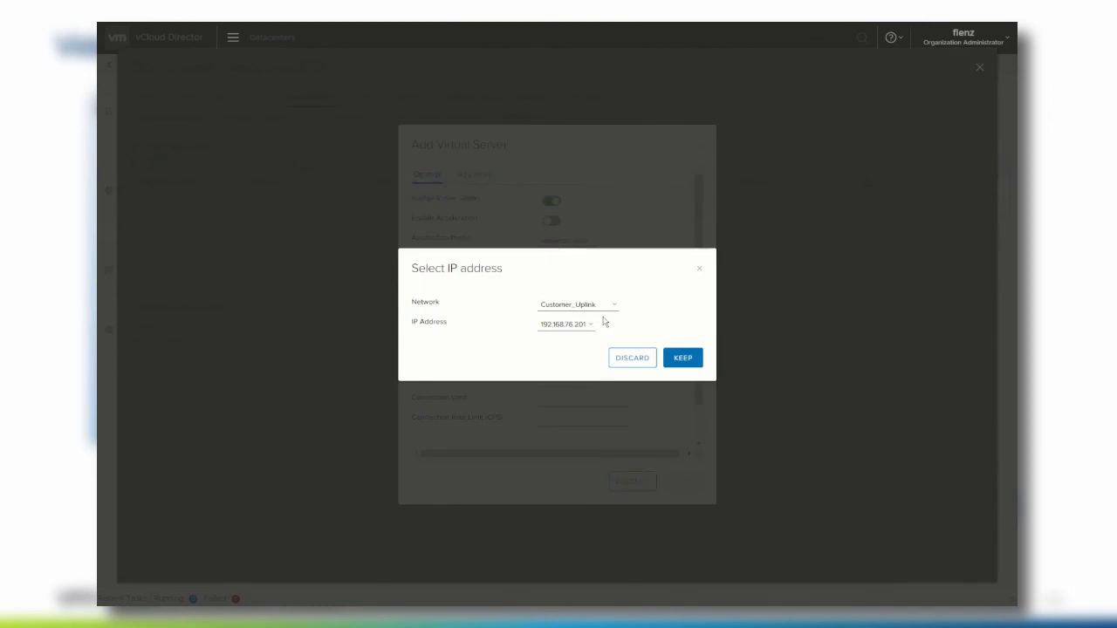
left_click(681, 356)
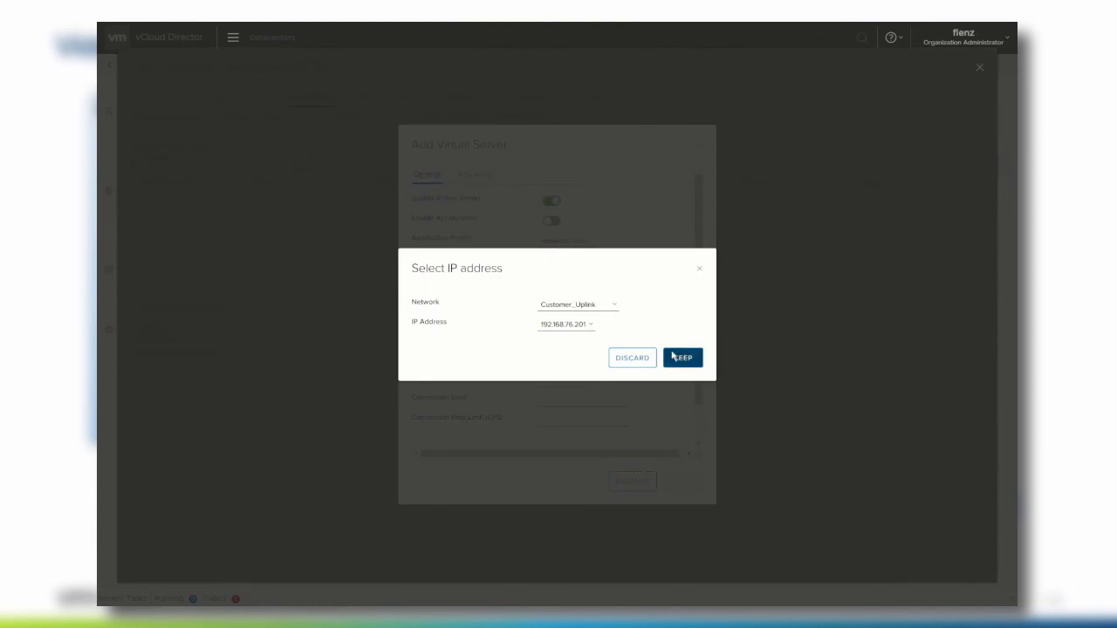
- Set the virtual server's protocol to HTTPS and default pool to websho-dev, and save it
left_click(555, 340)
left_click(563, 362)
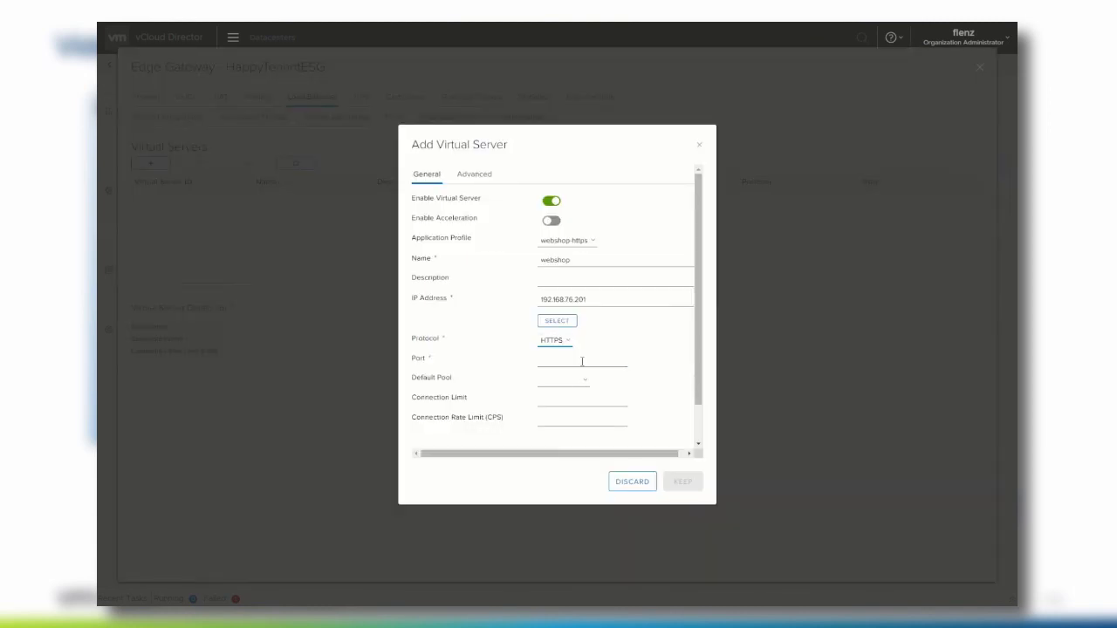
left_click(585, 380)
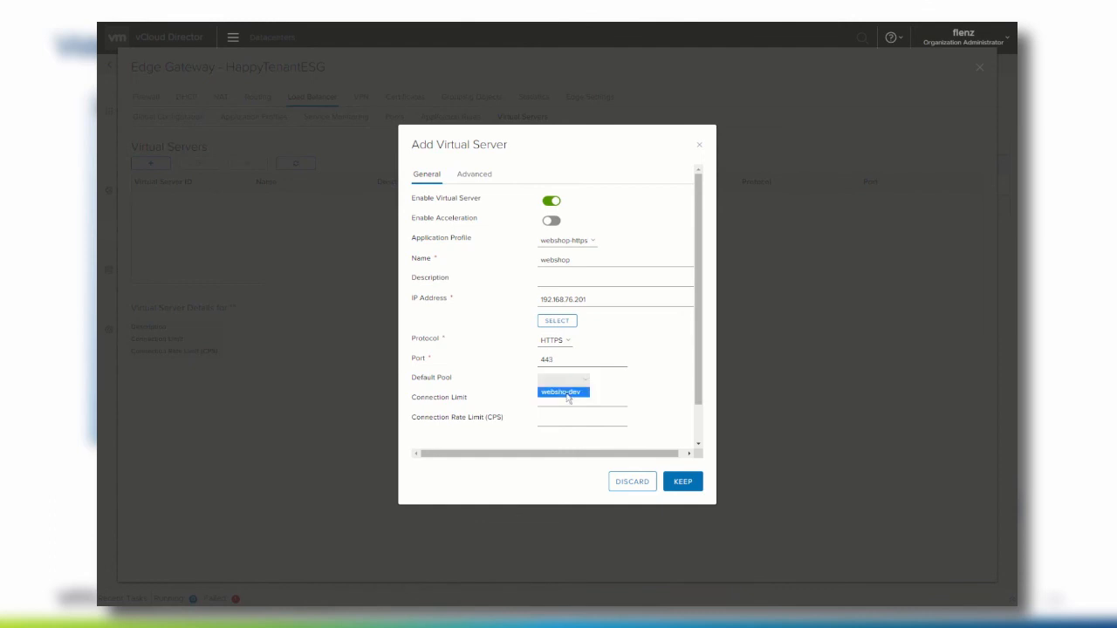
left_click(567, 394)
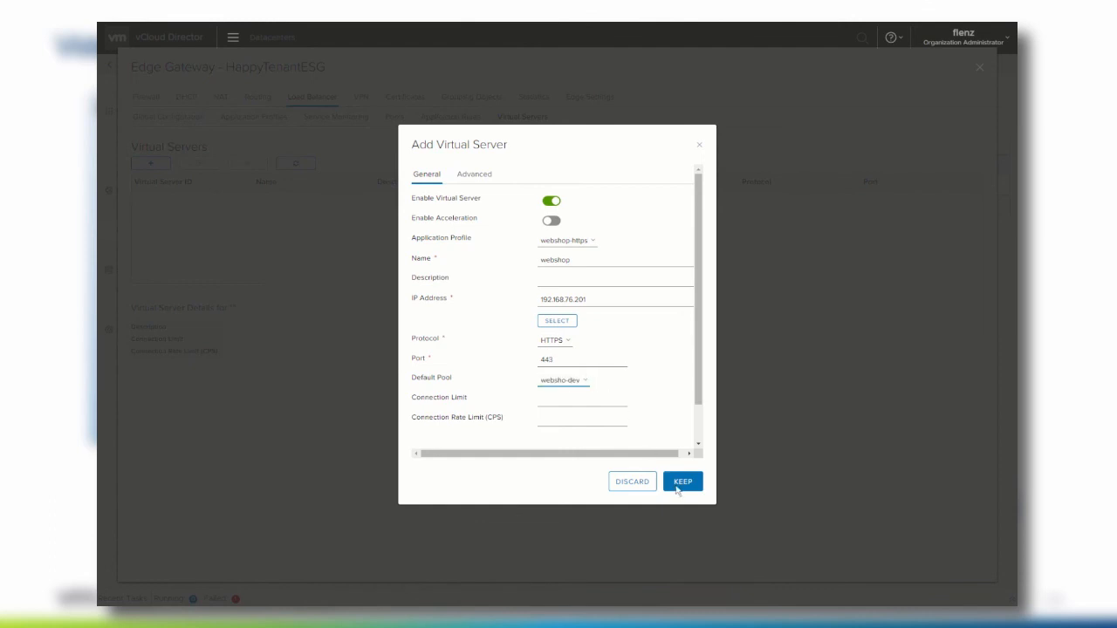
left_click(677, 486)
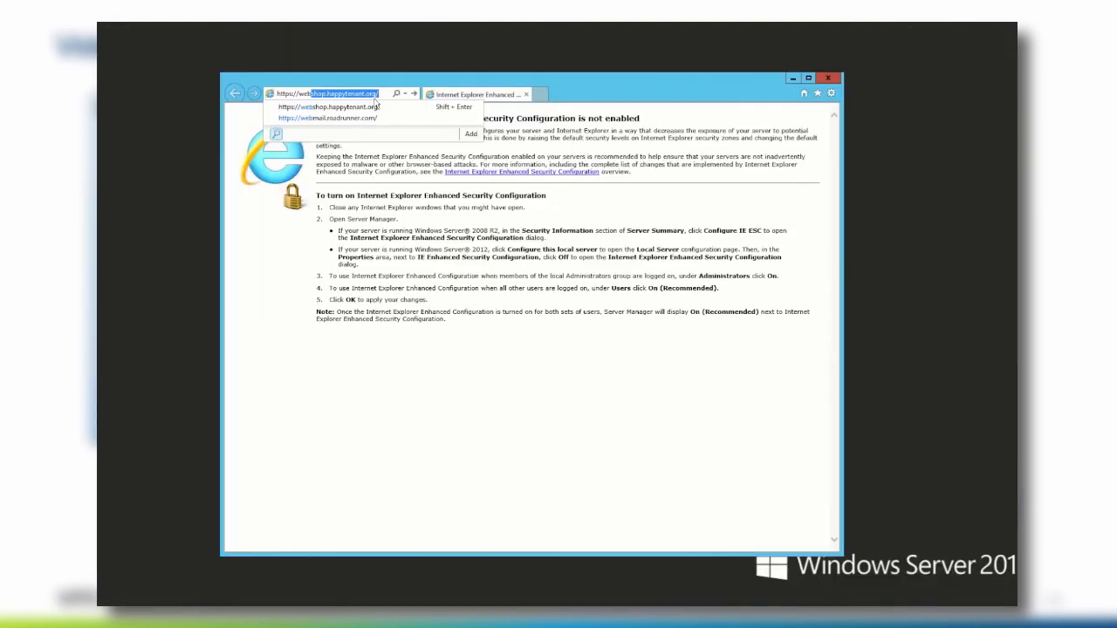
left_click(376, 106)
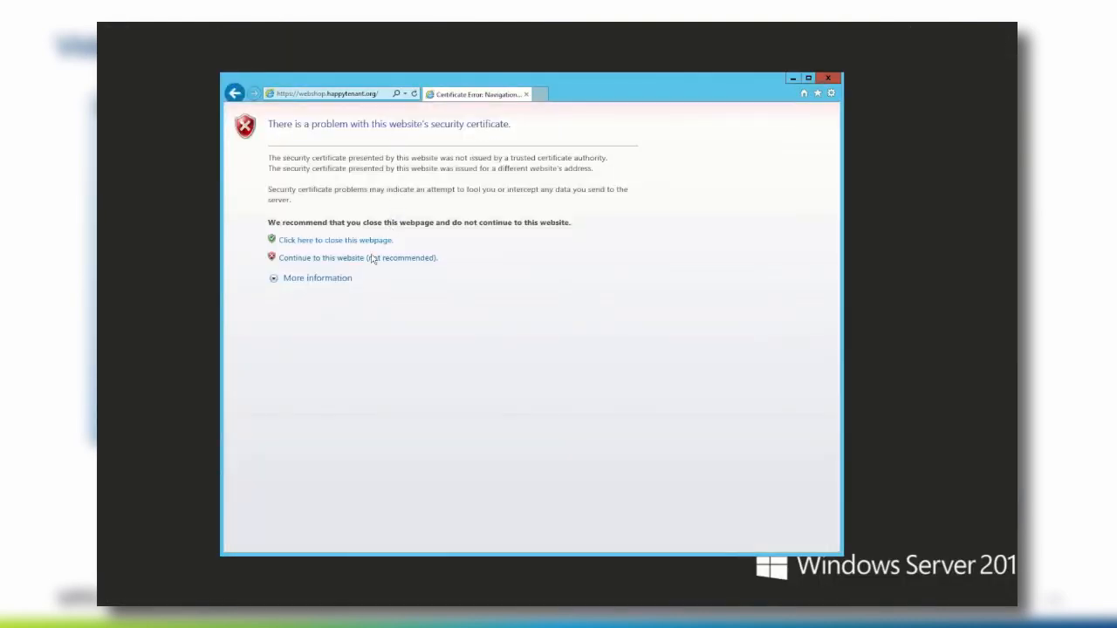
left_click(373, 258)
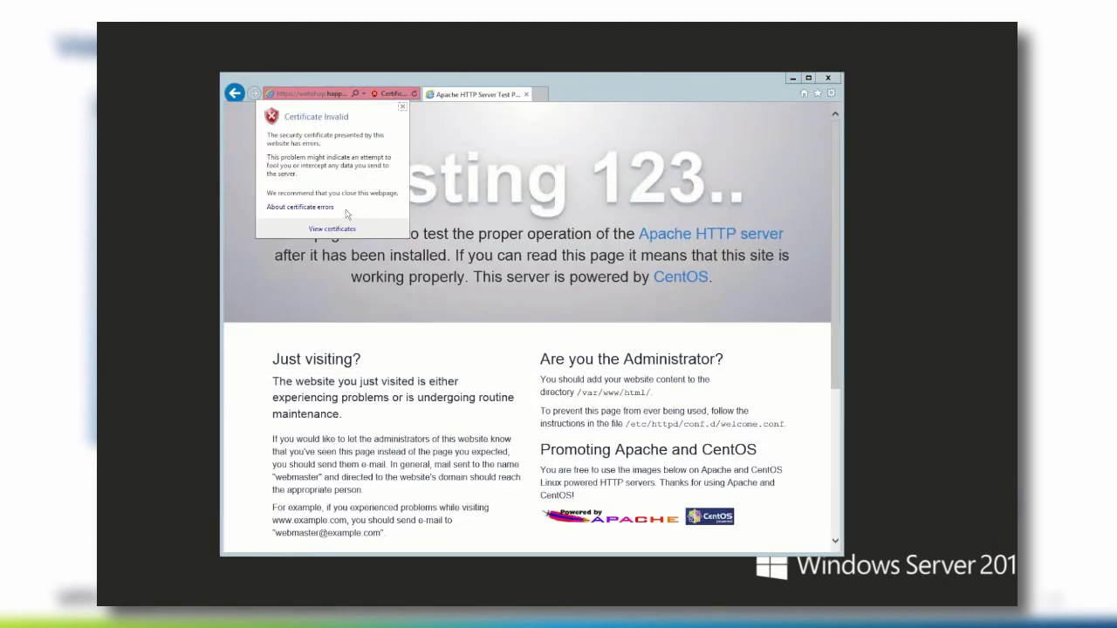
left_click(336, 291)
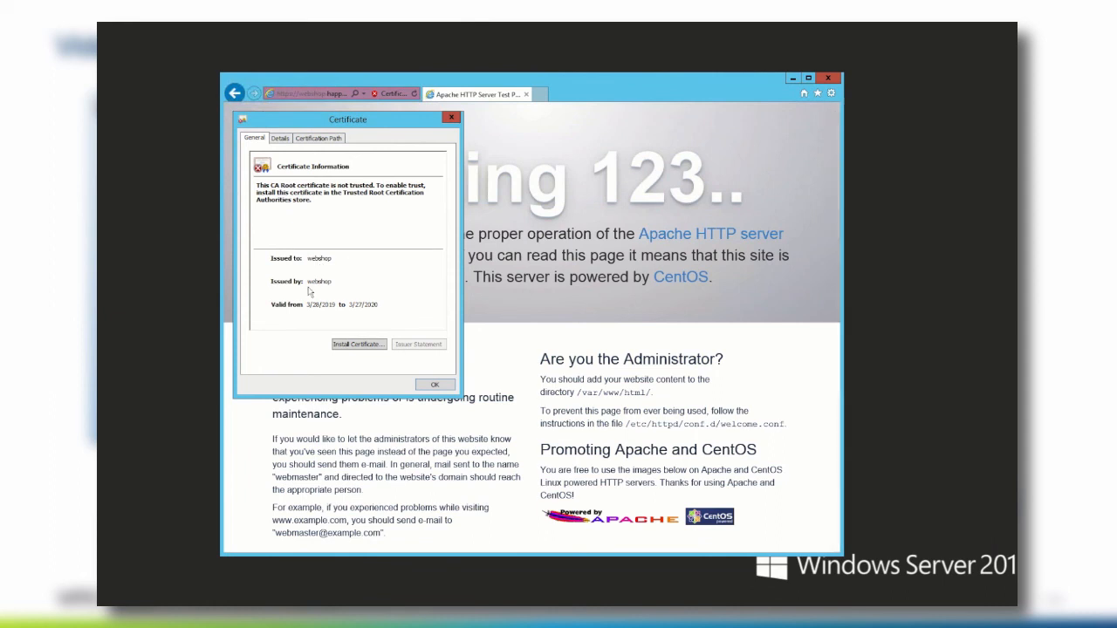
left_click(306, 139)
left_click(281, 139)
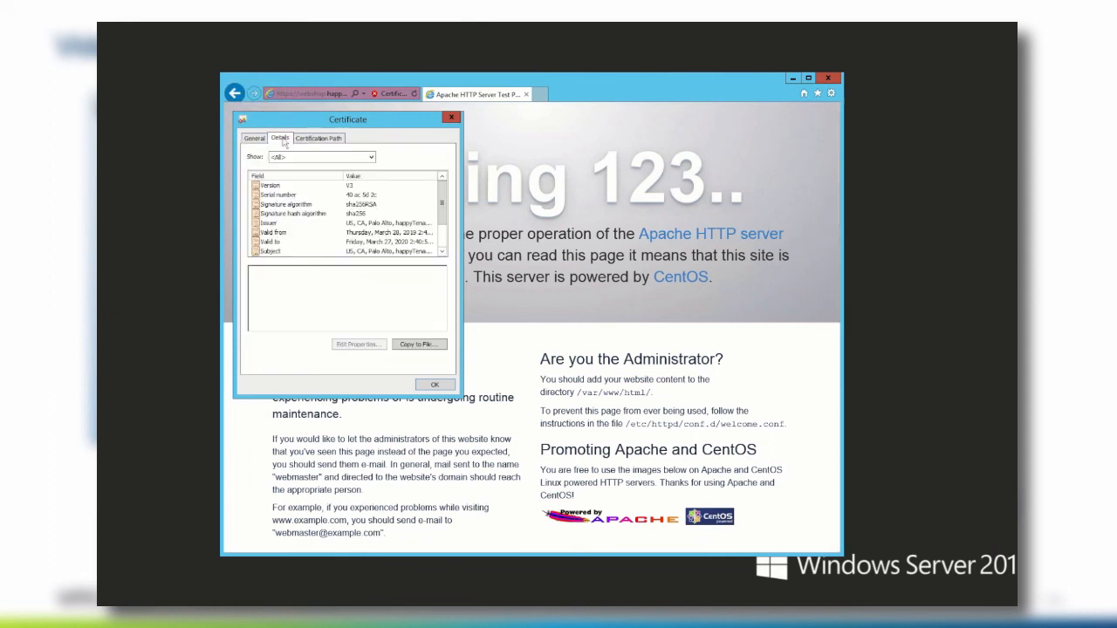
left_click(258, 140)
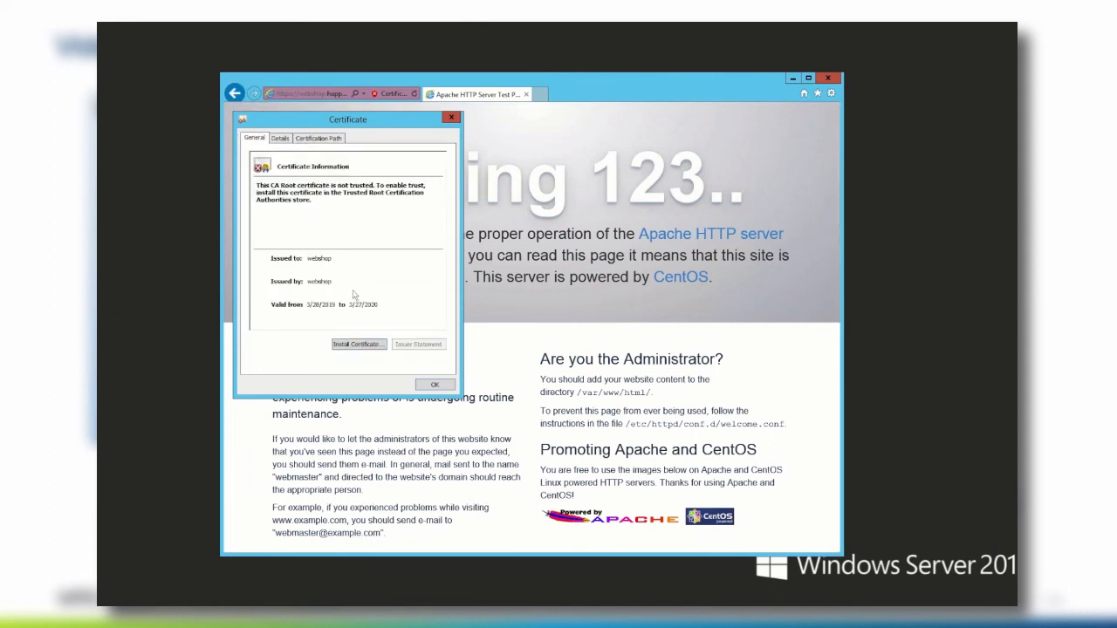
left_click(435, 385)
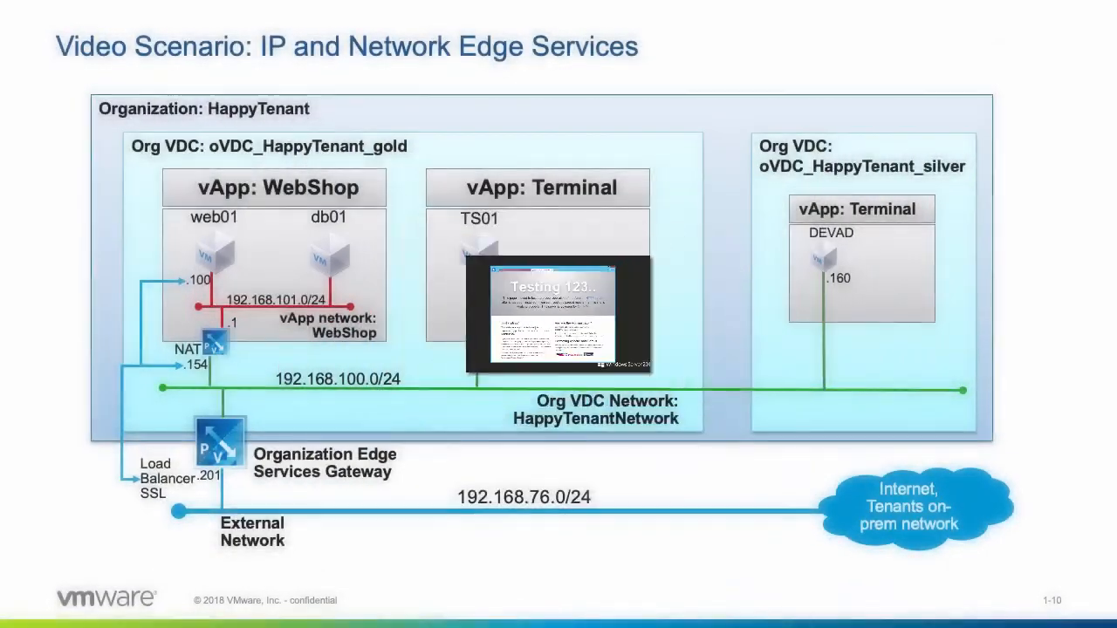